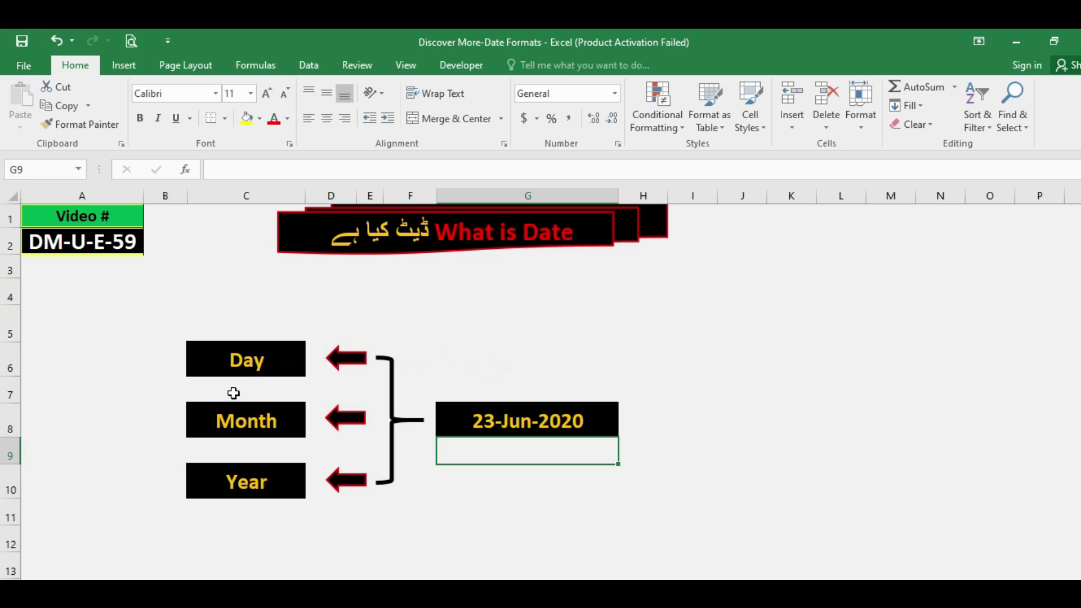
pyautogui.click(235, 360)
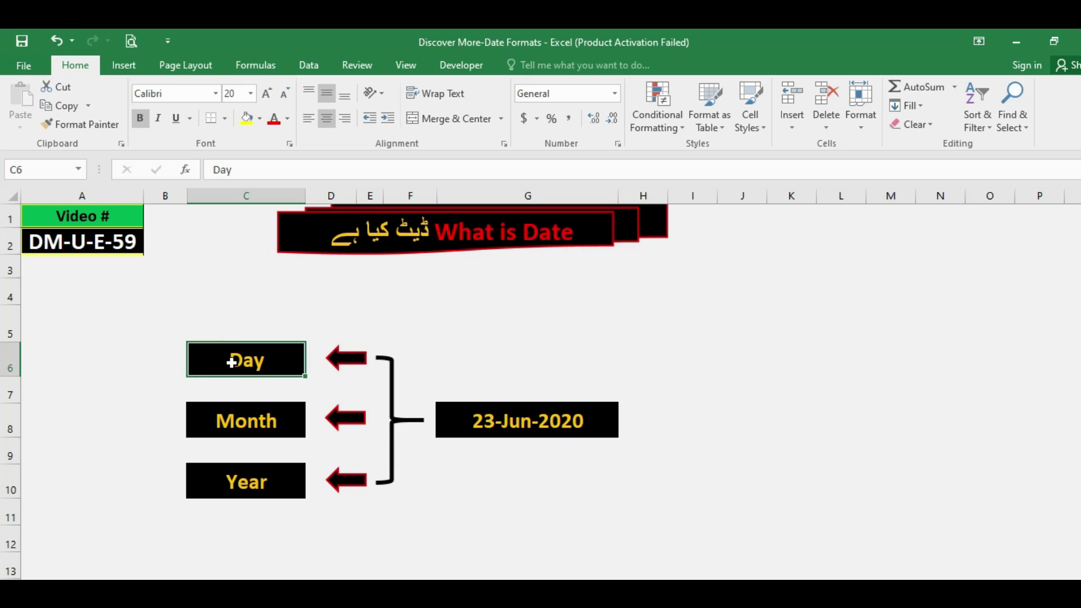
pyautogui.click(241, 417)
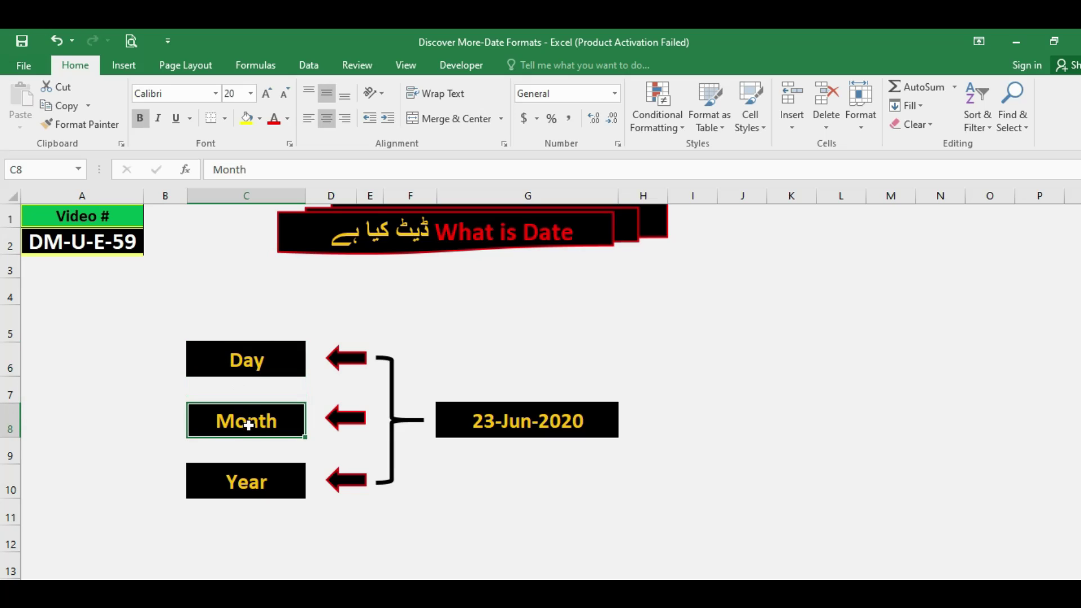
pyautogui.click(248, 475)
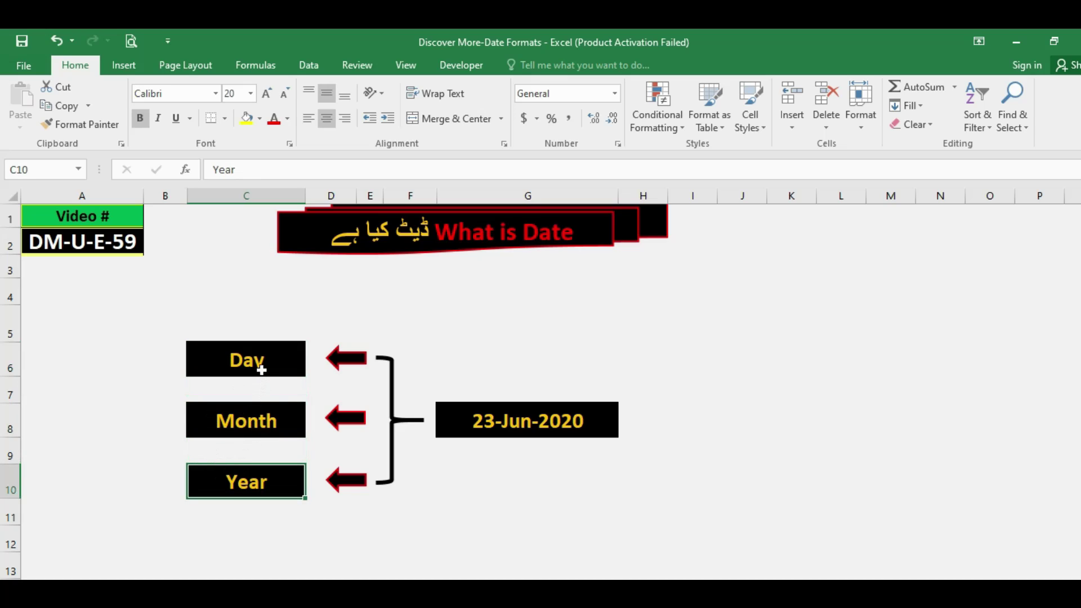
pyautogui.moveTo(261, 370); pyautogui.dragTo(242, 481)
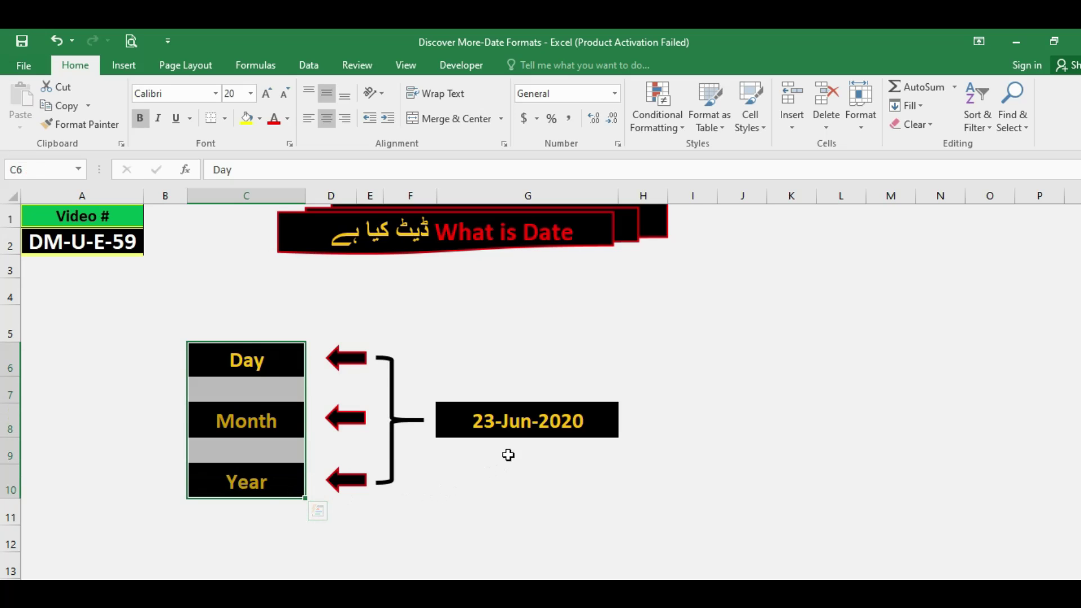
pyautogui.click(473, 415)
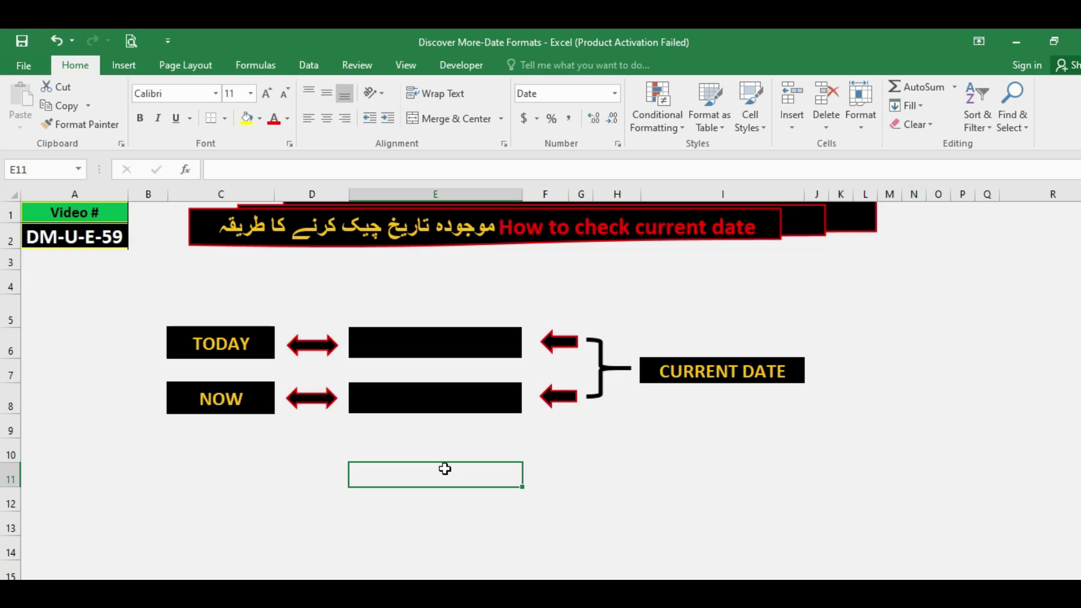
# Enter the formula =TODAY() in cell E6, beside the TODAY label, to return the current date
pyautogui.click(395, 341)
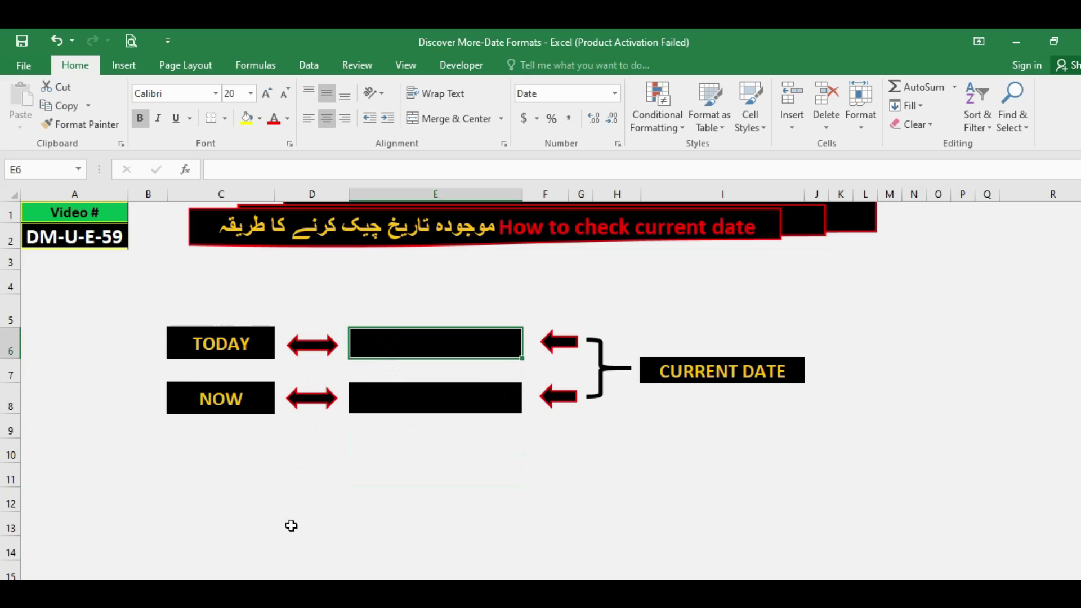
pyautogui.write('=TOD')
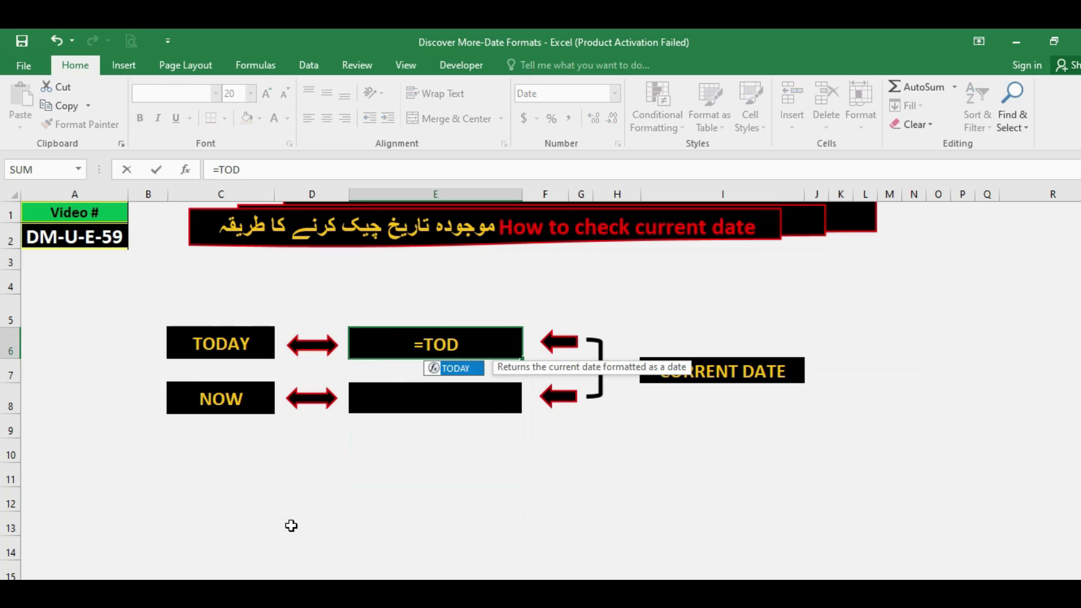
pyautogui.write('AY()')
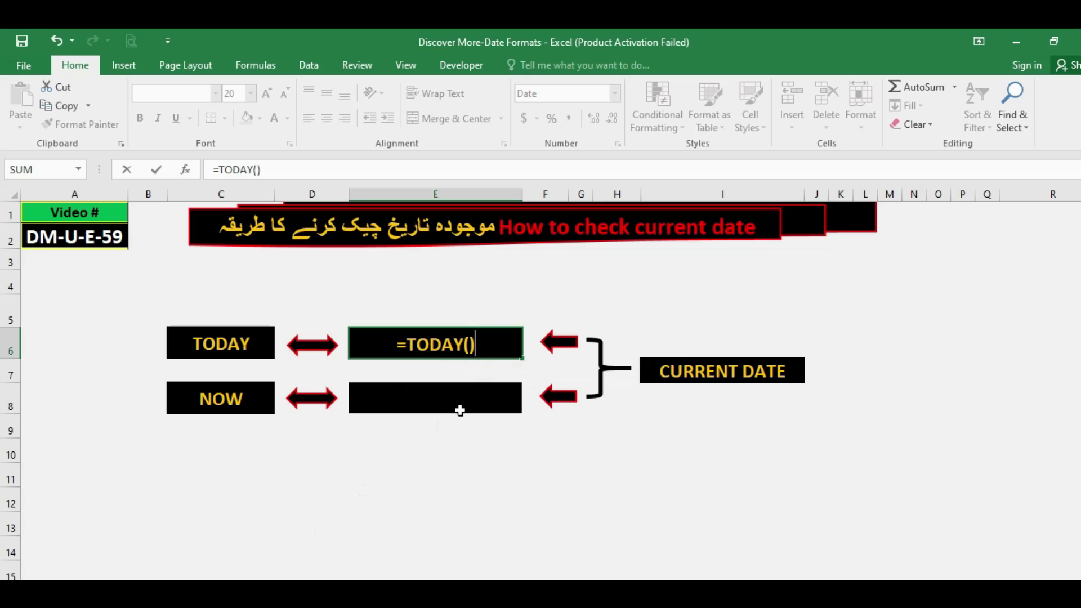
pyautogui.press('Return')
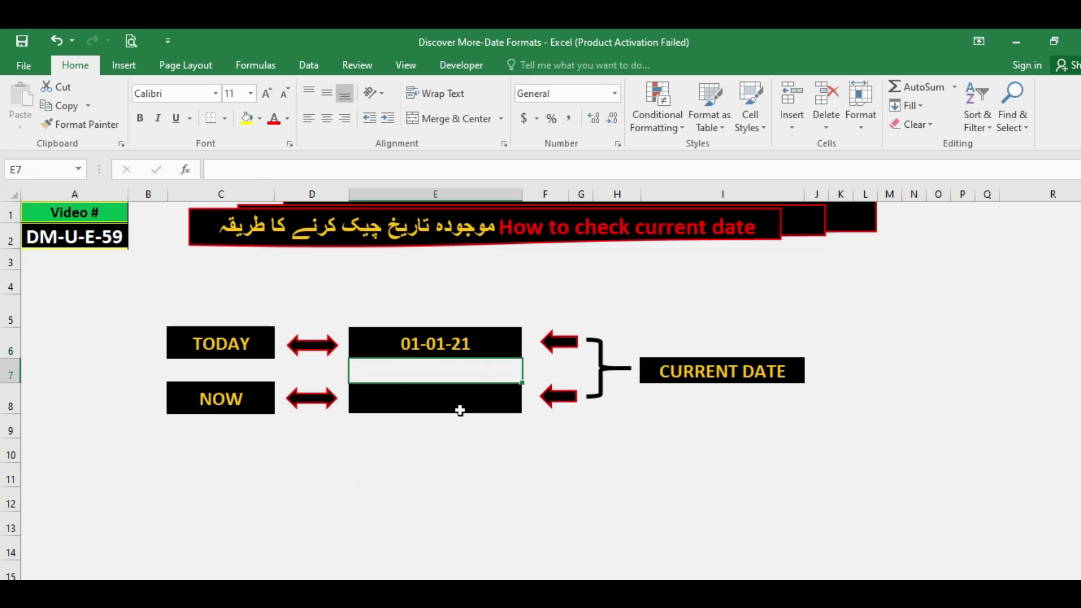
pyautogui.press('Up')
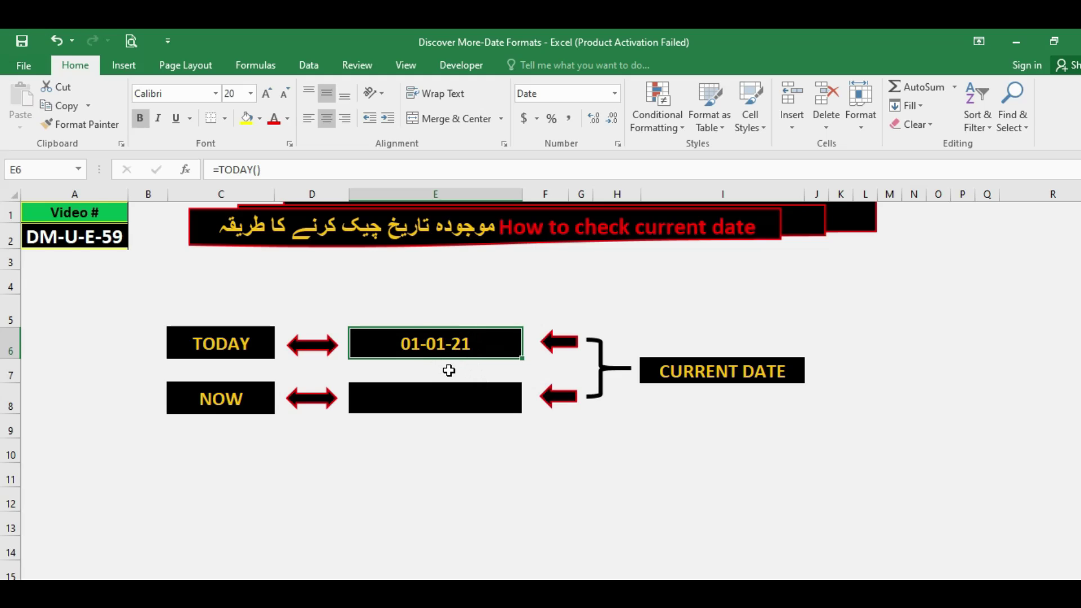
# Enter the formula =NOW() in cell E8, beside the NOW label, to return the current date and time
pyautogui.click(420, 401)
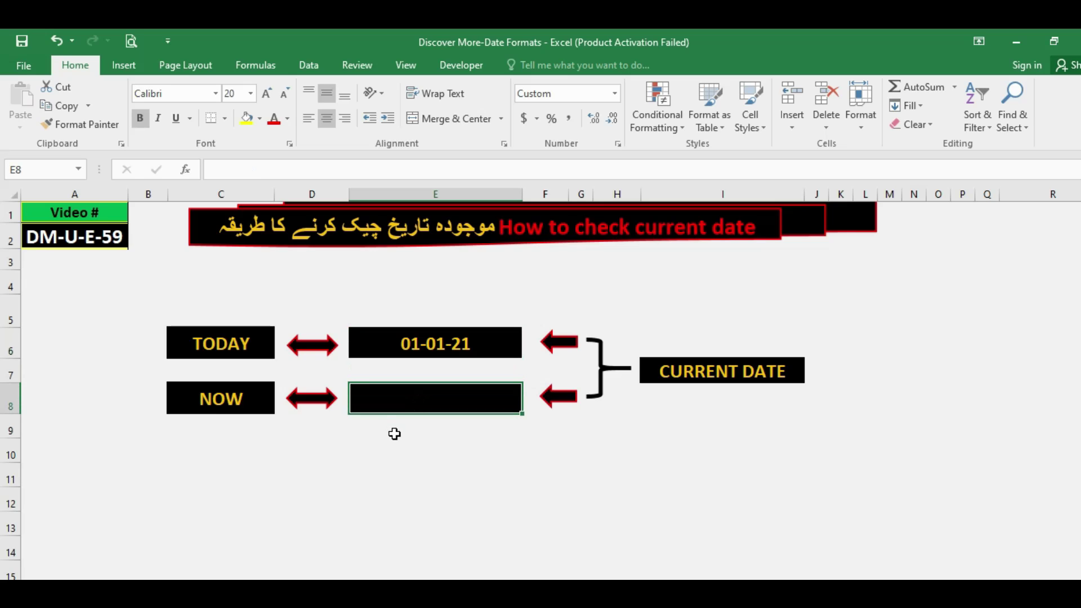
pyautogui.write('=NOW')
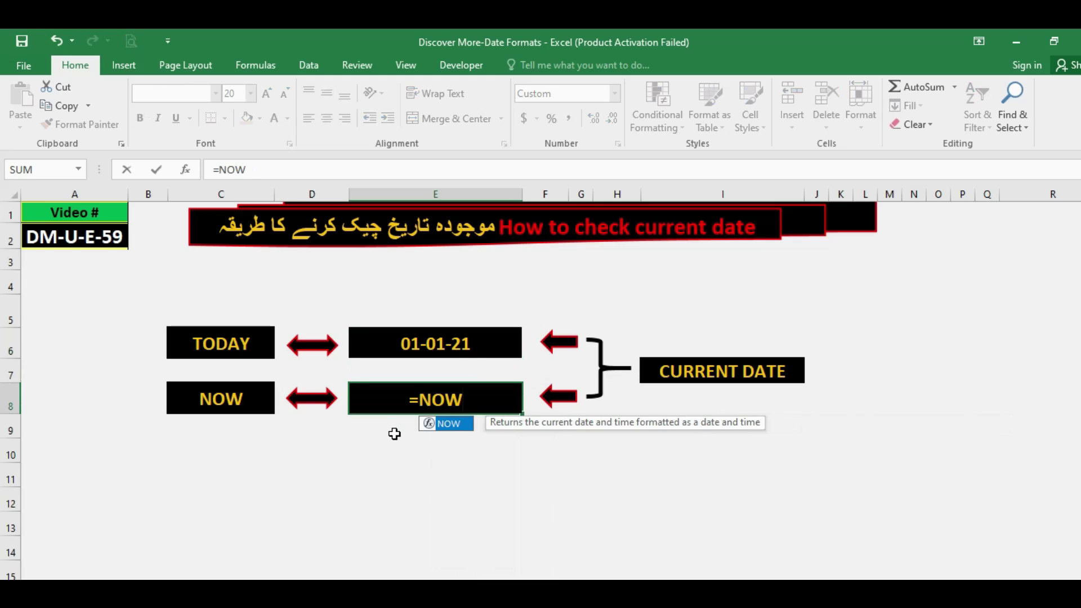
pyautogui.write('()')
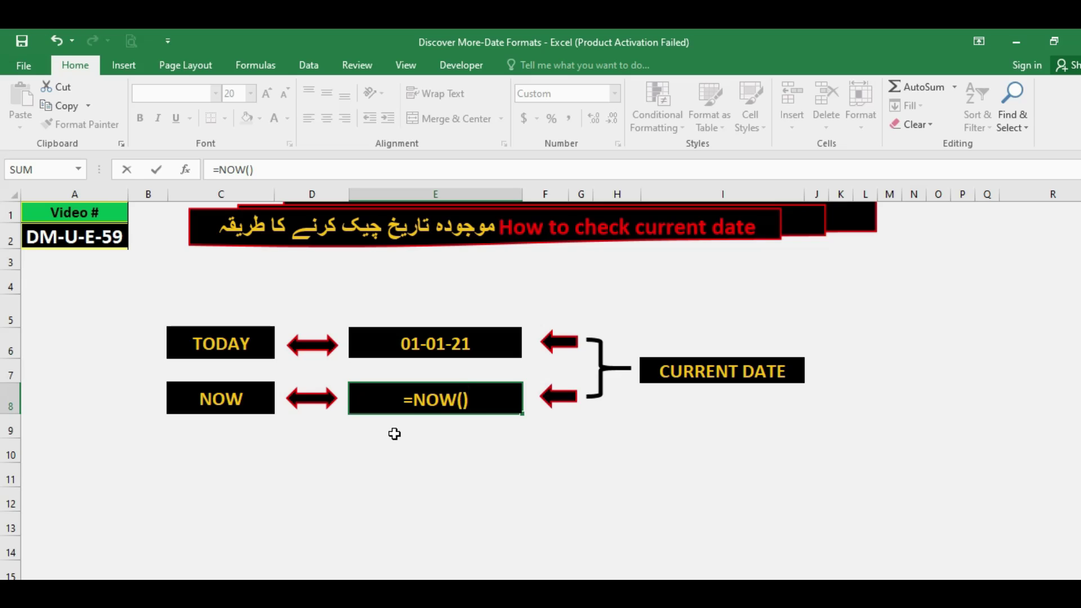
pyautogui.press('Return')
pyautogui.press('Up')
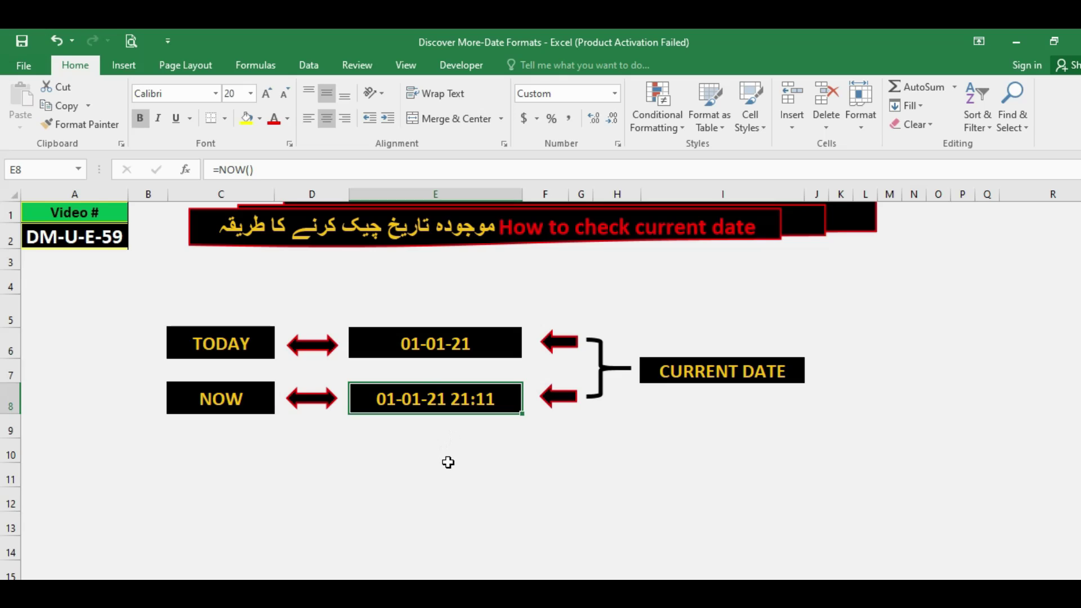
# Re-enter the existing NOW formula in cell E8 to refresh its time
pyautogui.click(289, 166)
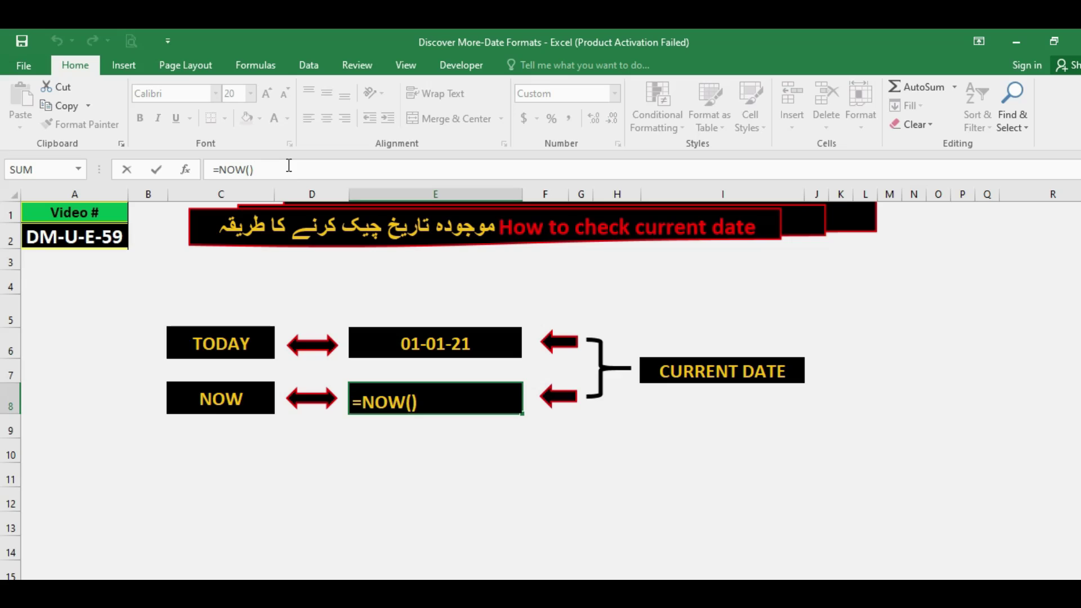
pyautogui.press('Return')
pyautogui.press('Up')
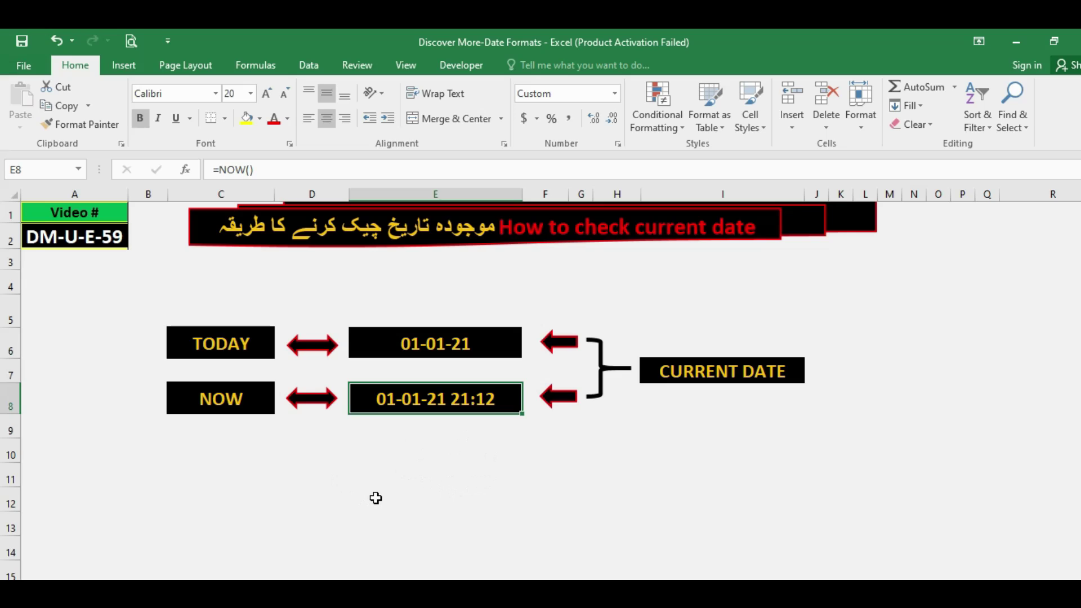
pyautogui.click(226, 346)
pyautogui.click(221, 401)
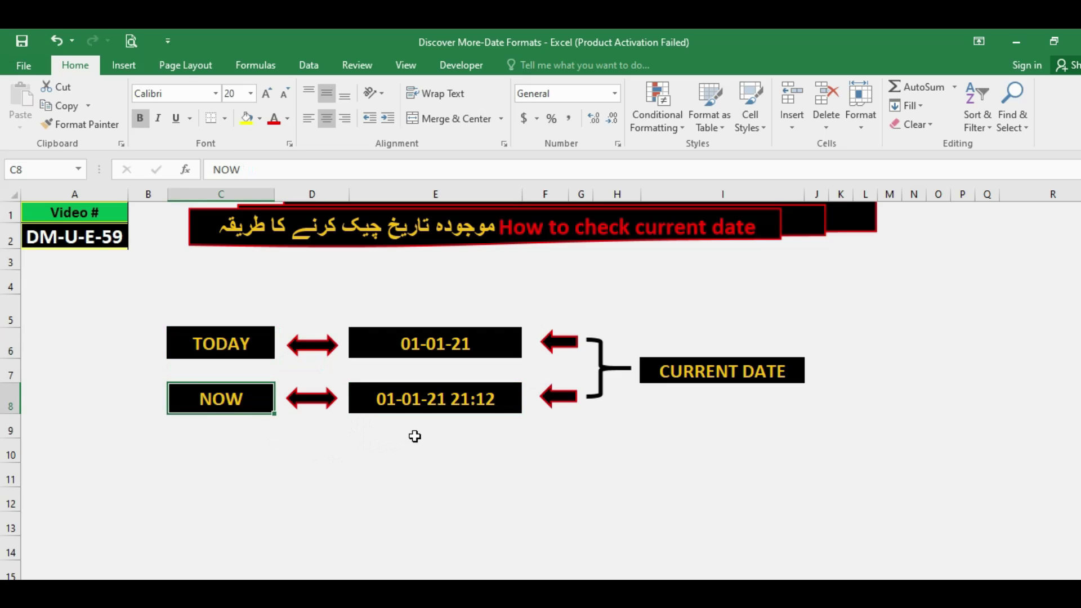
pyautogui.click(433, 442)
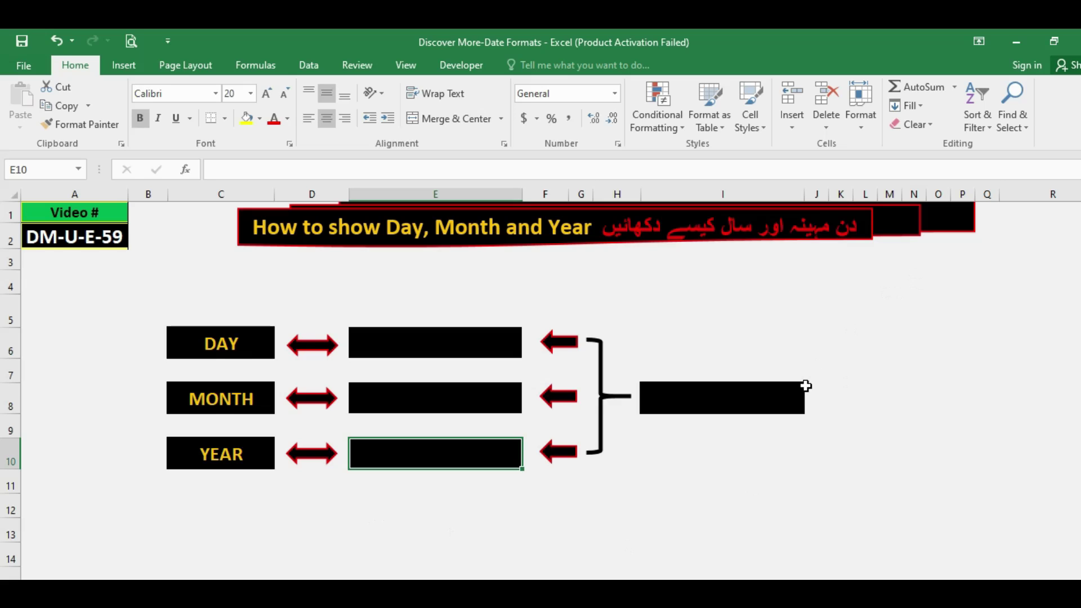
# Enter 1-1 as the source date in cell I8 of the Day, Month and Year sheet
pyautogui.click(700, 422)
pyautogui.click(696, 396)
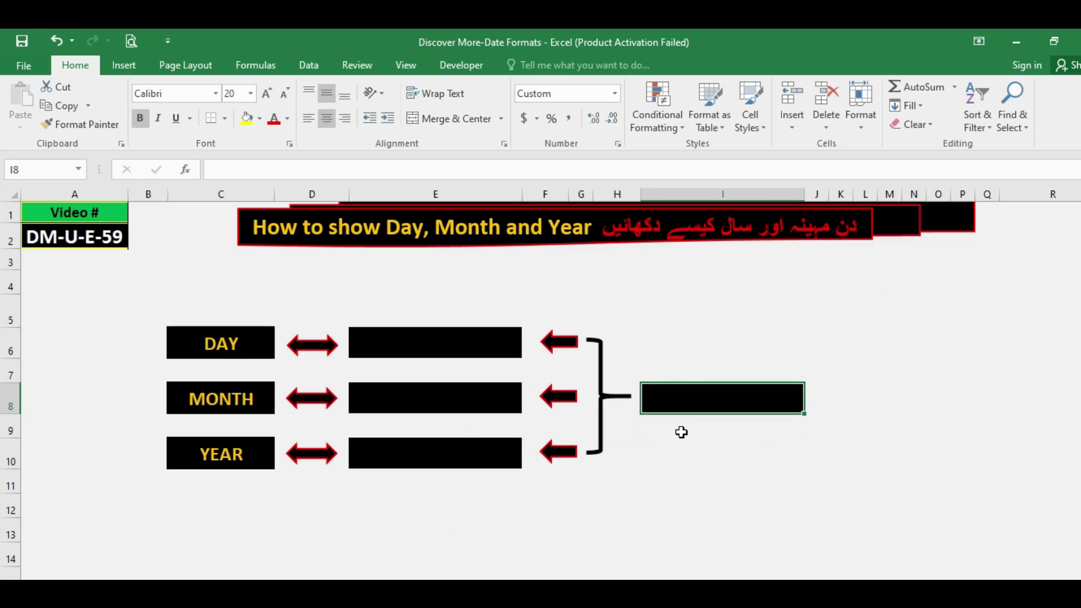
pyautogui.write('1-1')
pyautogui.press('Return')
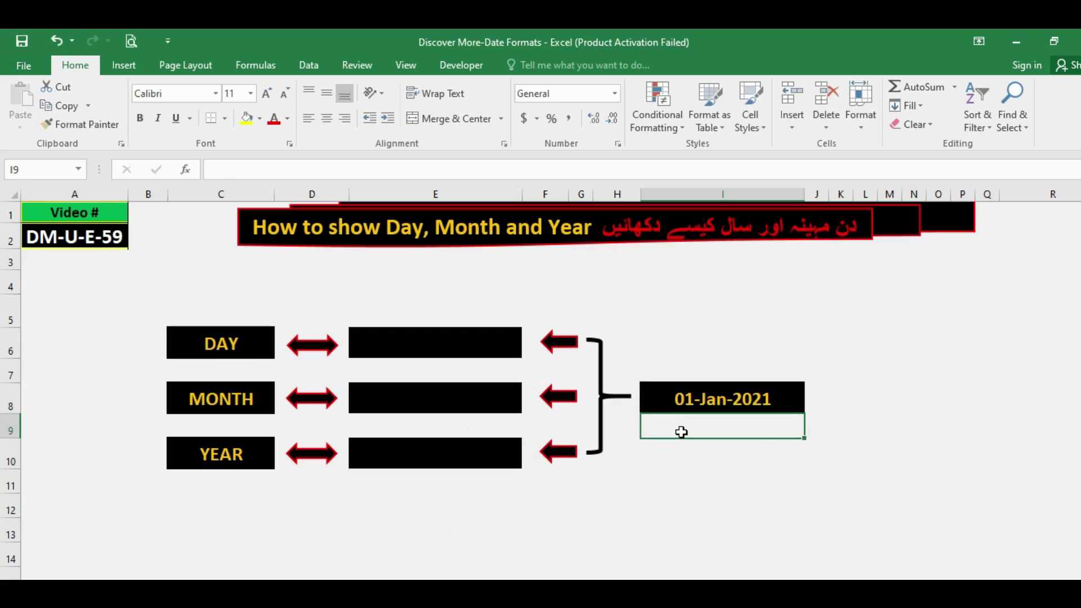
pyautogui.press('Up')
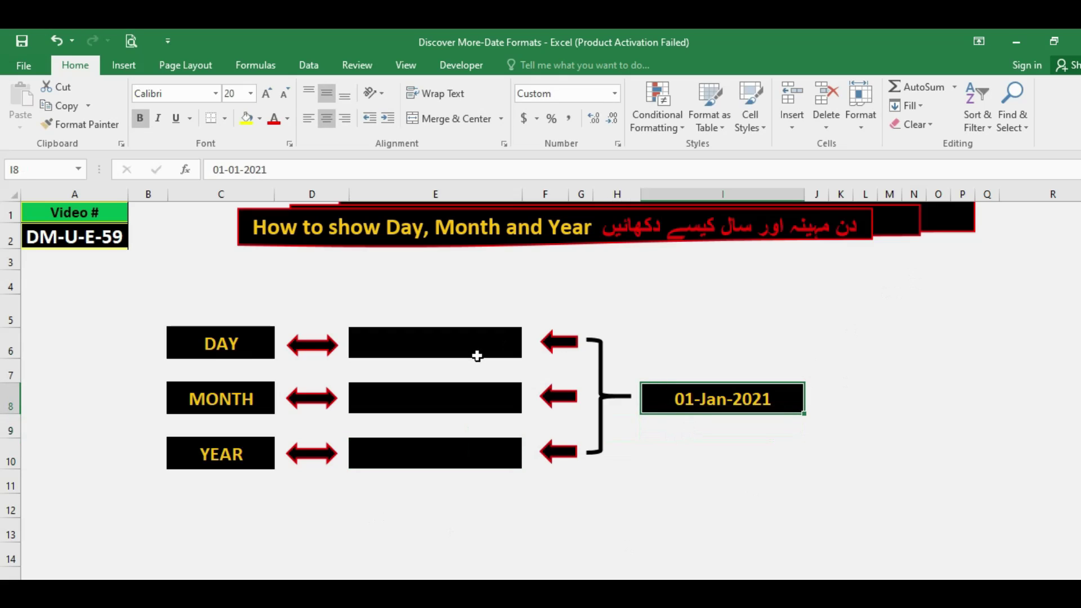
# Enter =DAY(I8) in cell E6, beside the DAY label, to extract the day from the date
pyautogui.click(450, 345)
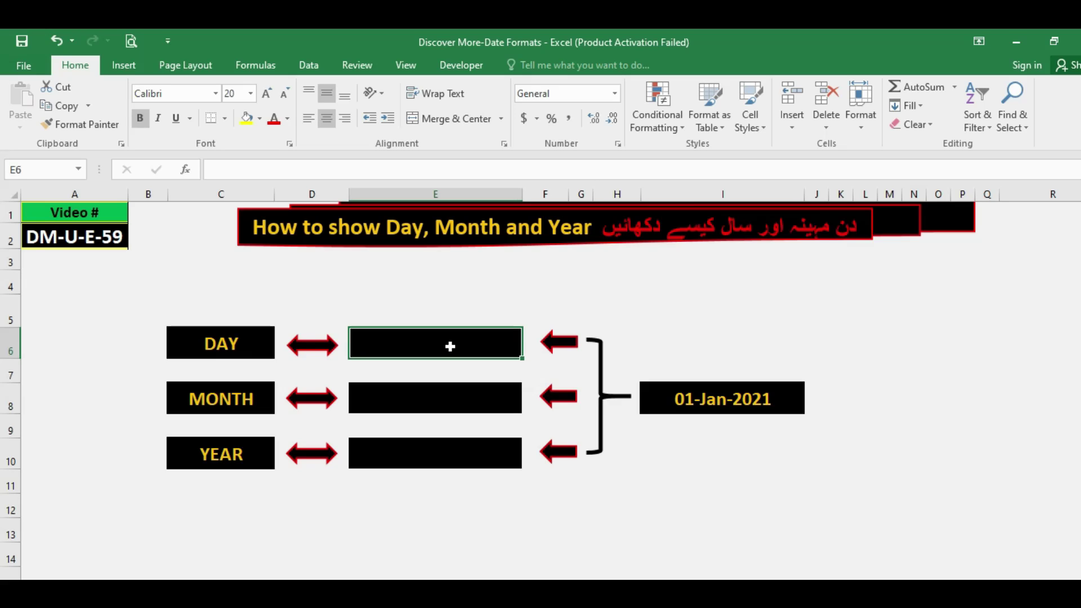
pyautogui.write('=DAY')
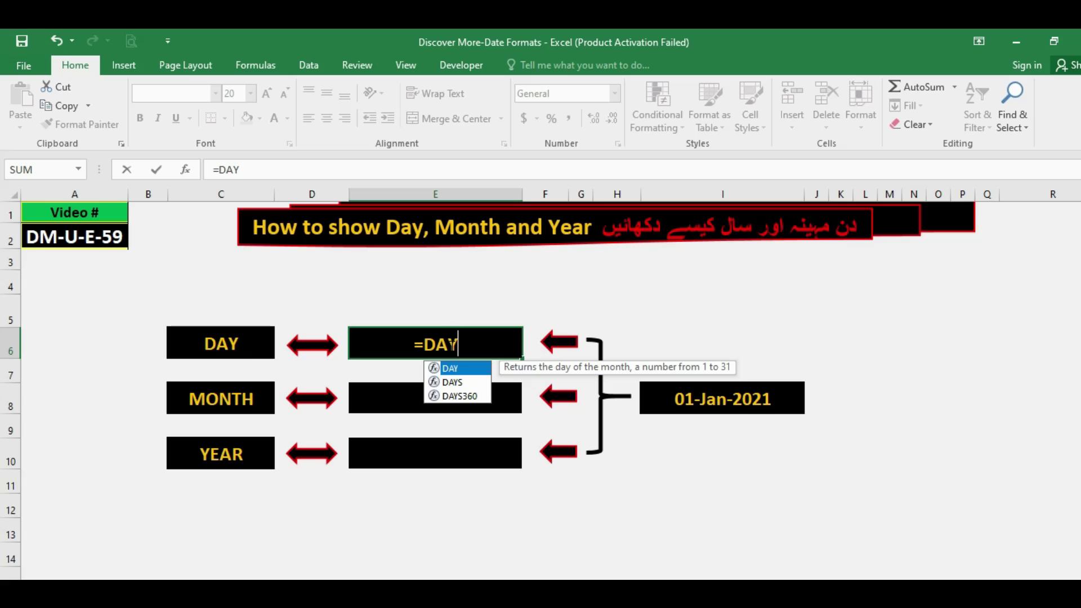
pyautogui.write('(')
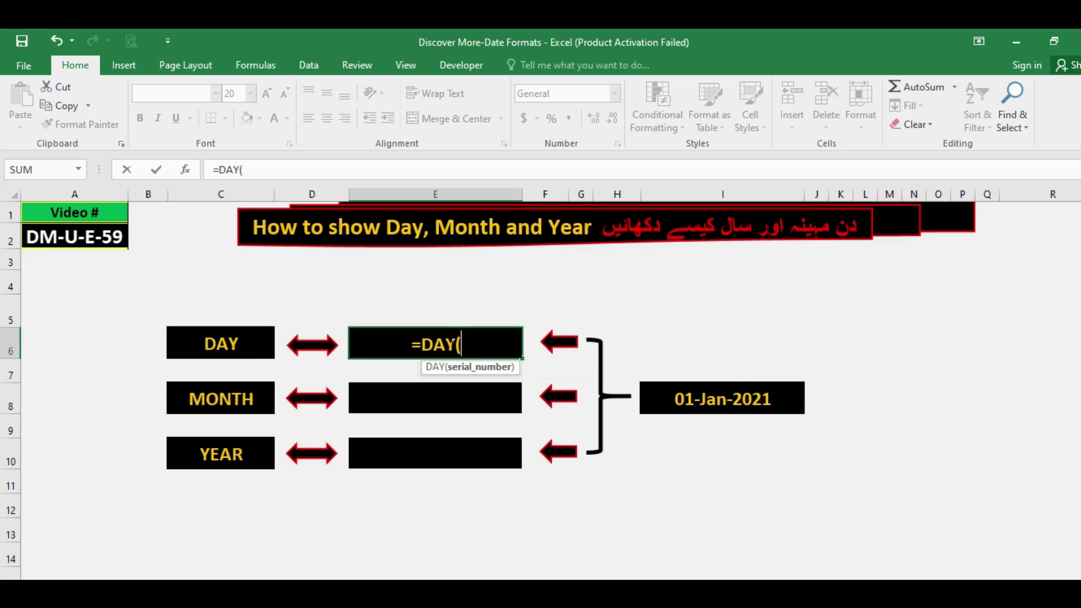
pyautogui.click(741, 400)
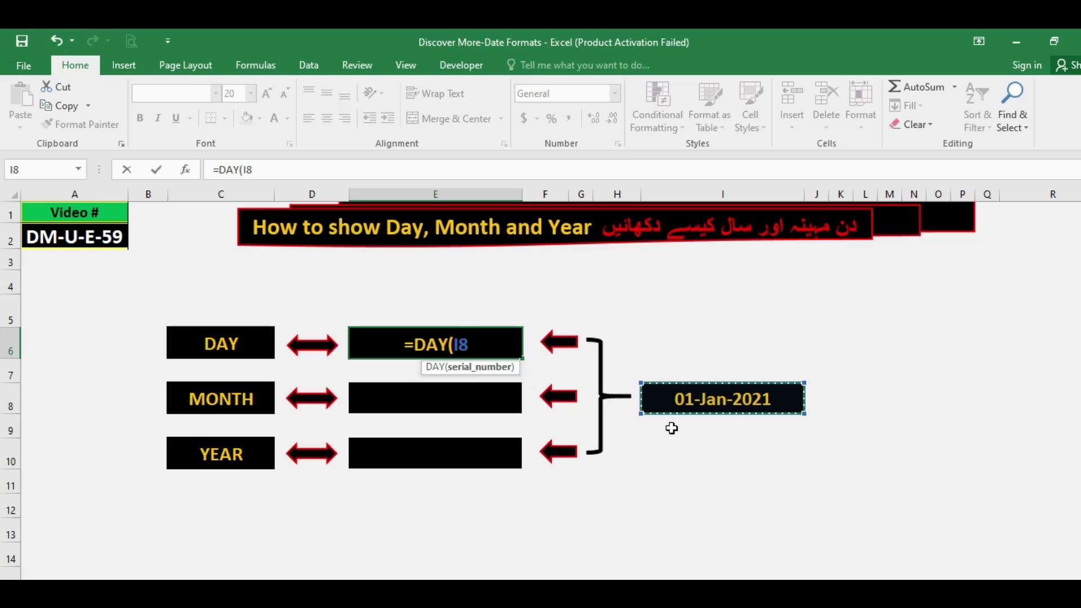
pyautogui.write(')')
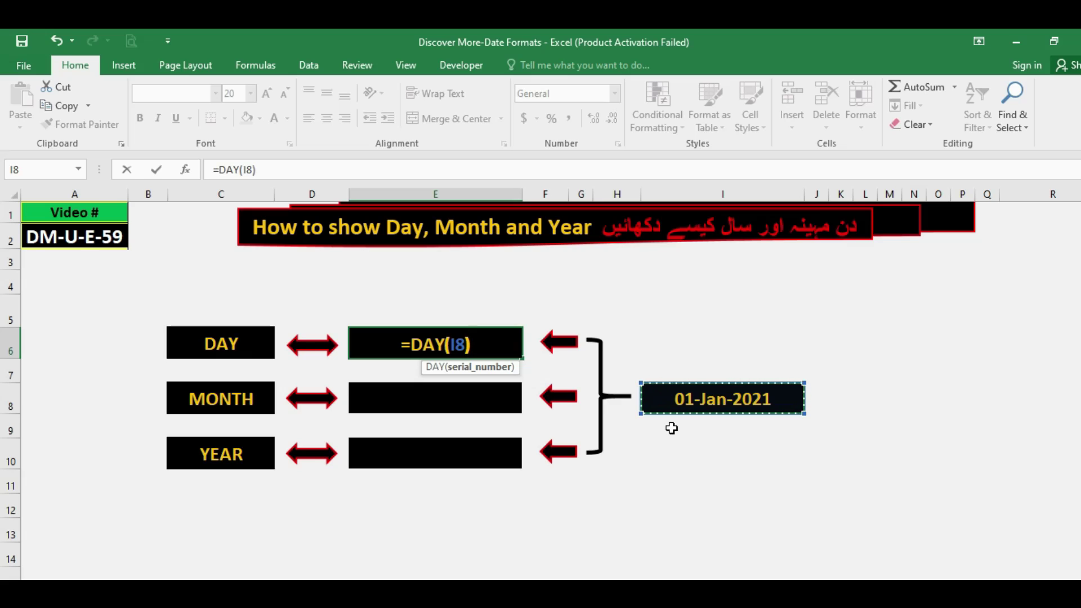
pyautogui.press('Return')
pyautogui.press('Up')
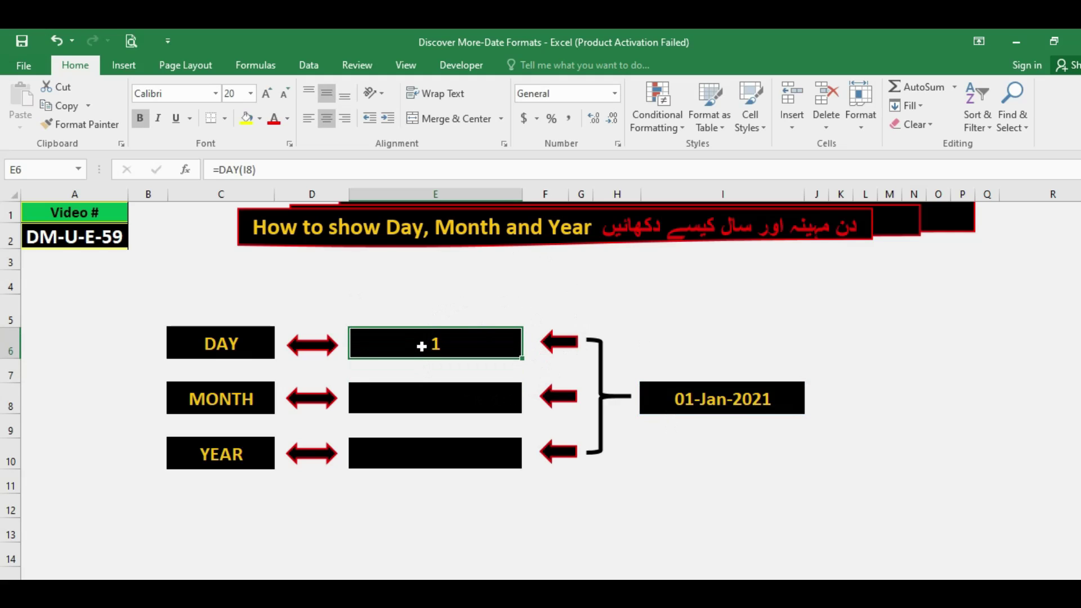
# Enter =MONTH(I8) in cell E8, beside the MONTH label, to extract the month from the date
pyautogui.click(433, 405)
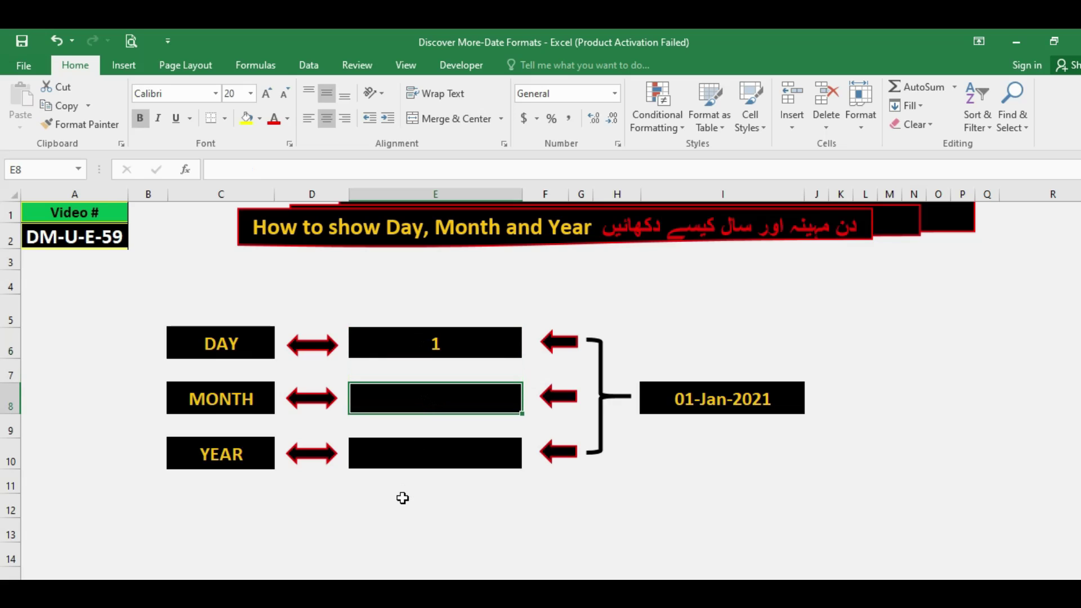
pyautogui.write('=MO')
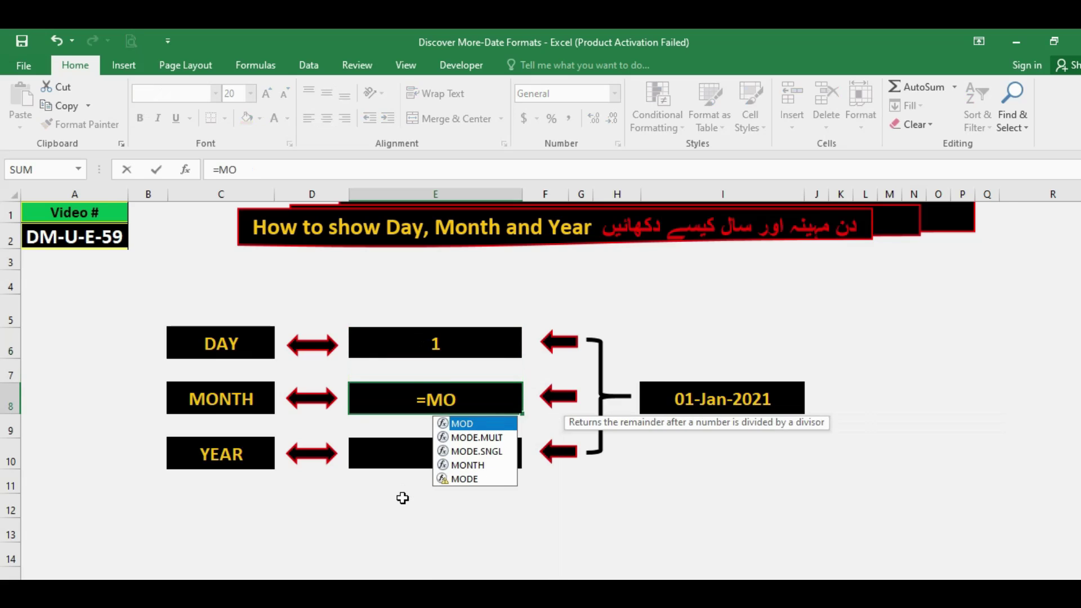
pyautogui.write('NTH(')
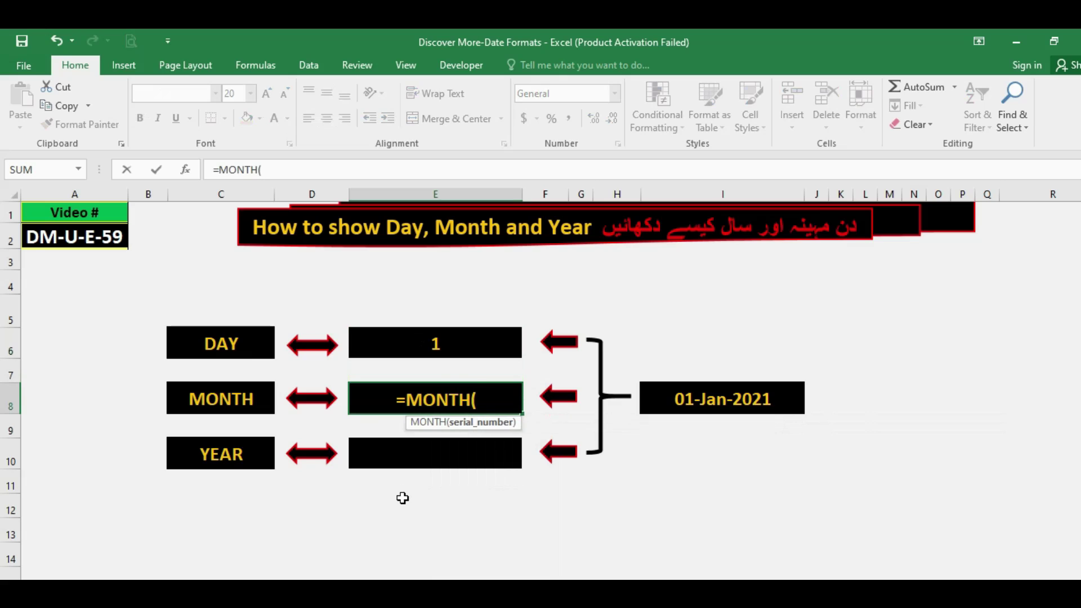
pyautogui.click(702, 399)
pyautogui.write(')')
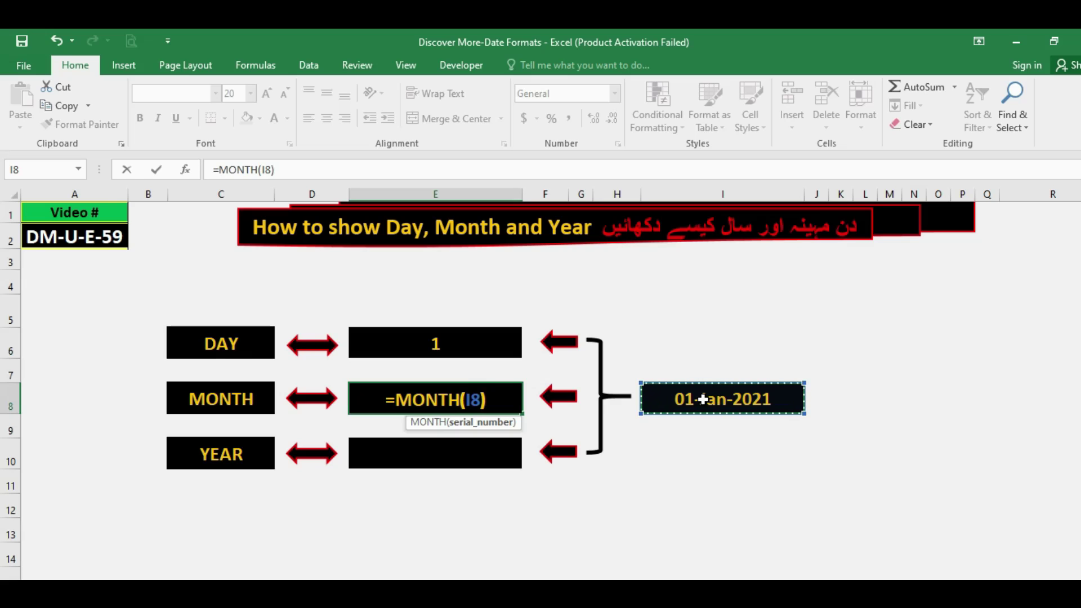
pyautogui.press('Return')
pyautogui.press('Up')
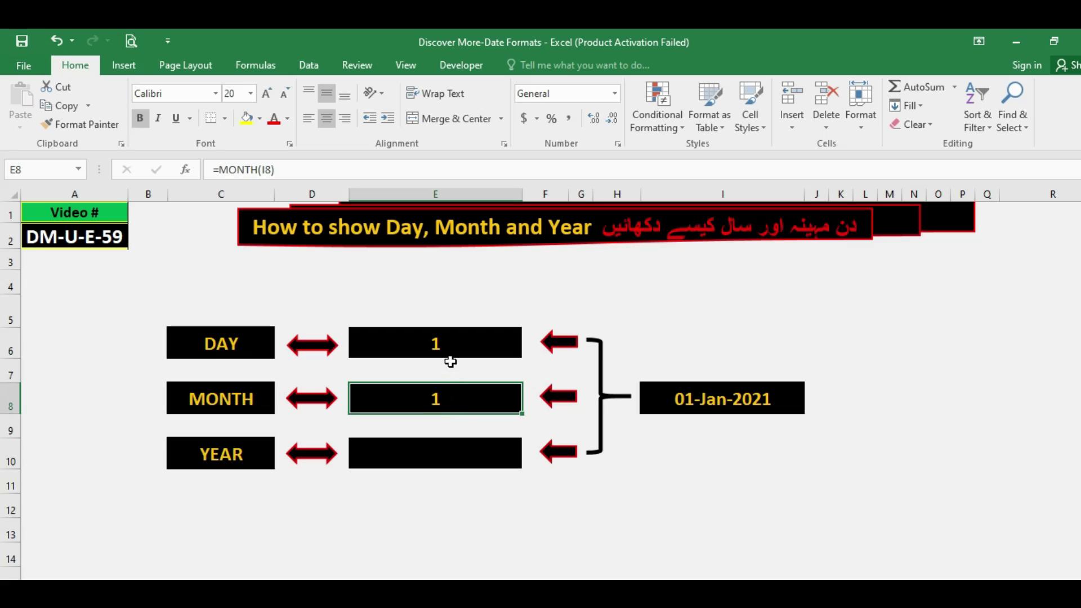
# Enter =YEAR(I8) in cell E10, beside the YEAR label, to extract the year from the date
pyautogui.click(443, 444)
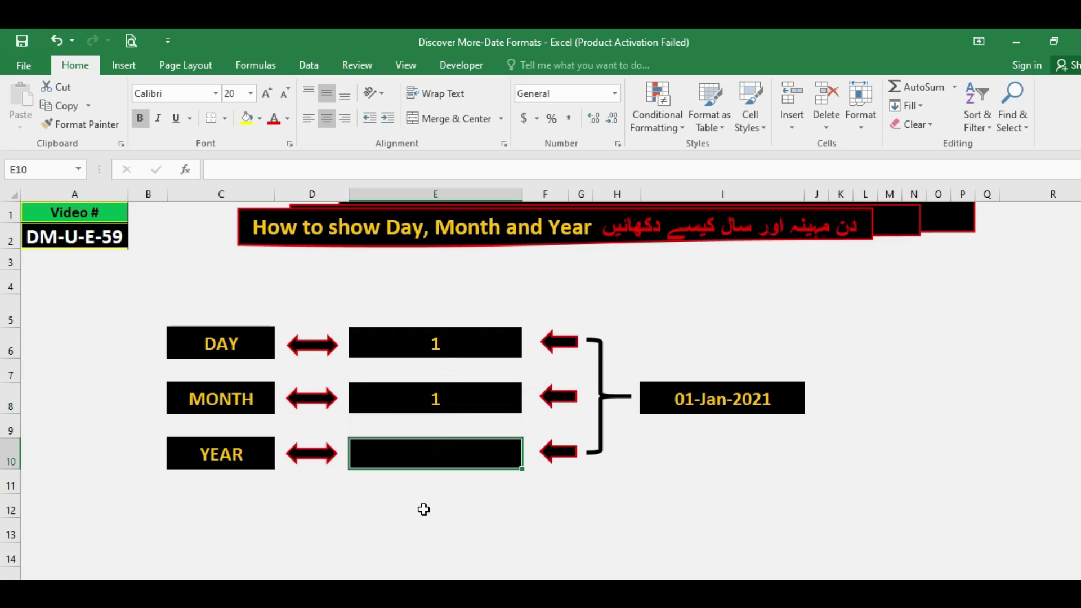
pyautogui.write('=')
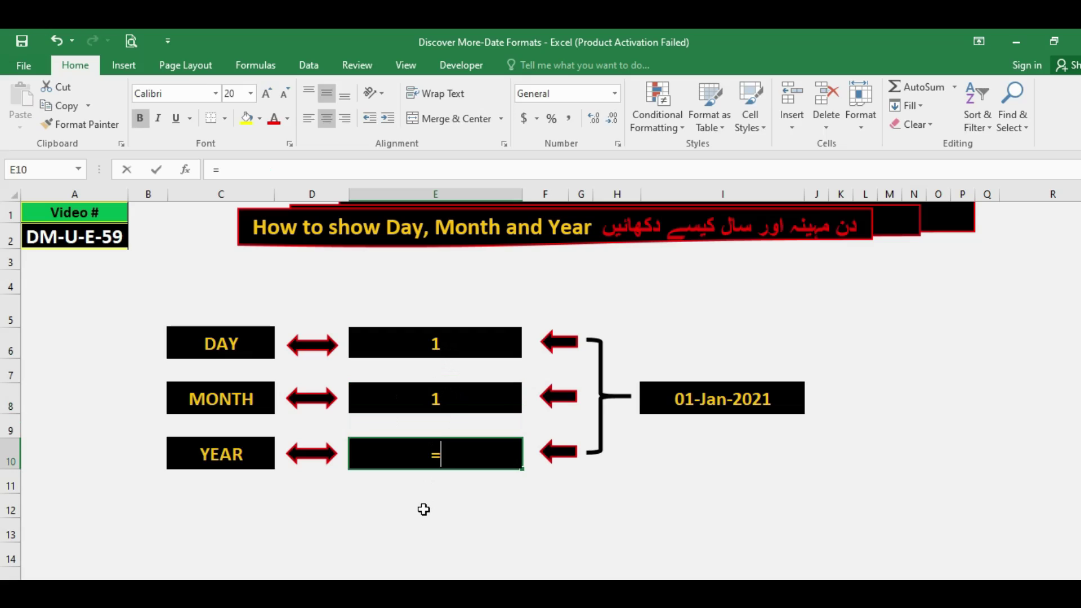
pyautogui.write('YEAR(')
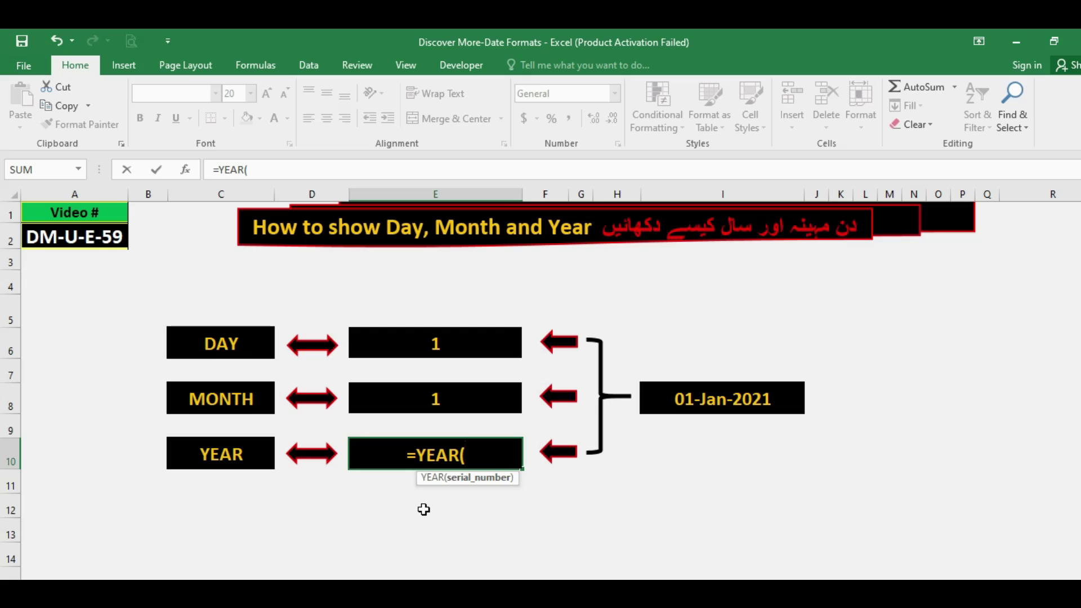
pyautogui.click(706, 400)
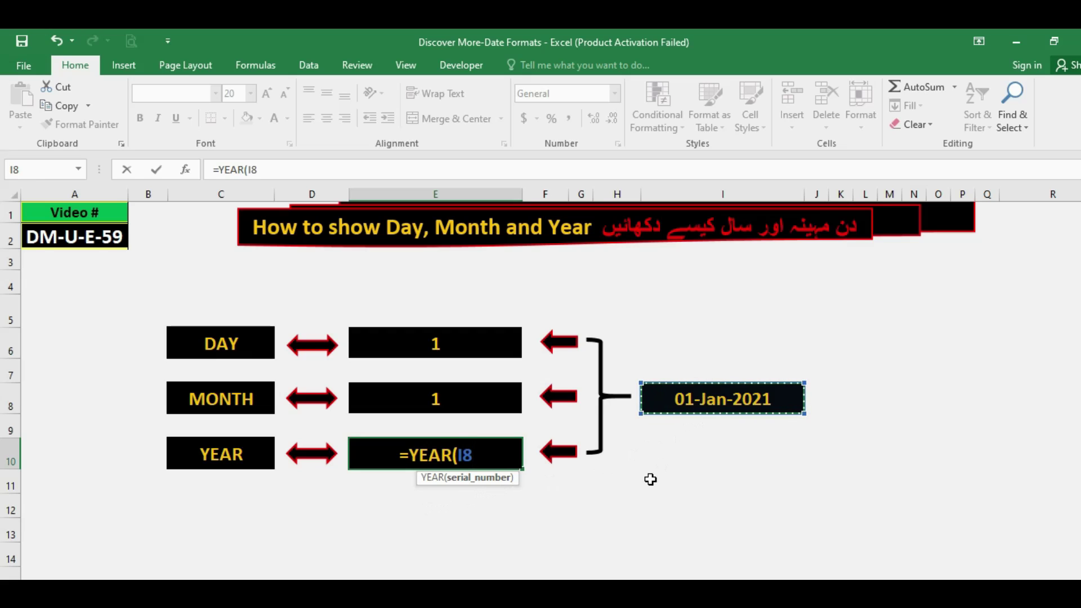
pyautogui.write(')')
pyautogui.hotkey('ctrl', 'Return')
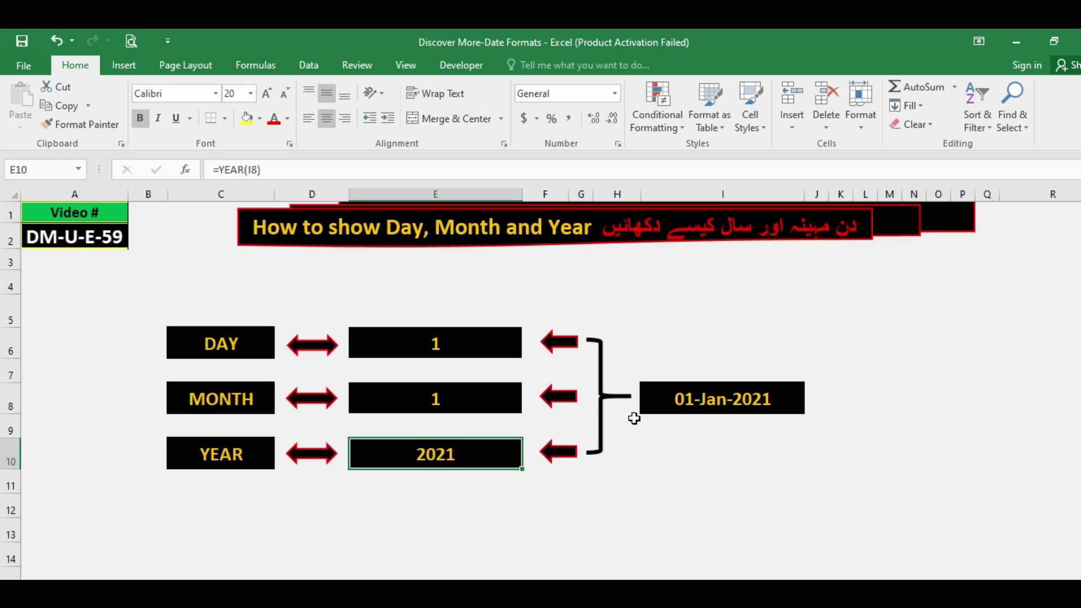
# Review the DAY, MONTH and YEAR formulas in cells E6, E8 and E10
pyautogui.click(442, 351)
pyautogui.click(433, 390)
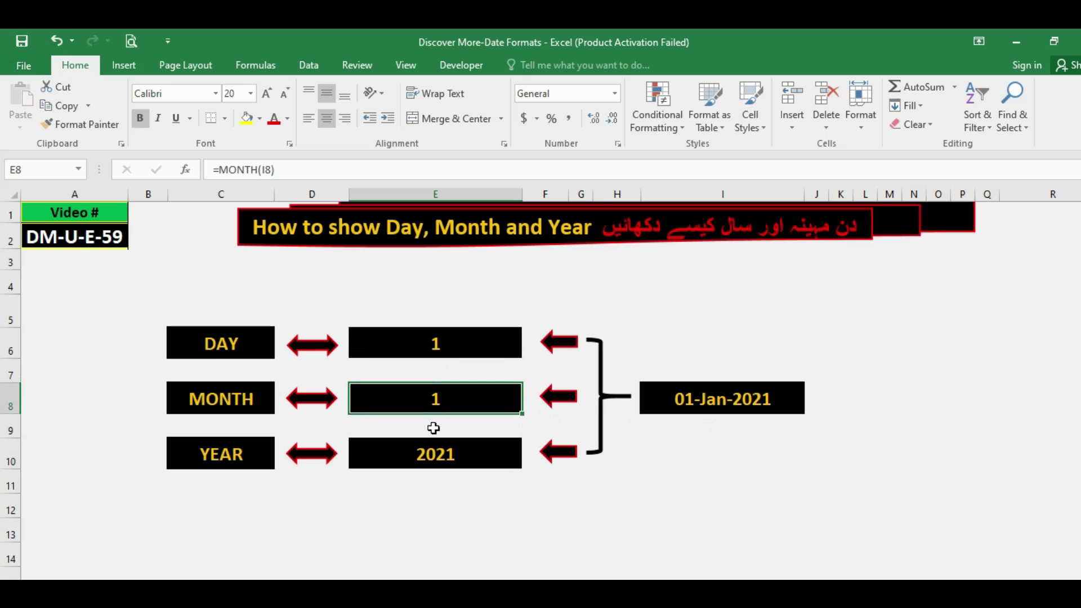
pyautogui.click(407, 457)
pyautogui.click(437, 502)
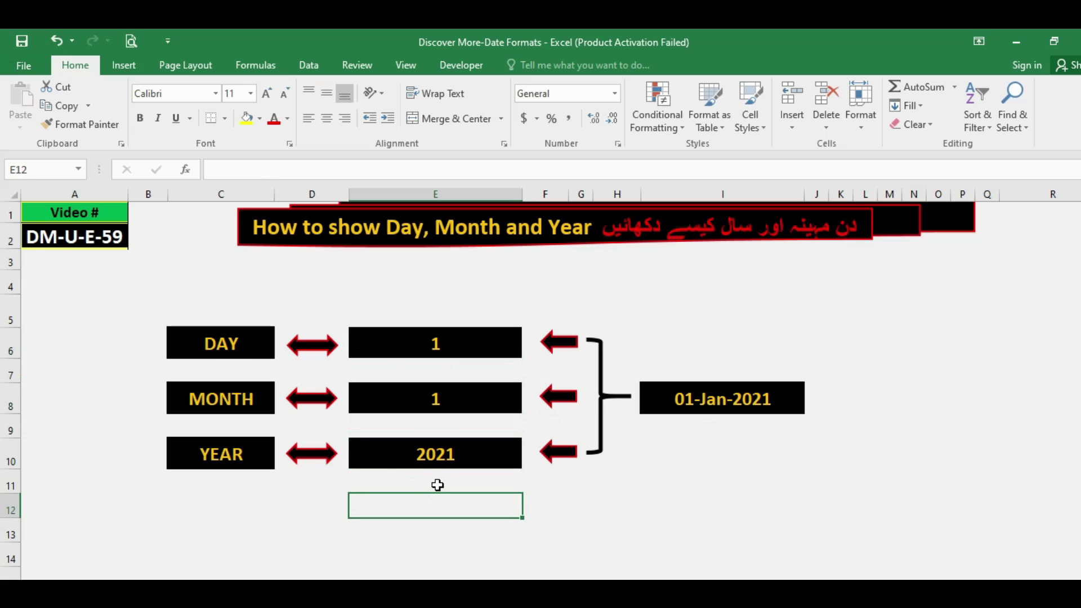
pyautogui.click(465, 347)
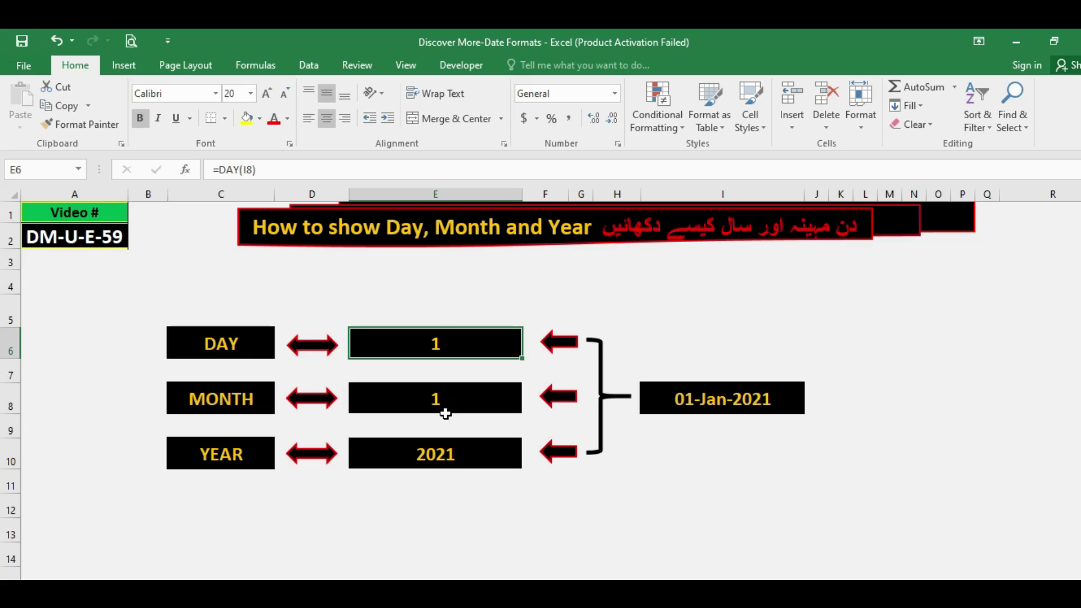
pyautogui.click(442, 409)
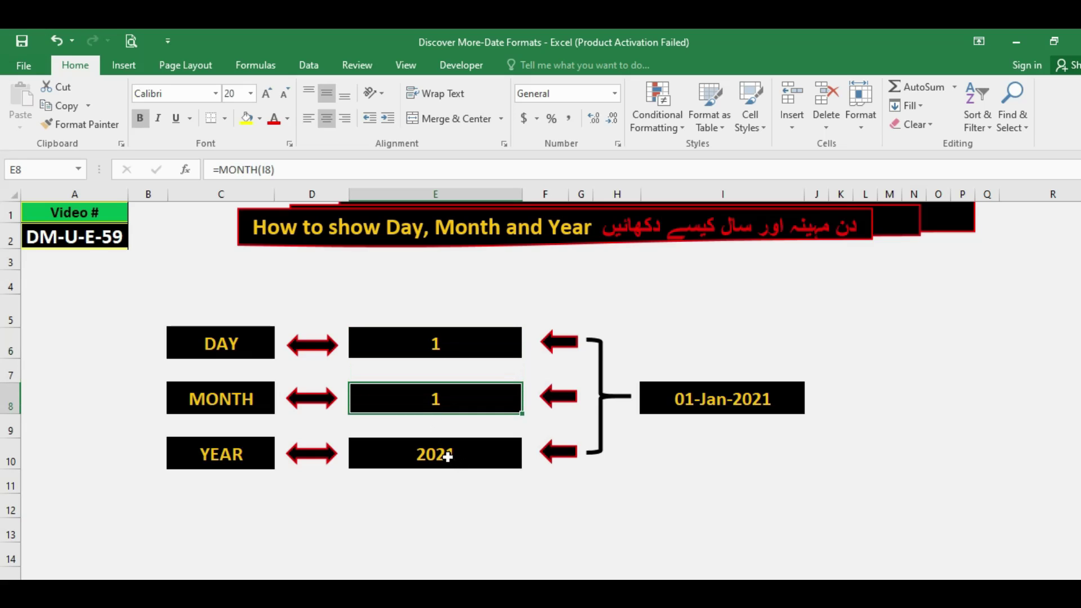
pyautogui.click(427, 461)
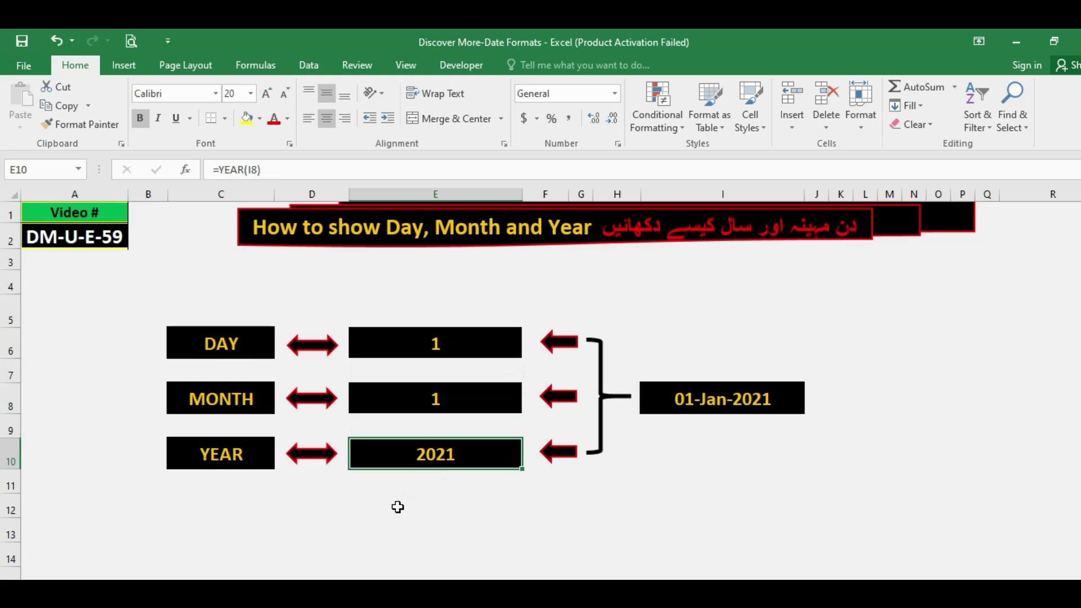
pyautogui.click(428, 494)
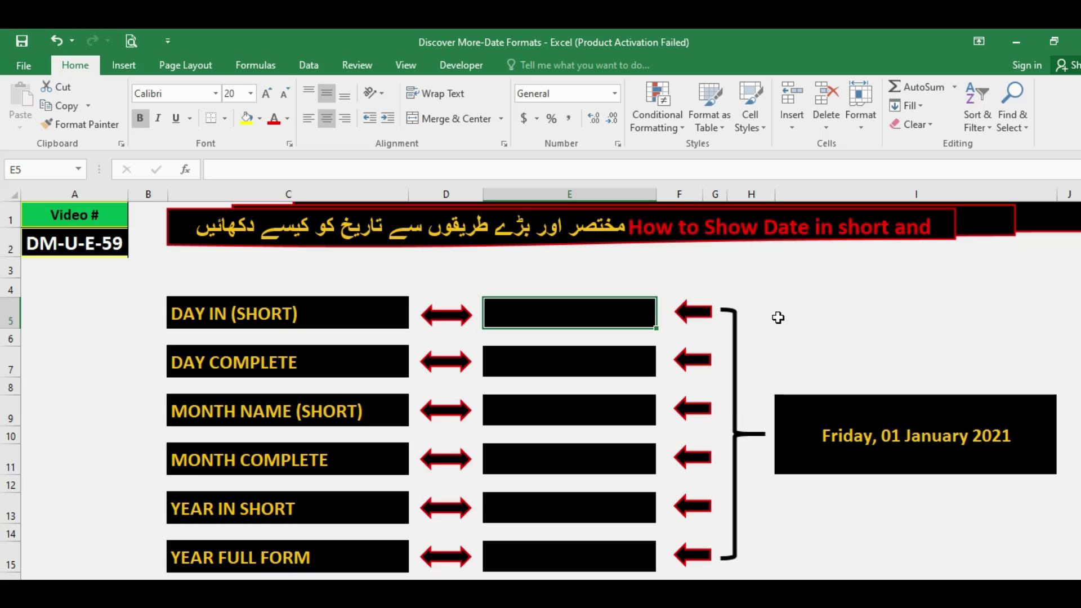
# On the short and complete date sheet, begin a formula in cell E5, beside the DAY IN (SHORT) label
pyautogui.click(862, 437)
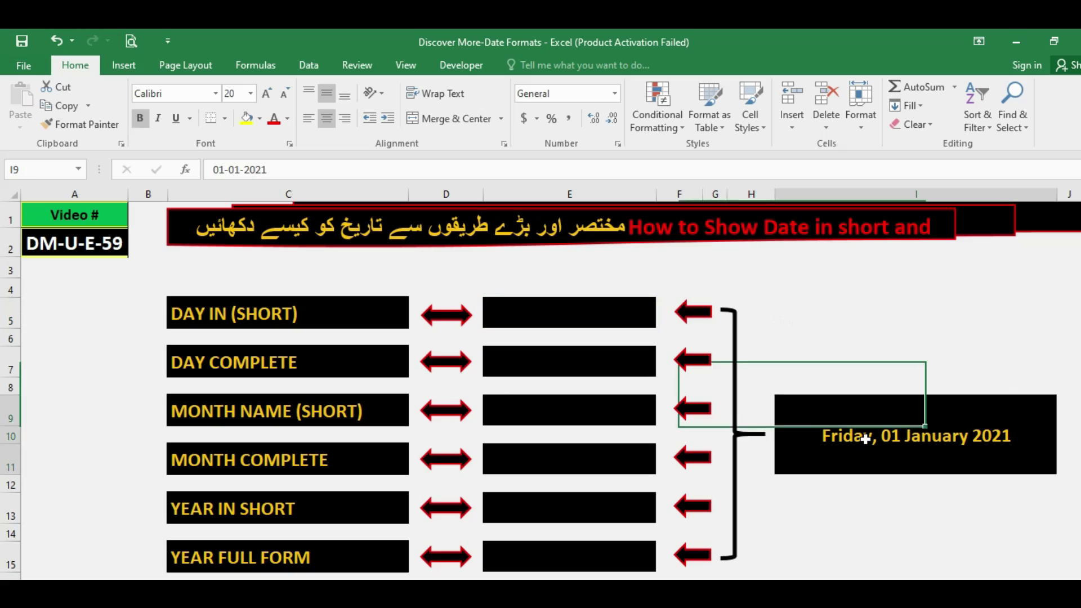
pyautogui.click(527, 311)
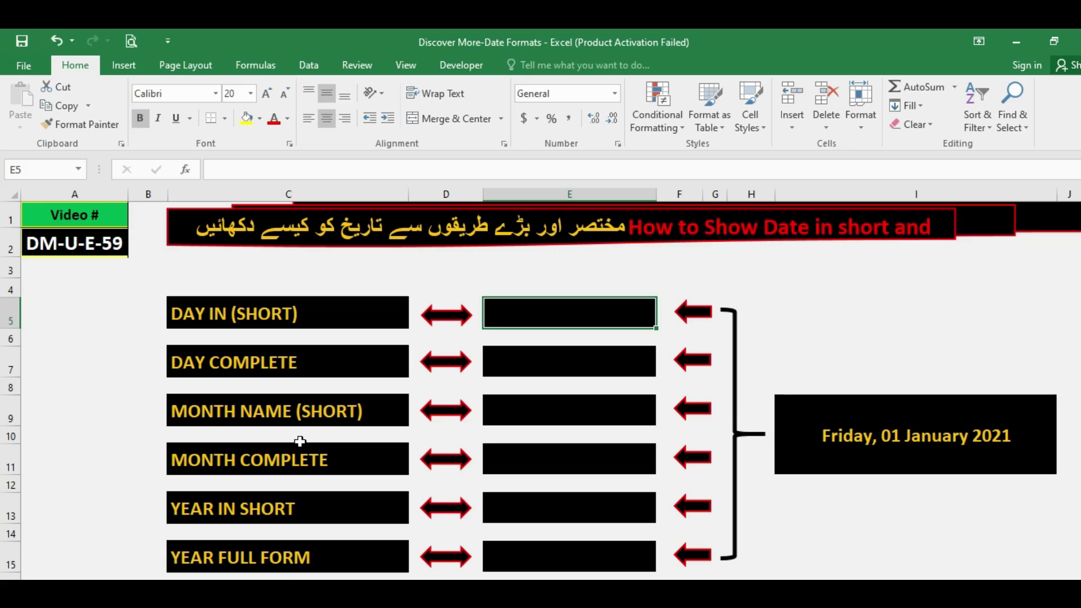
pyautogui.write('=')
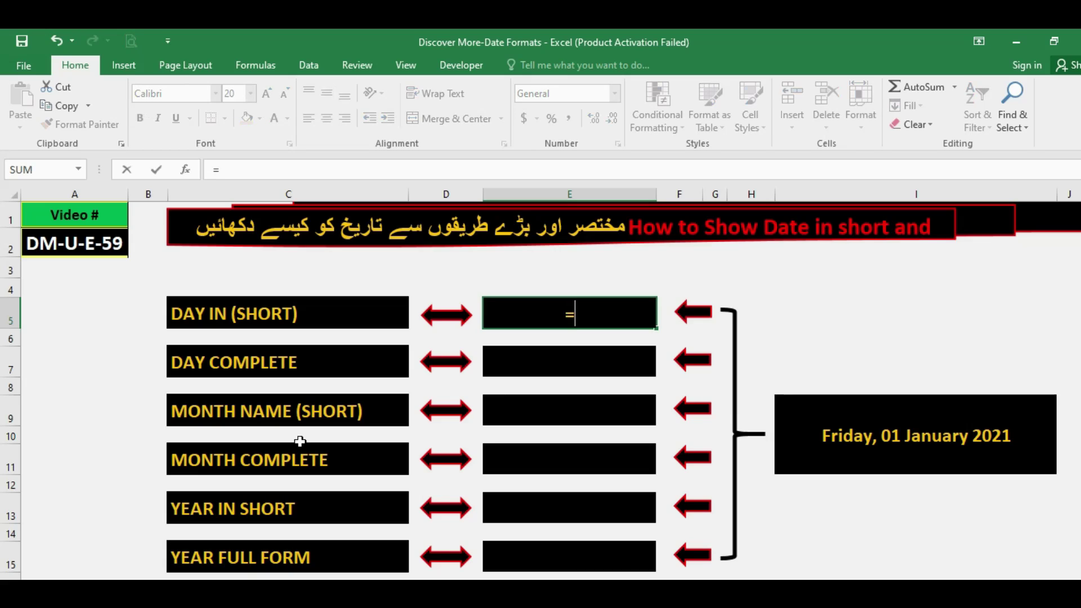
pyautogui.write('TEXT')
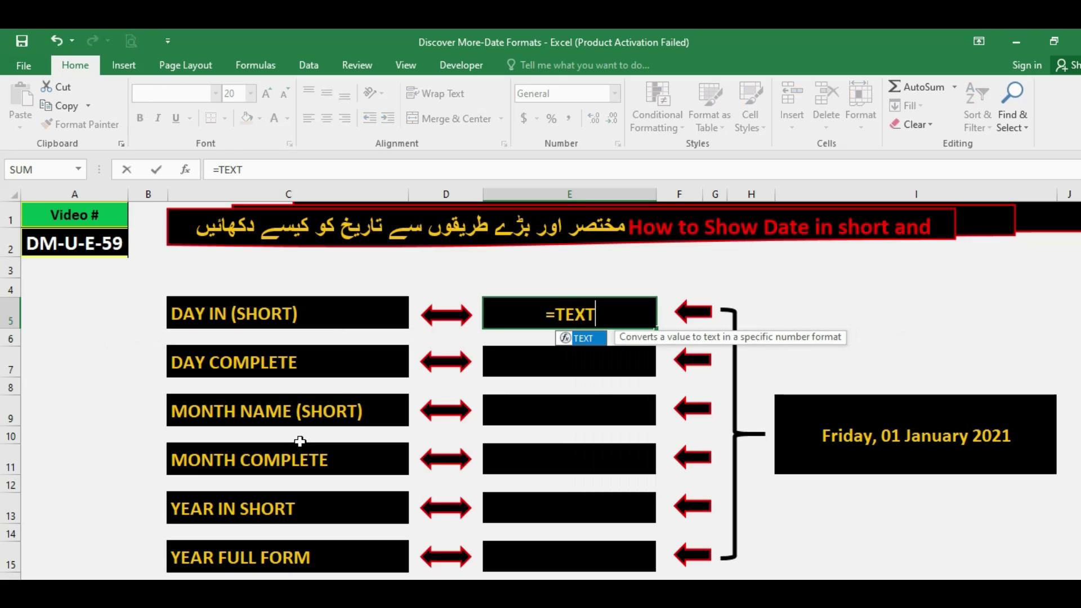
pyautogui.press('BackSpace')
pyautogui.press('BackSpace')
pyautogui.press('BackSpace')
pyautogui.press('BackSpace')
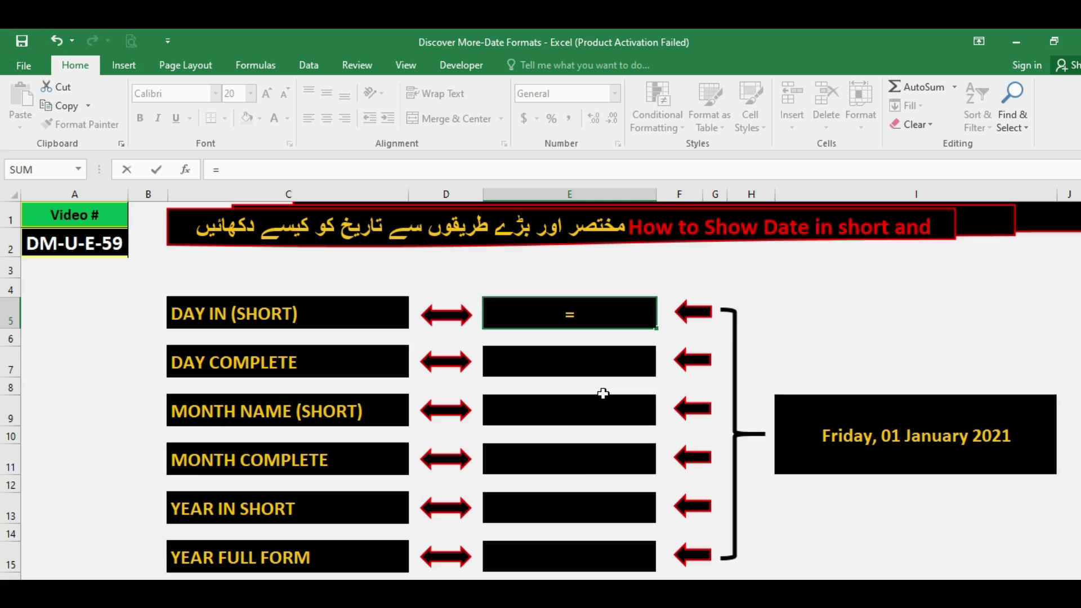
# Complete the formula in cell E5 as =TEXT(I9,"DD") to show the day of the source date
pyautogui.write('TEXT(')
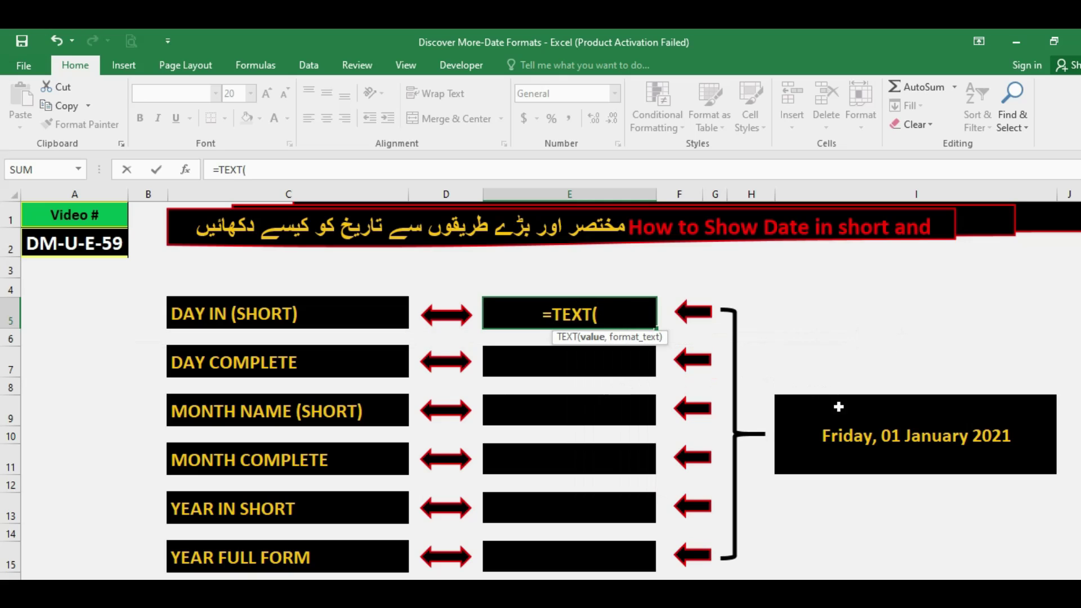
pyautogui.click(917, 437)
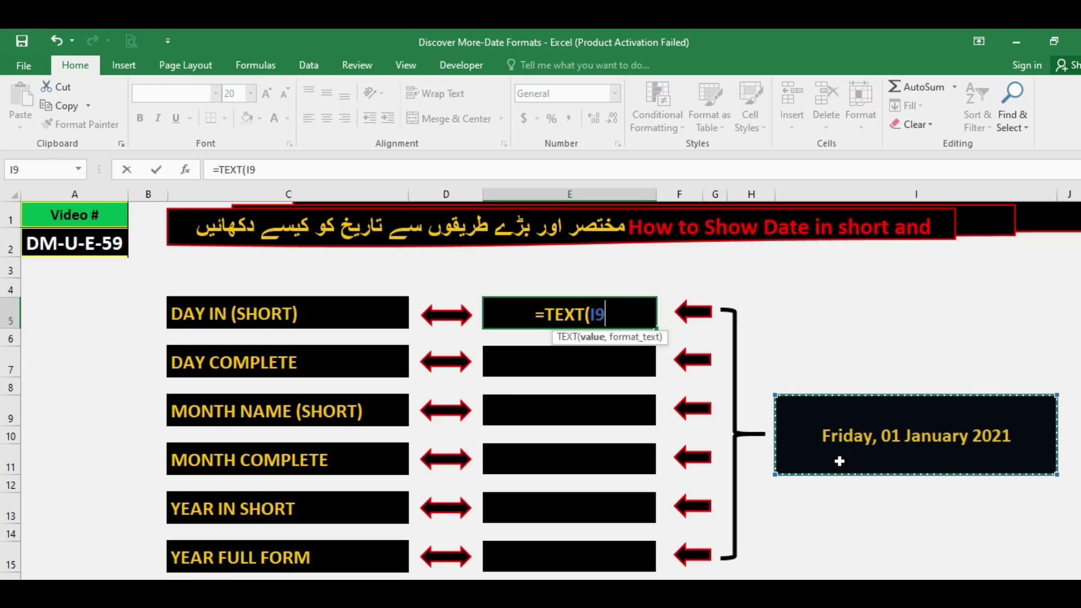
pyautogui.write(',')
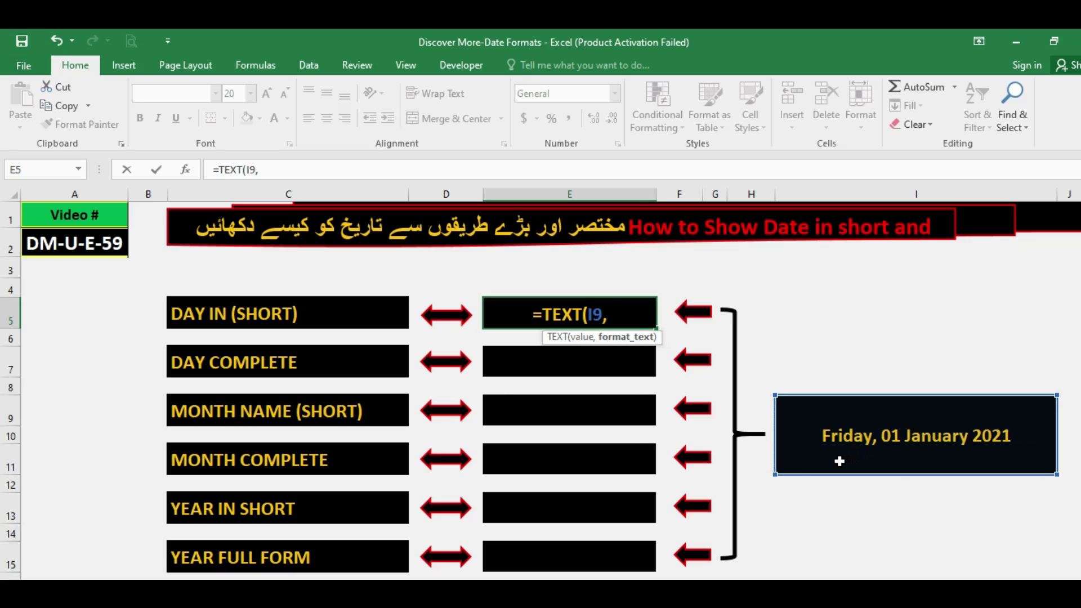
pyautogui.write('"')
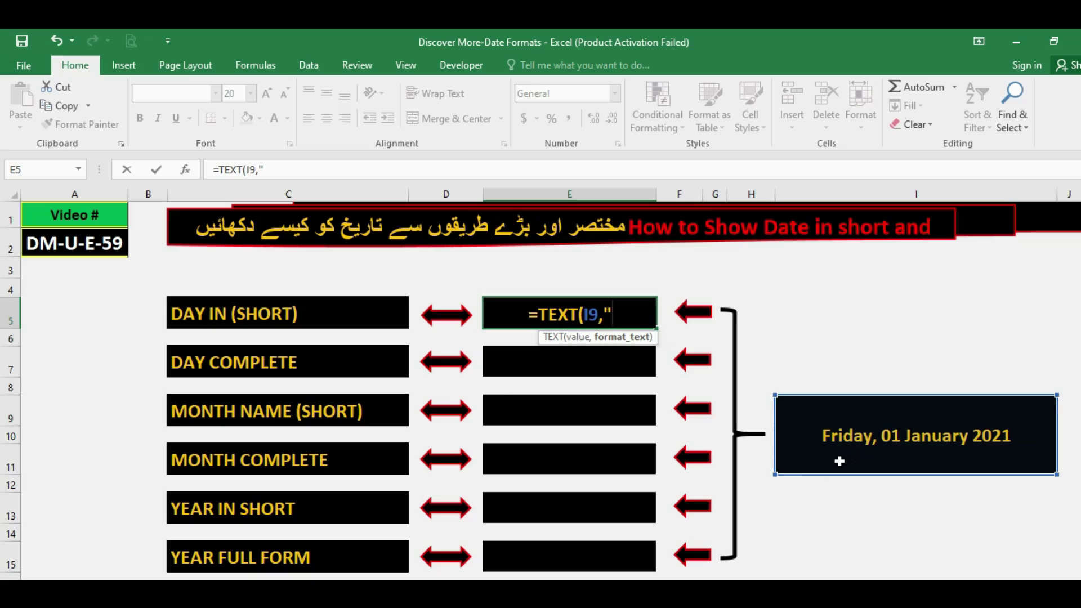
pyautogui.write('D')
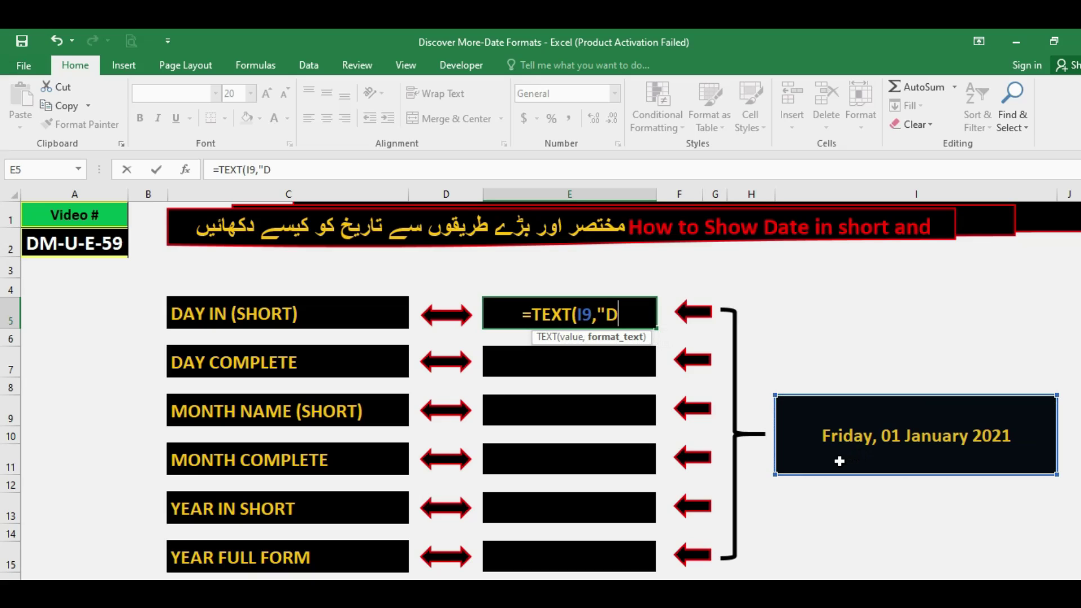
pyautogui.write('D"')
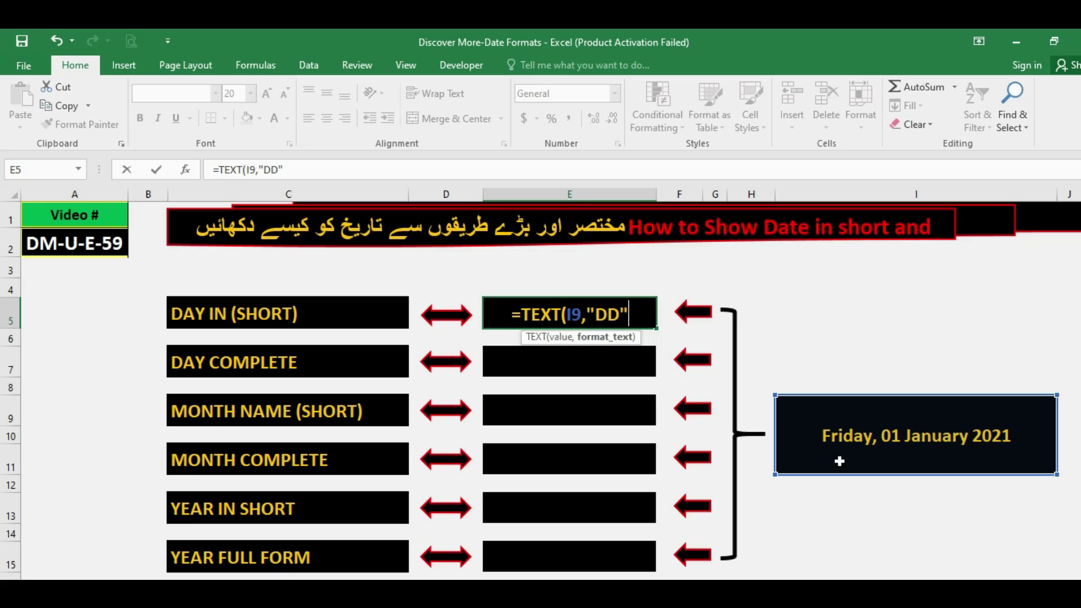
pyautogui.write(')')
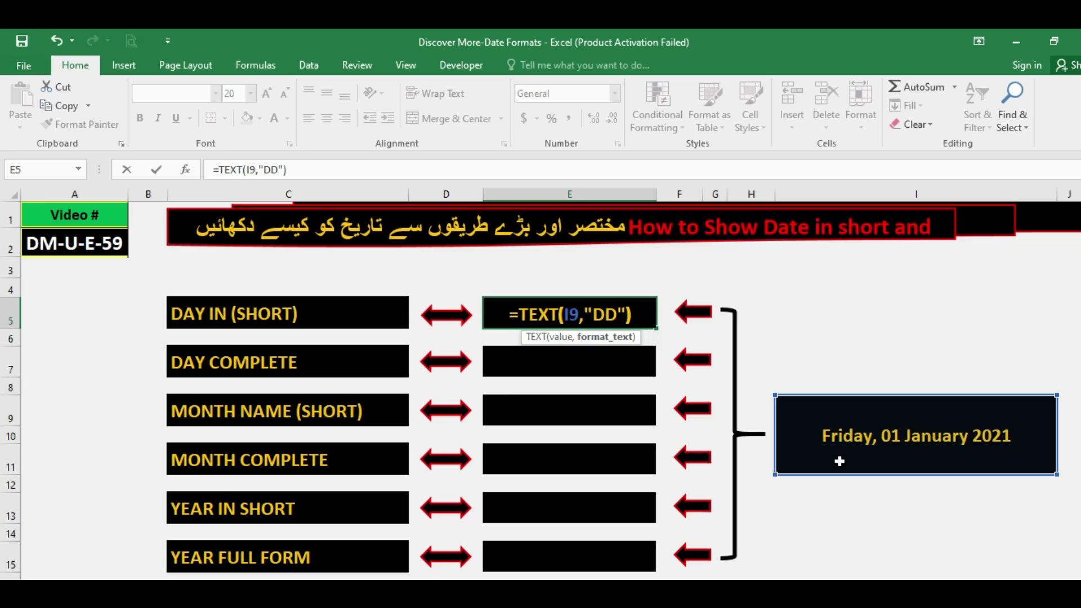
pyautogui.press('Return')
pyautogui.press('Up')
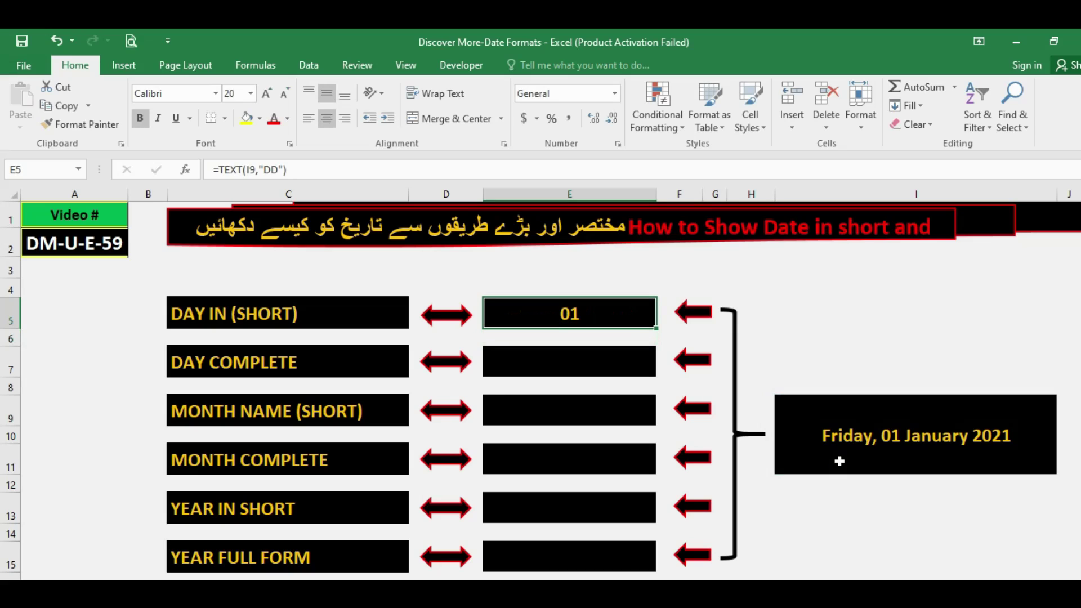
# Extend the format code in the E5 formula to "DdD" so it returns the abbreviated day name
pyautogui.click(273, 172)
pyautogui.click(273, 172)
pyautogui.write('d')
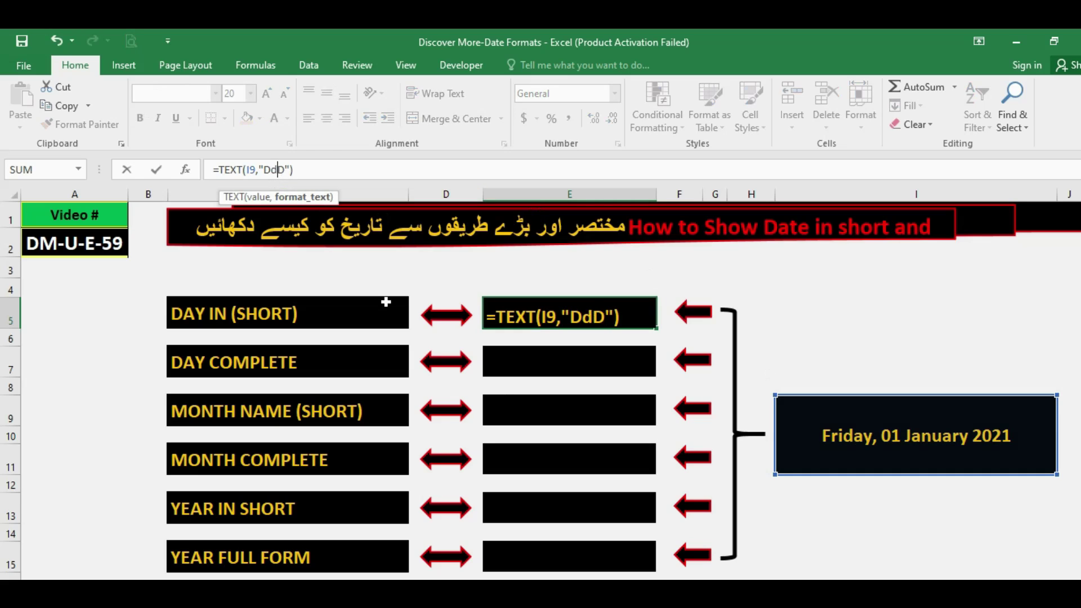
pyautogui.press('Return')
pyautogui.press('Up')
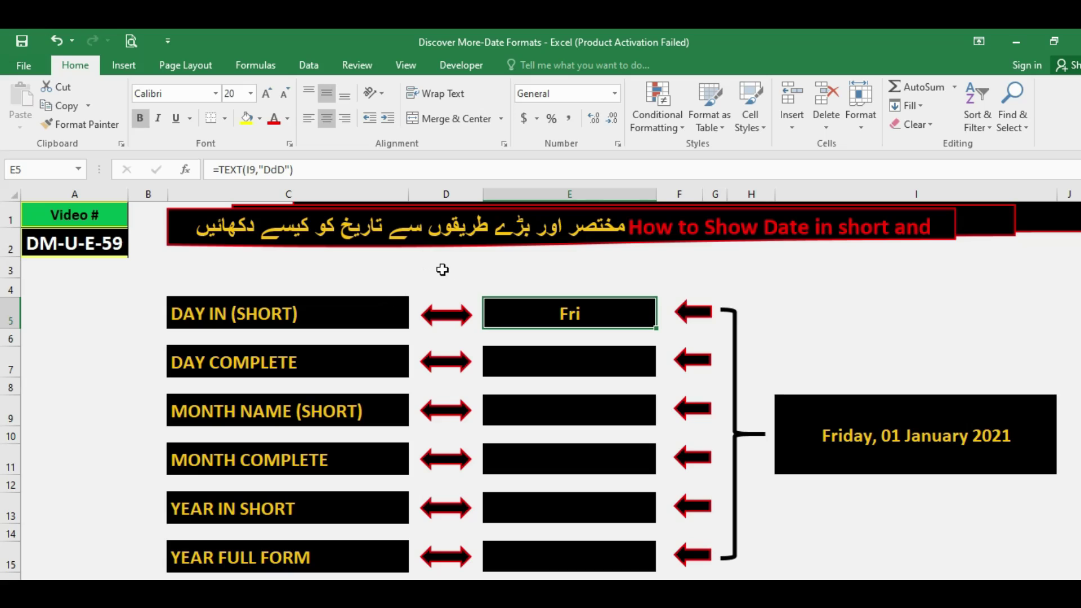
# Enter =TEXT(I9,"DDDD") in cell E7, beside the DAY COMPLETE label, to return the full day name
pyautogui.click(559, 364)
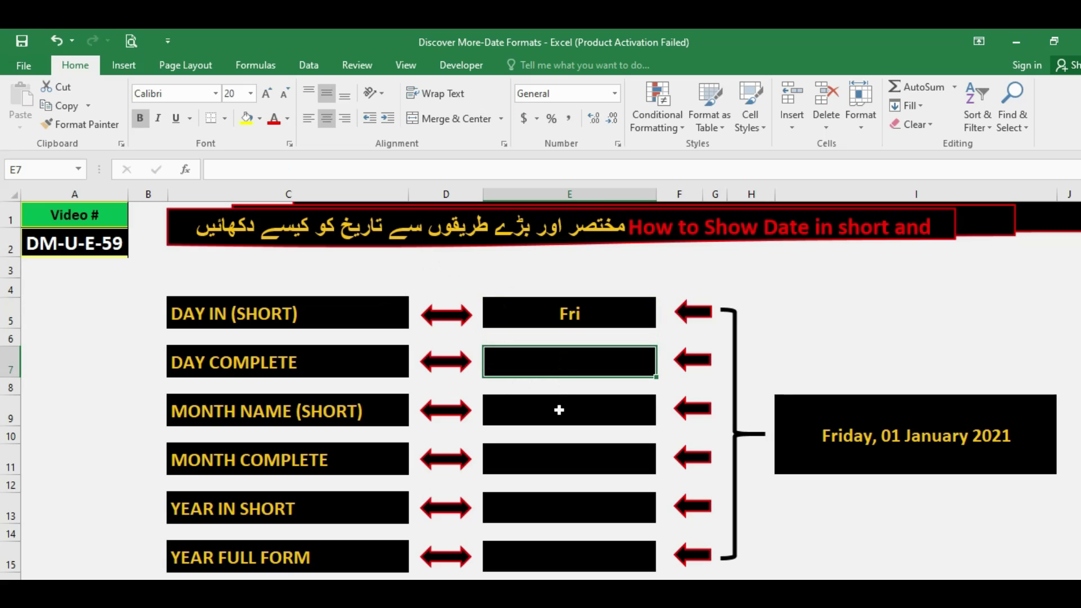
pyautogui.write('=')
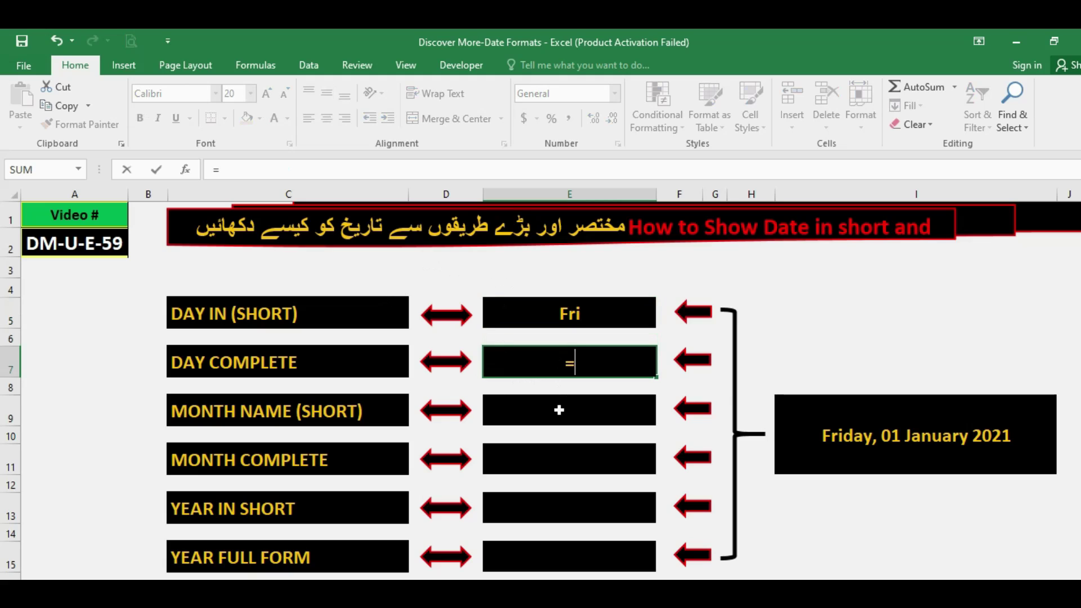
pyautogui.write('TEXT(')
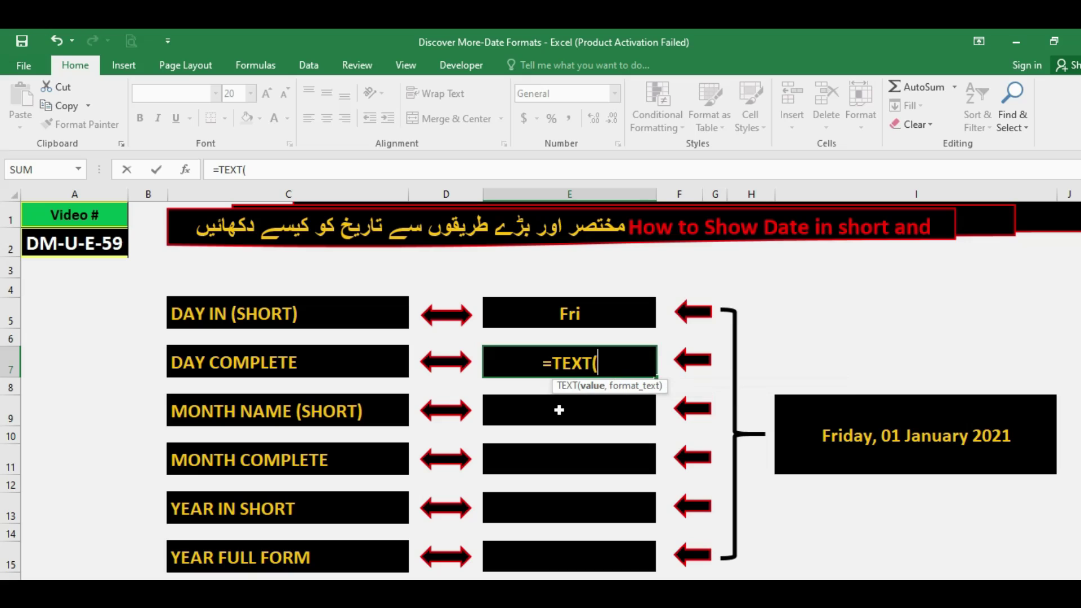
pyautogui.click(855, 424)
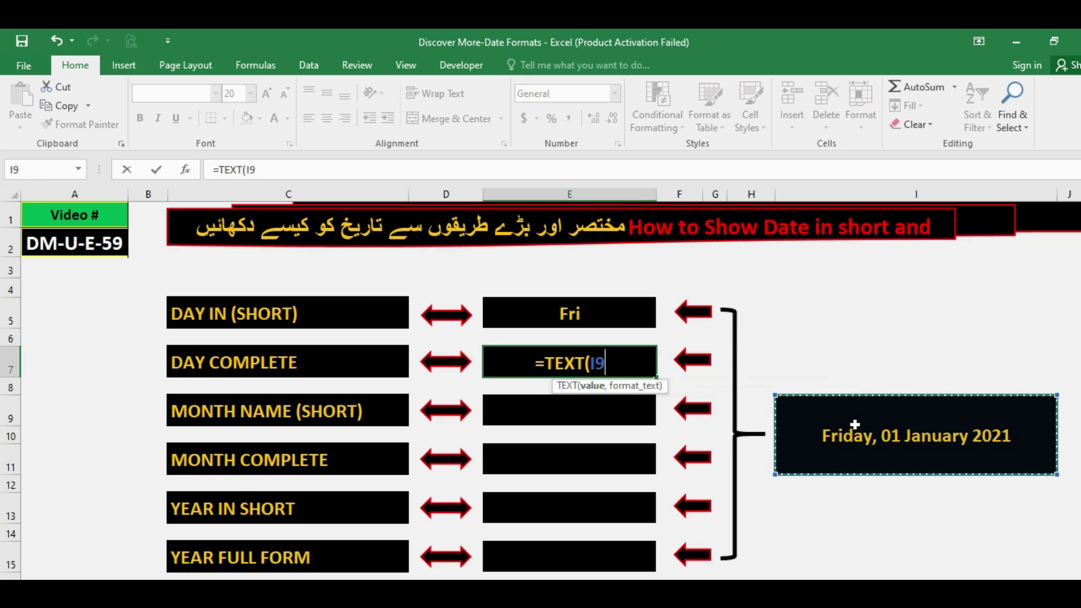
pyautogui.write(',"')
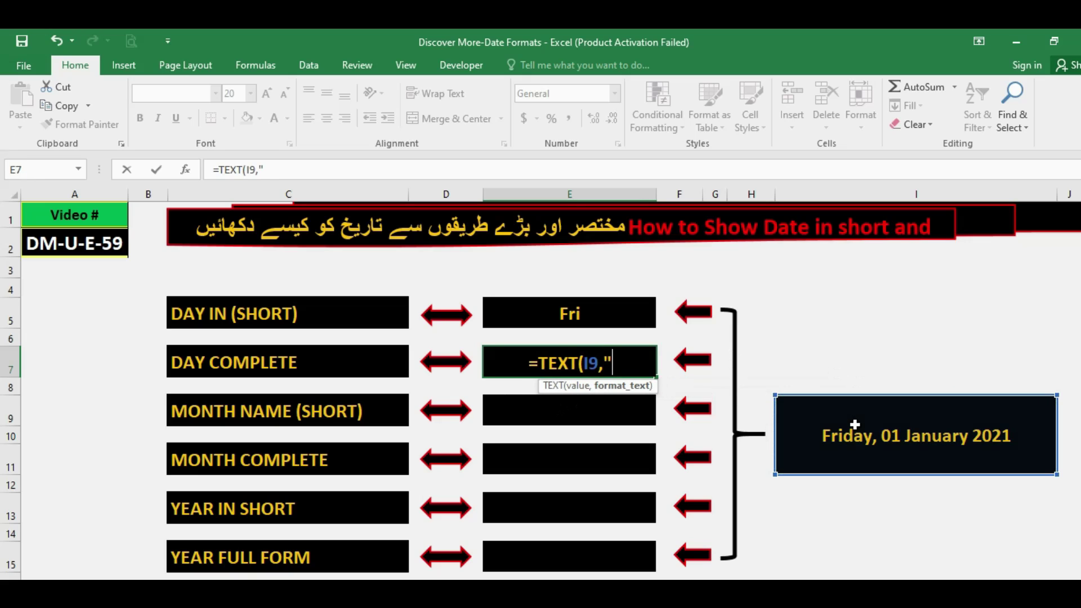
pyautogui.write('DDDD"')
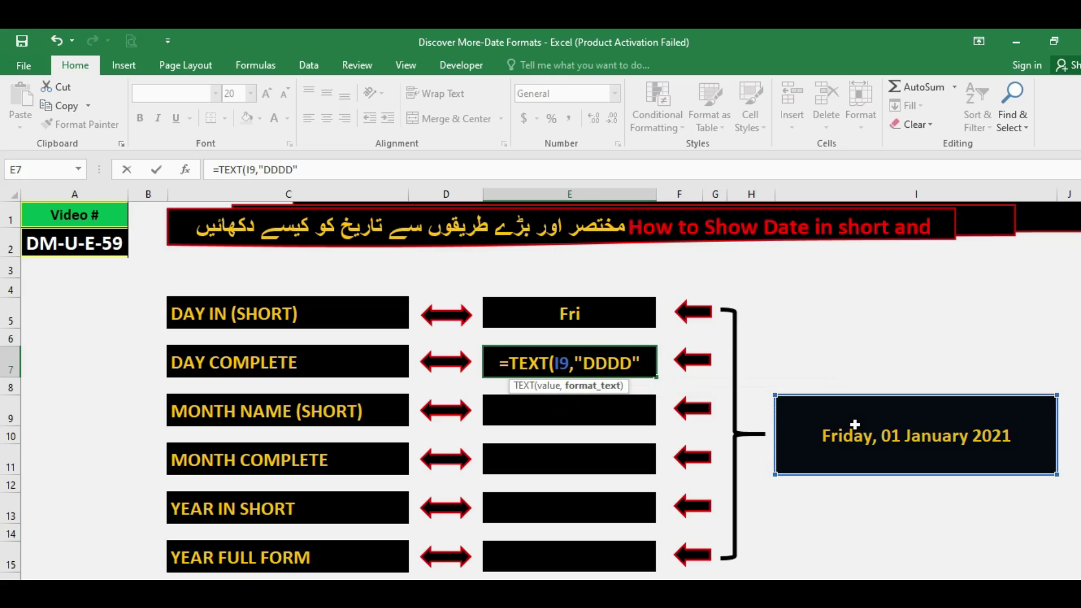
pyautogui.write(')')
pyautogui.hotkey('ctrl', 'Return')
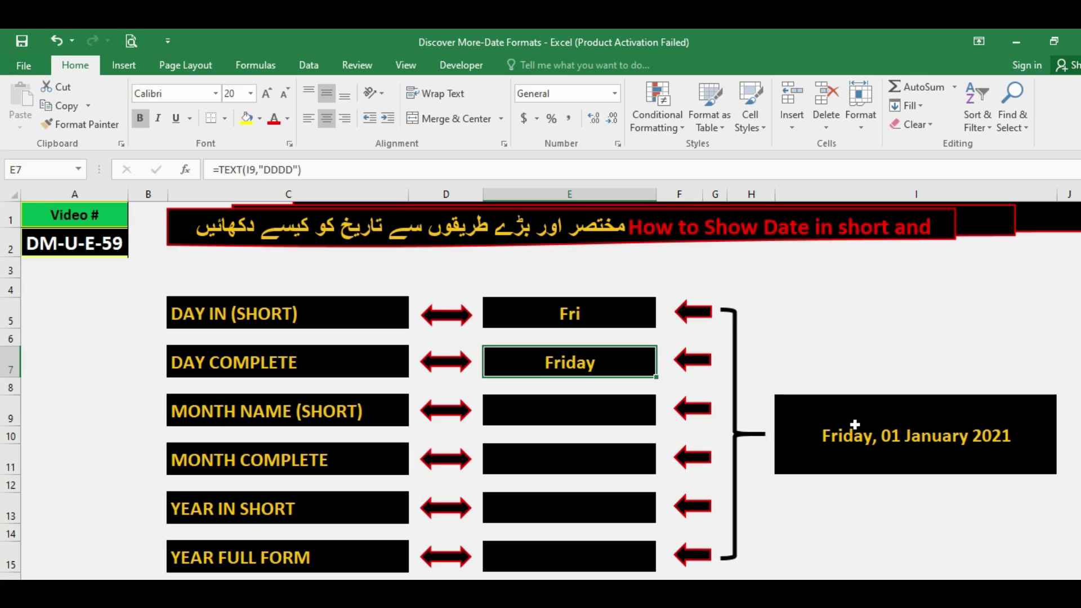
# Correct the format code in the E5 formula to uppercase "DDD", replacing the lowercase letter
pyautogui.click(567, 315)
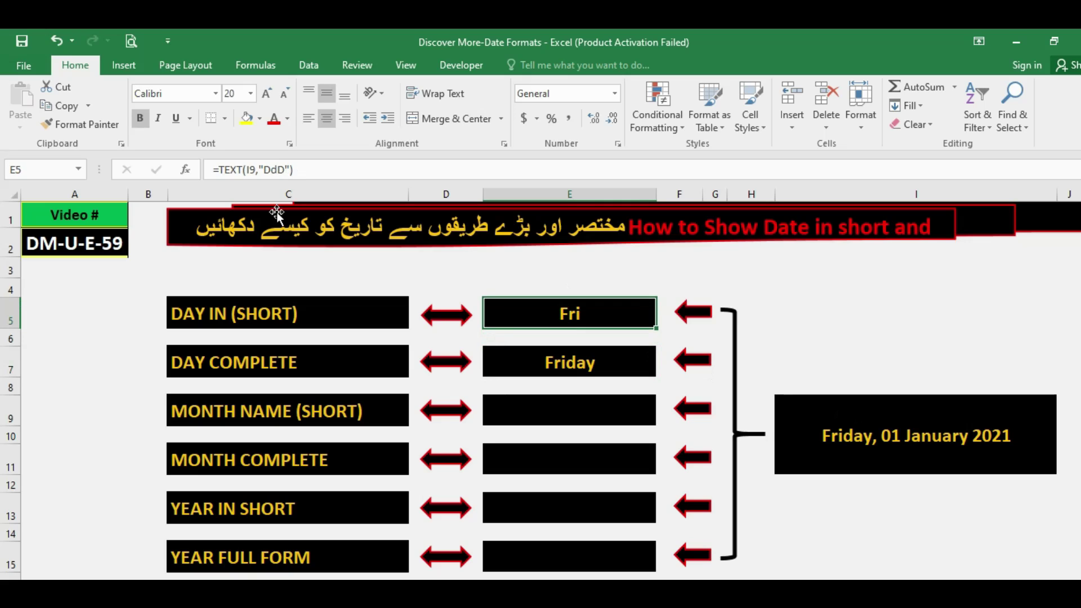
pyautogui.click(271, 169)
pyautogui.press('Delete')
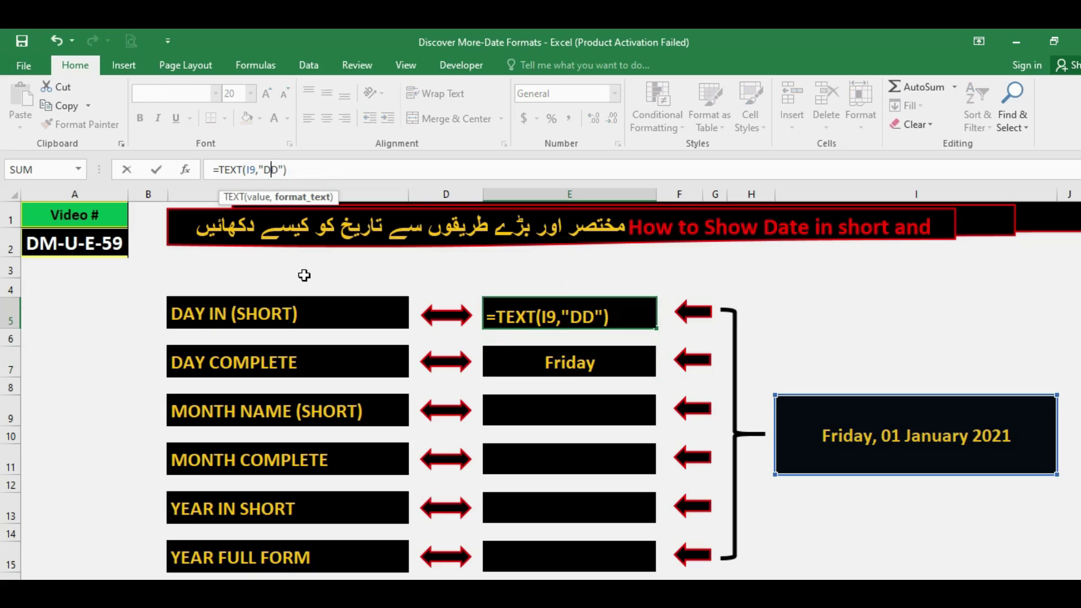
pyautogui.write('d')
pyautogui.press('BackSpace')
pyautogui.write('D')
pyautogui.press('Return')
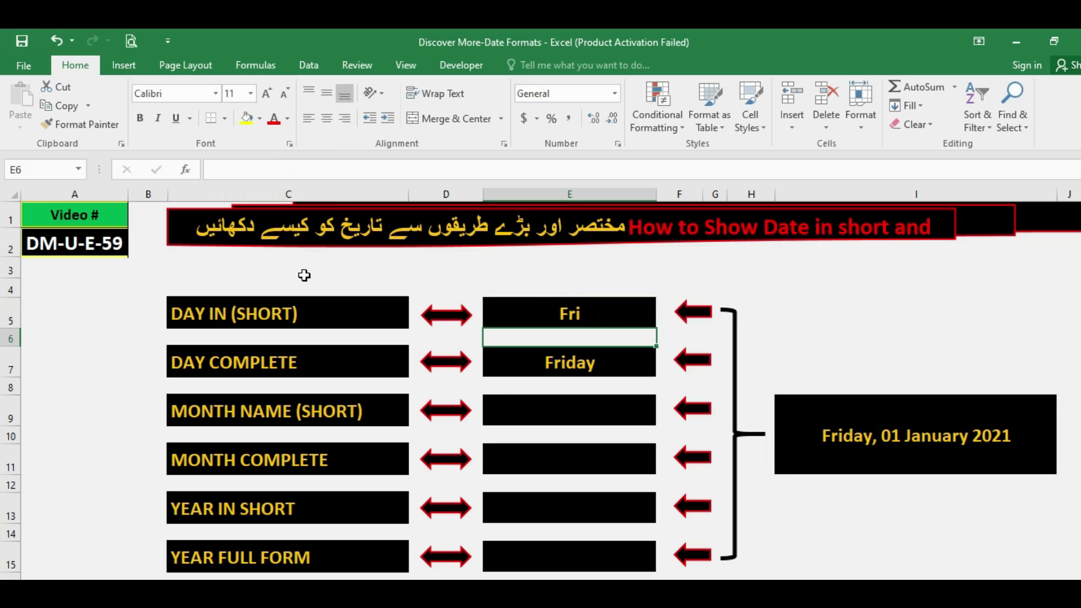
pyautogui.press('Down')
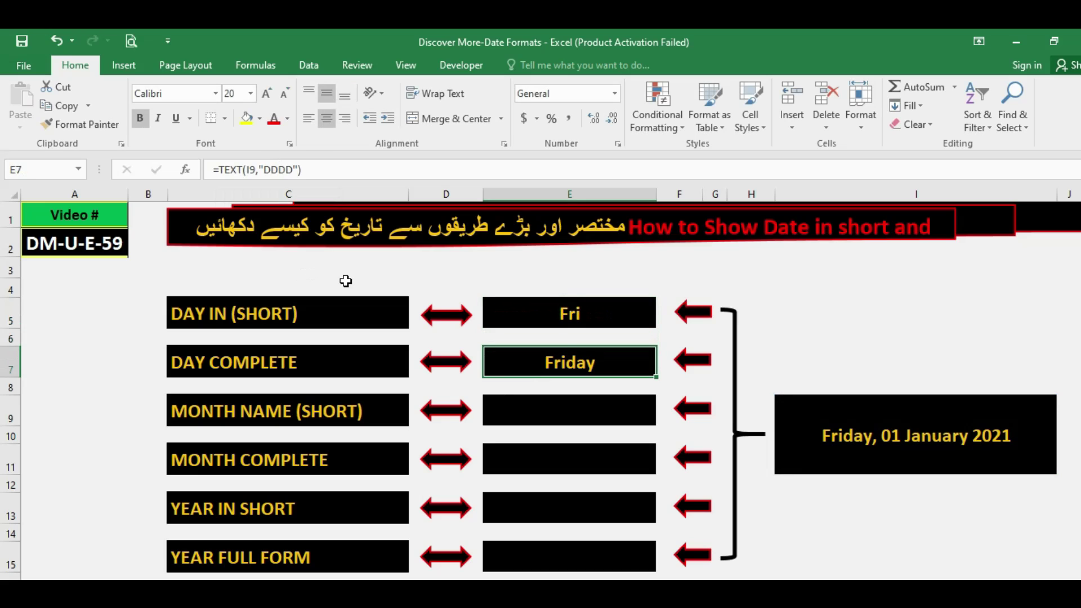
# Enter =TEXT(I9,"MMM") in cell E9, beside the MONTH NAME (SHORT) label, to return the abbreviated month name
pyautogui.click(558, 416)
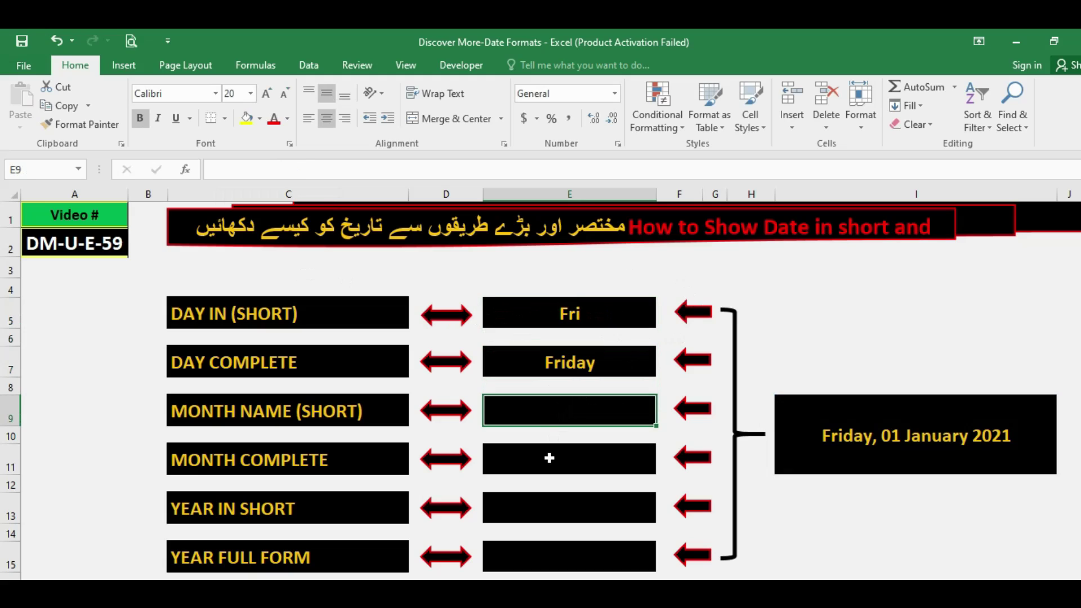
pyautogui.write('=TEXT')
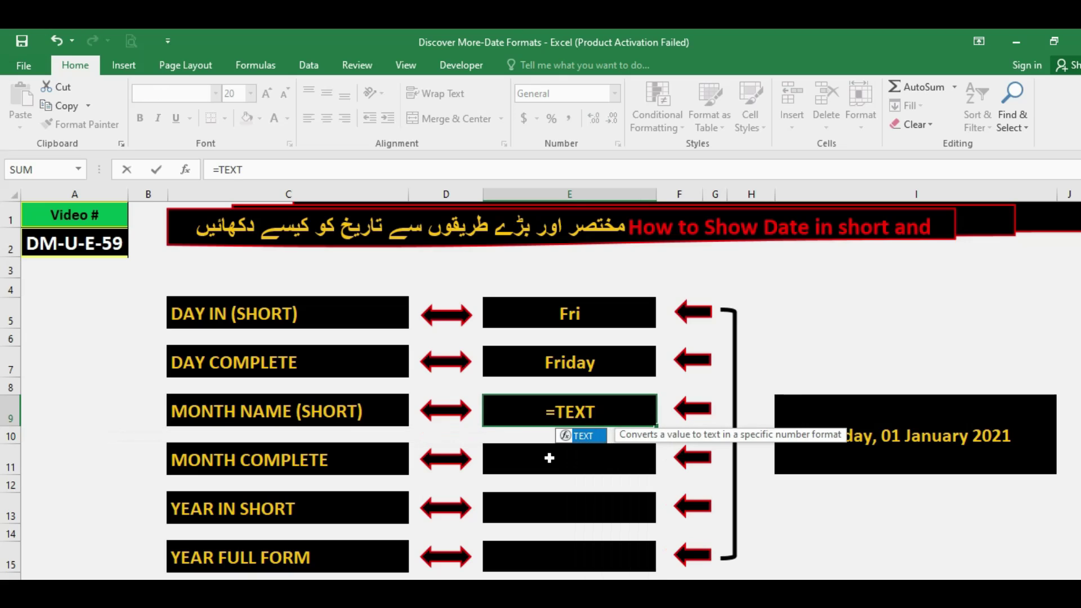
pyautogui.write('(')
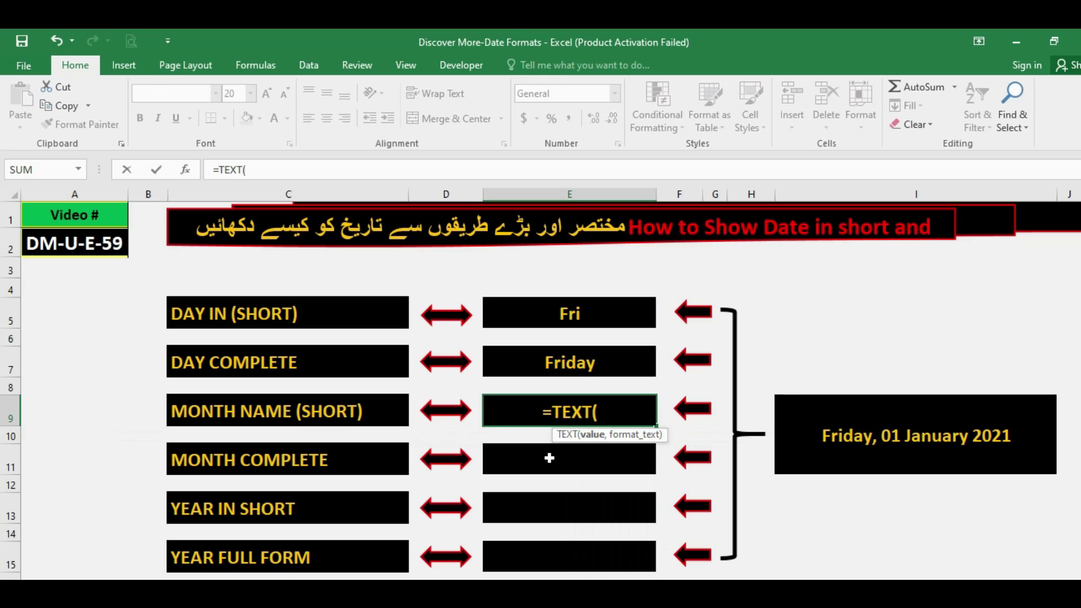
pyautogui.click(870, 438)
pyautogui.write(',')
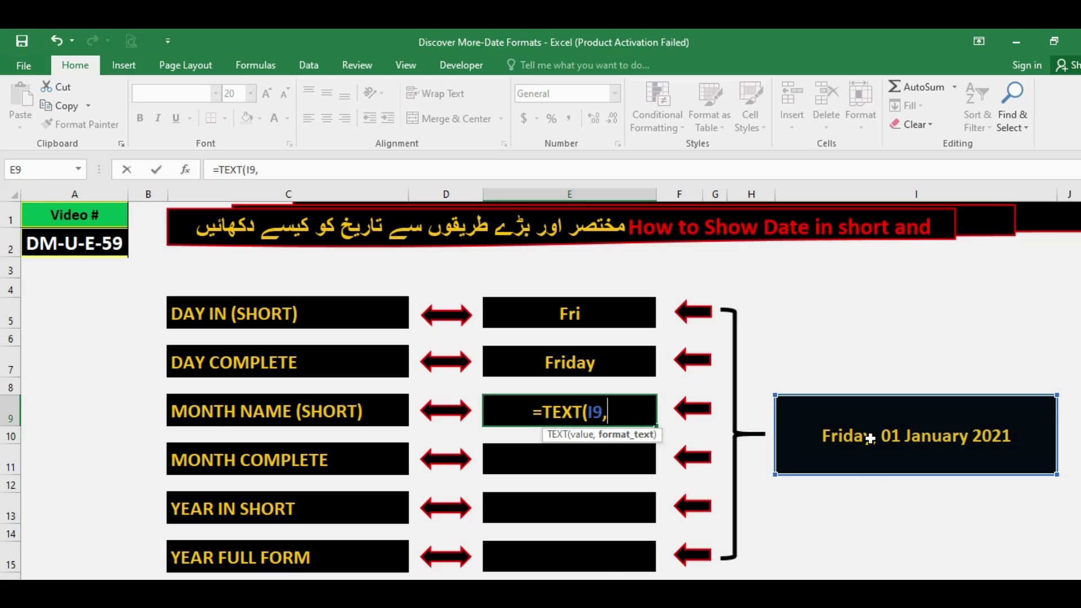
pyautogui.write('"')
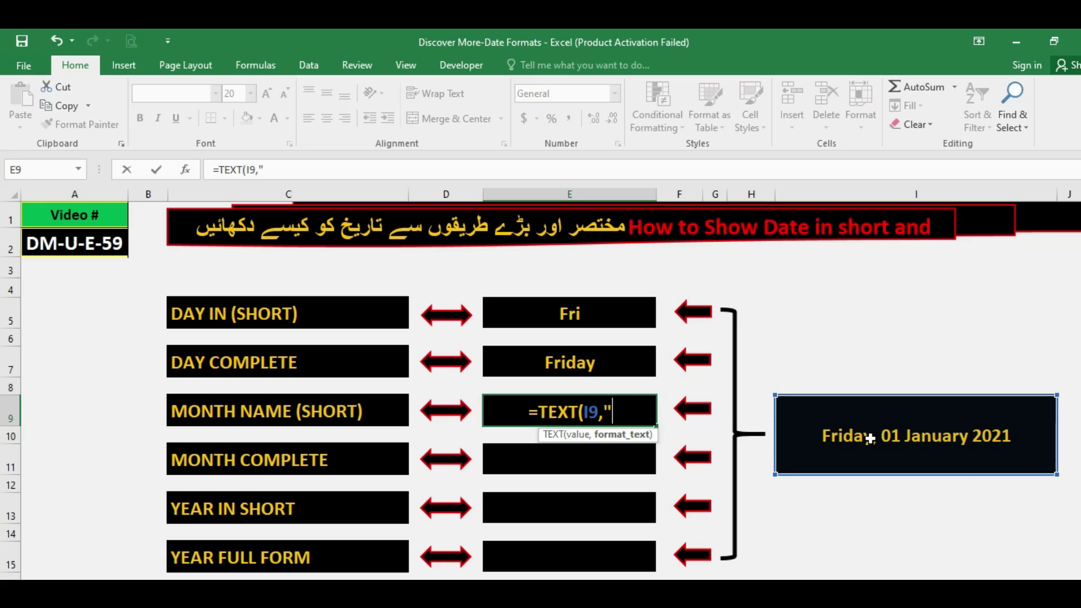
pyautogui.write('mmm')
pyautogui.press('BackSpace')
pyautogui.press('BackSpace')
pyautogui.press('BackSpace')
pyautogui.write('MMM')
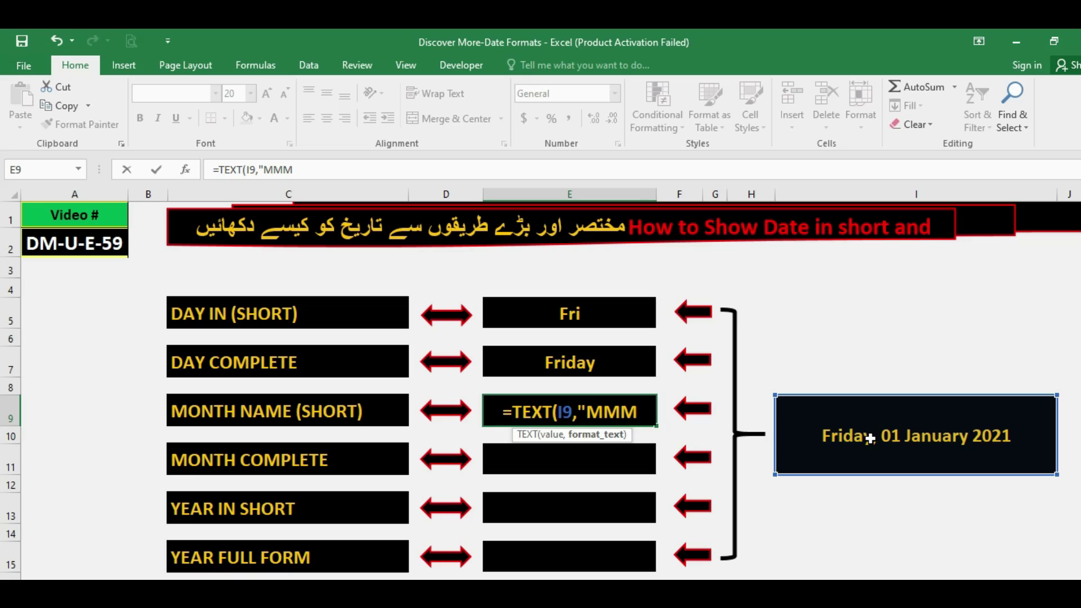
pyautogui.write('")')
pyautogui.hotkey('ctrl', 'Return')
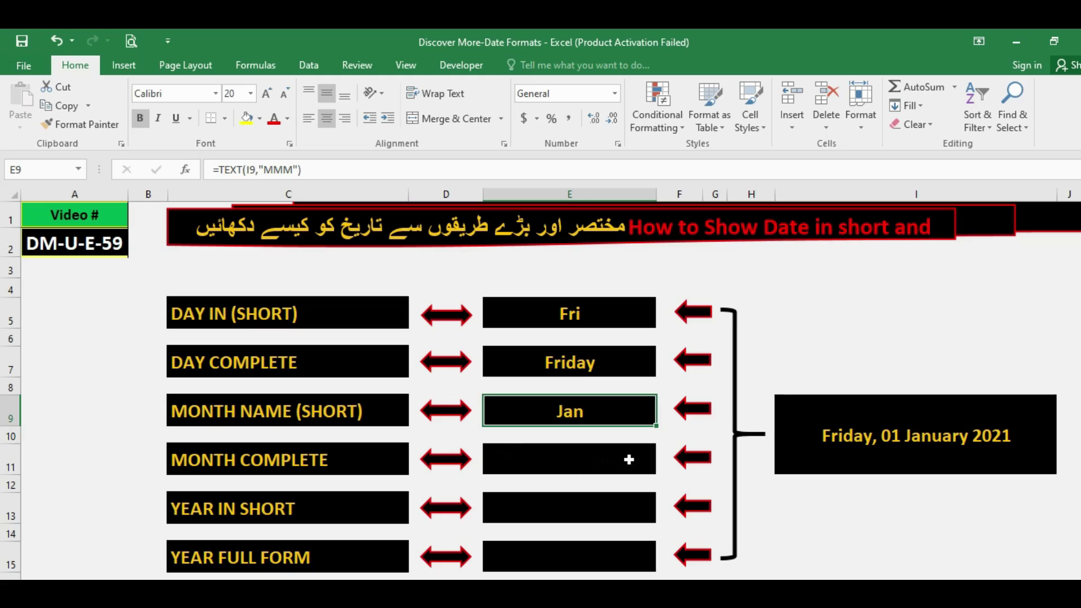
# Enter =TEXT(I9,"MMMM") in cell E11, beside the MONTH COMPLETE label, and compare it with the short month formula
pyautogui.click(554, 459)
pyautogui.write('=')
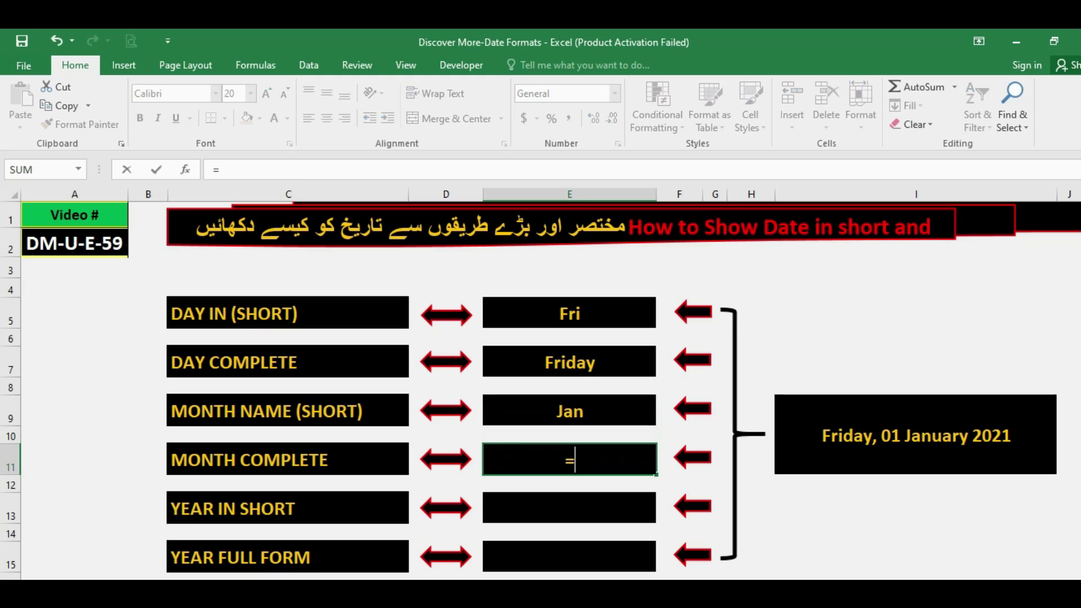
pyautogui.write('TEXT')
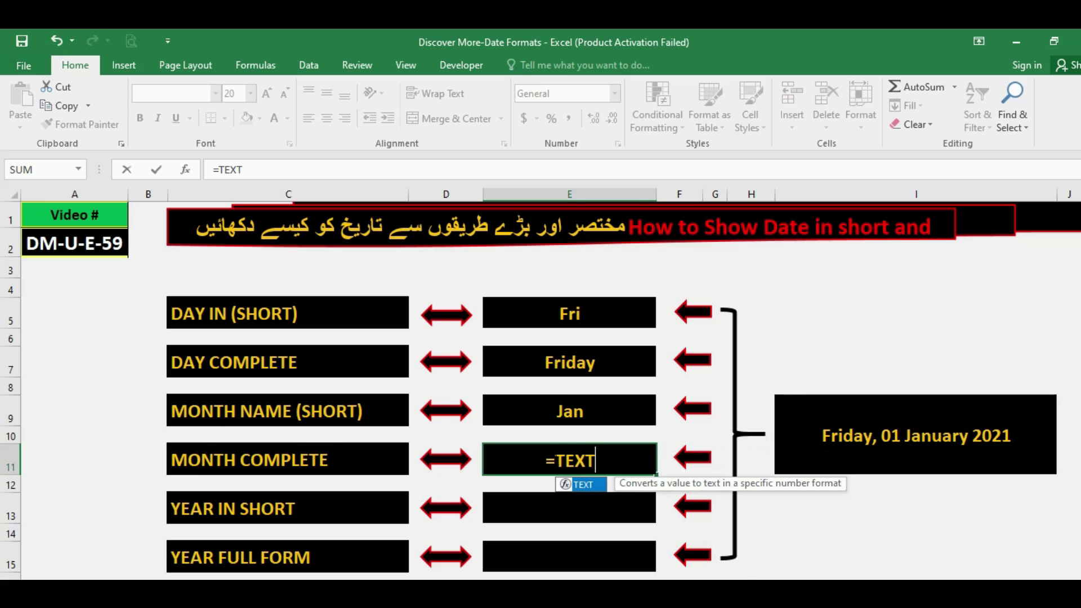
pyautogui.write('(')
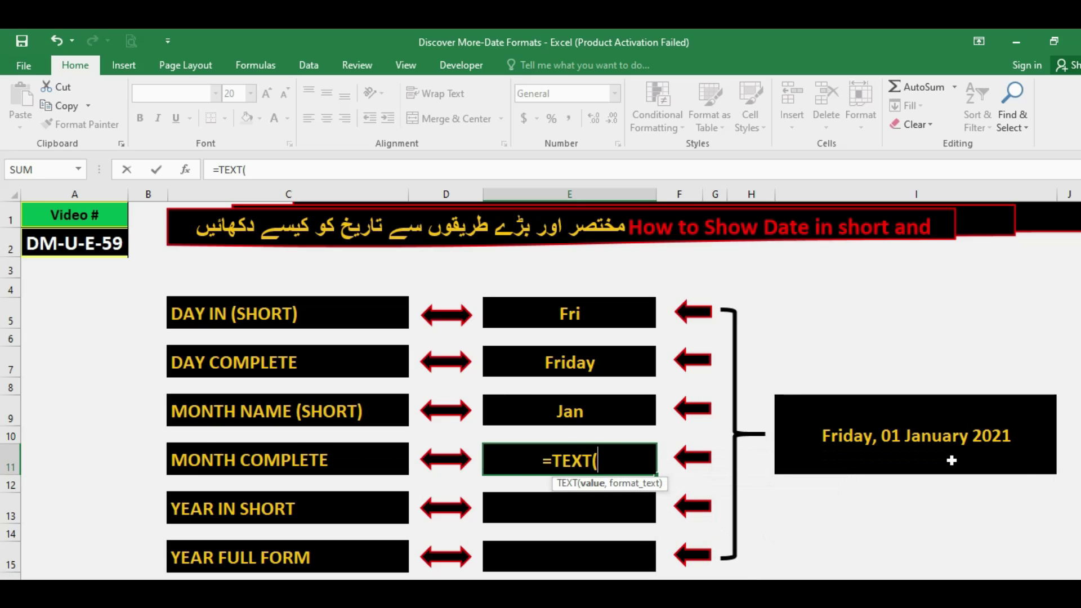
pyautogui.click(899, 443)
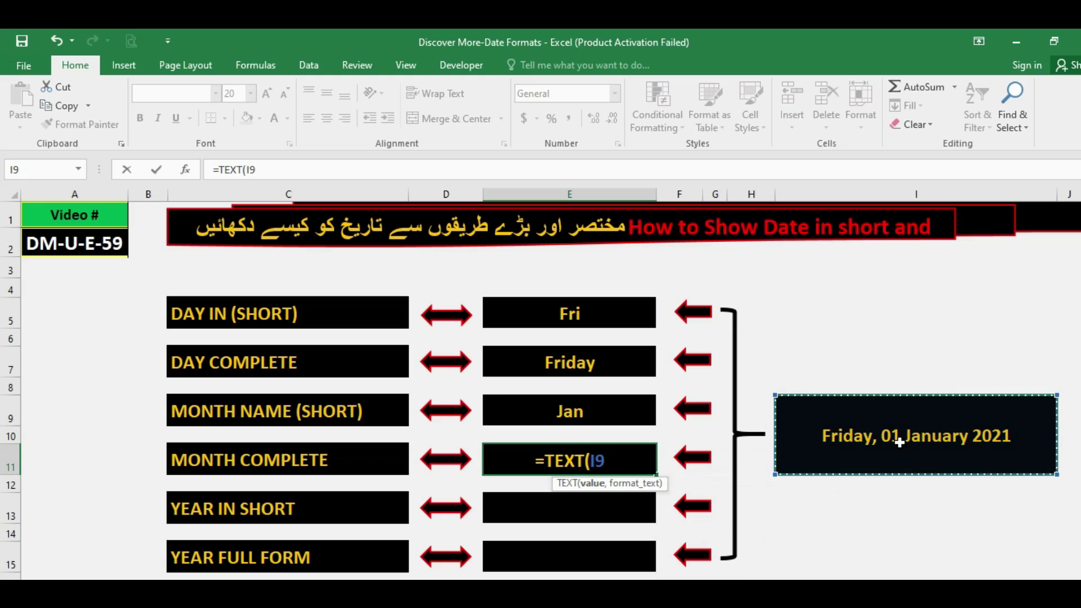
pyautogui.write(',"mmmm')
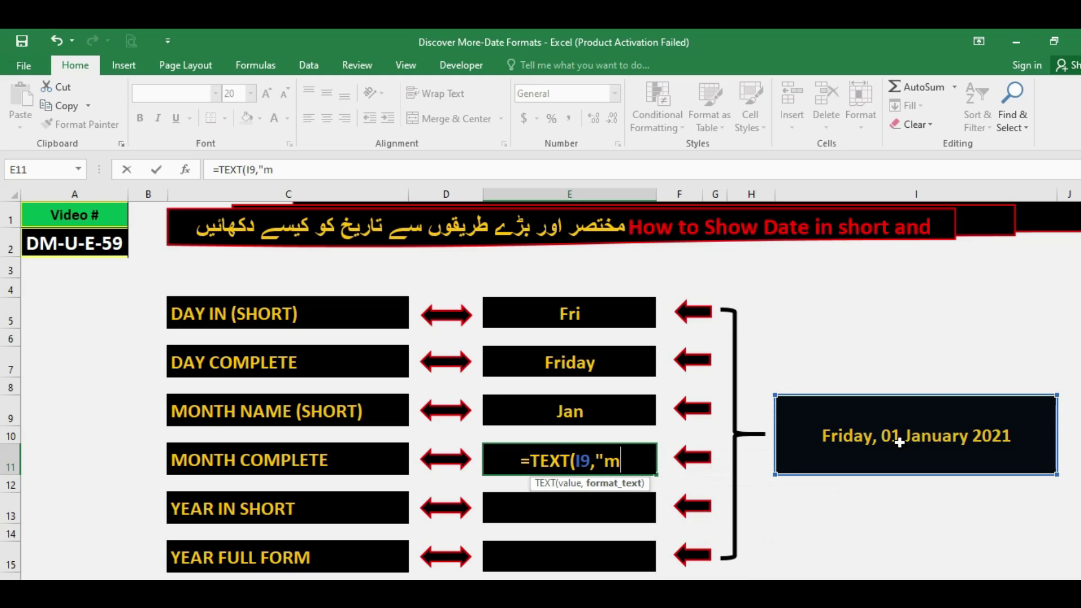
pyautogui.press('BackSpace')
pyautogui.press('BackSpace')
pyautogui.press('BackSpace')
pyautogui.press('BackSpace')
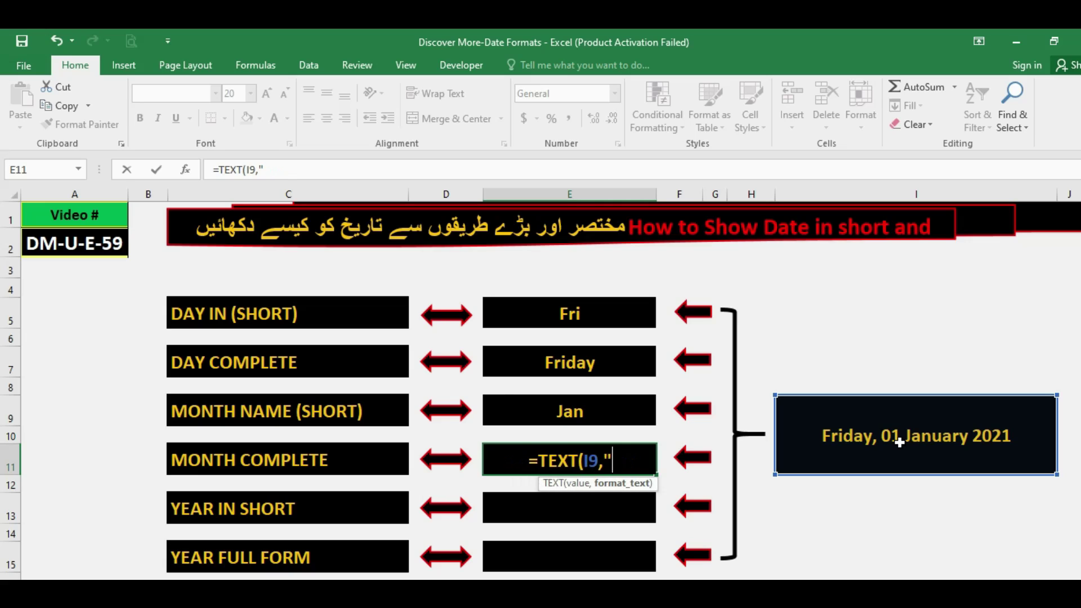
pyautogui.write('MMMM")')
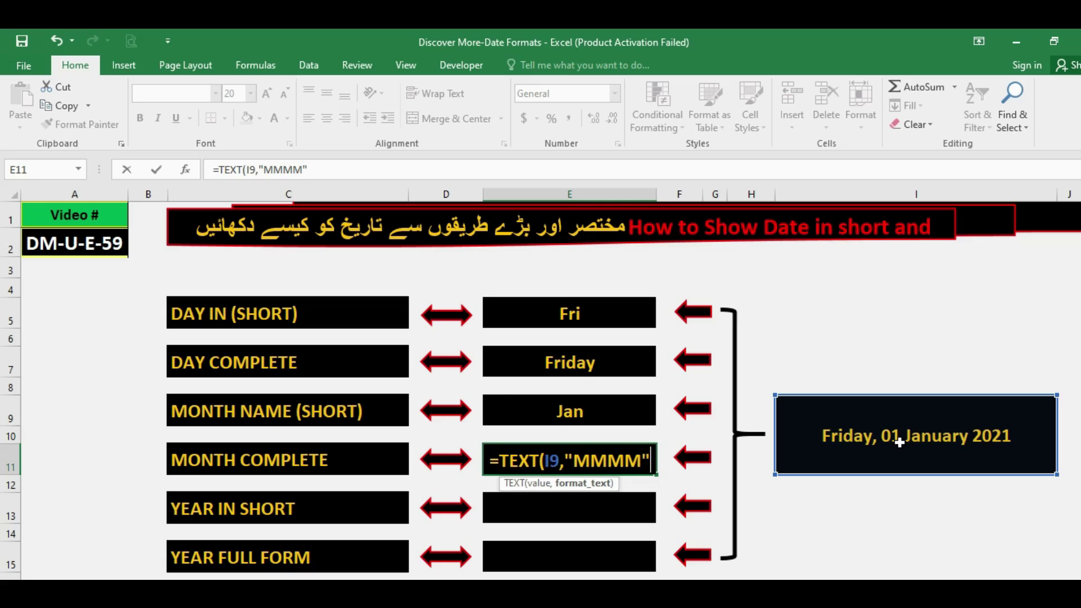
pyautogui.press('Return')
pyautogui.press('Up')
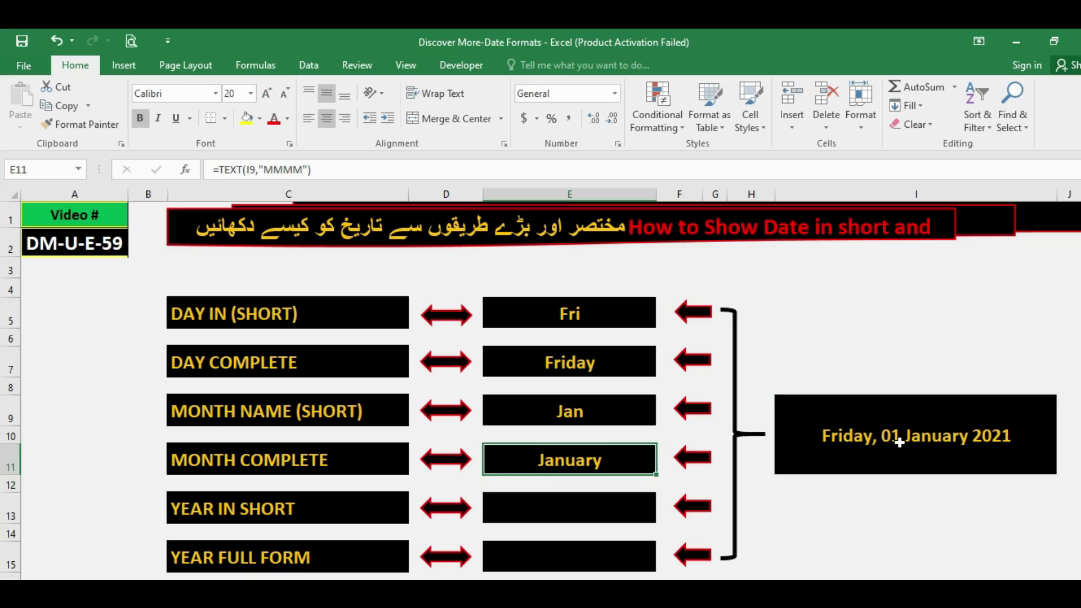
pyautogui.click(588, 415)
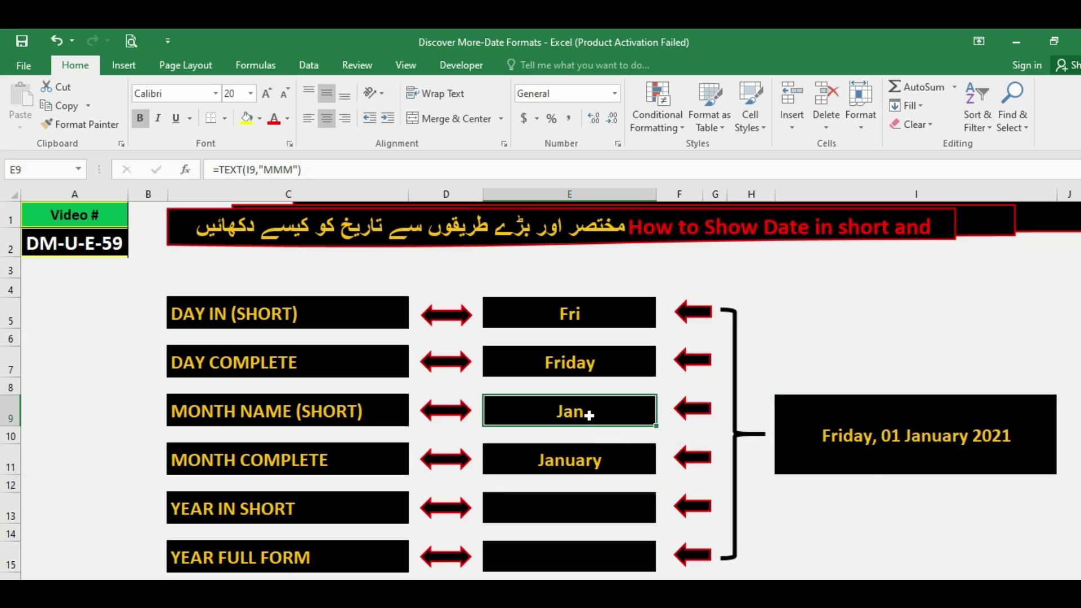
pyautogui.click(585, 463)
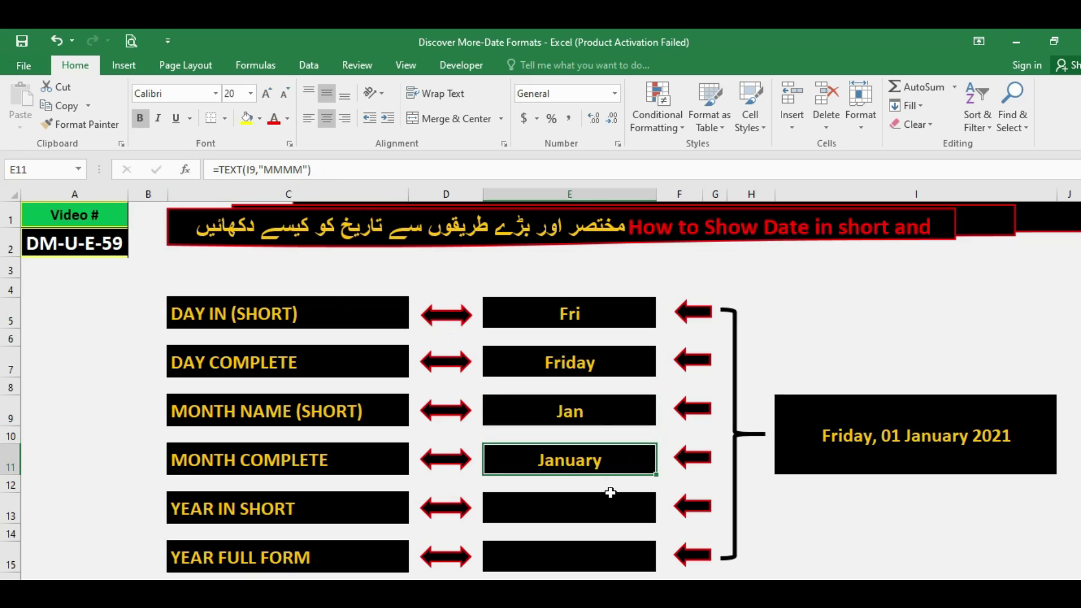
# Enter =TEXT(I9,"YY") in cell E13, beside the YEAR IN SHORT label, to return the two-digit year
pyautogui.click(570, 507)
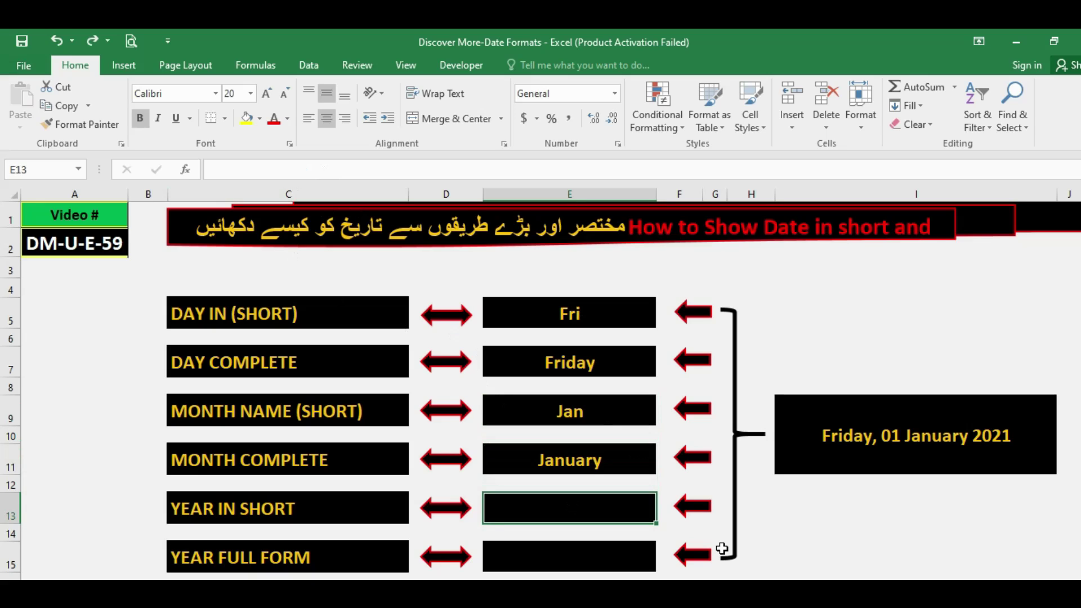
pyautogui.write('=')
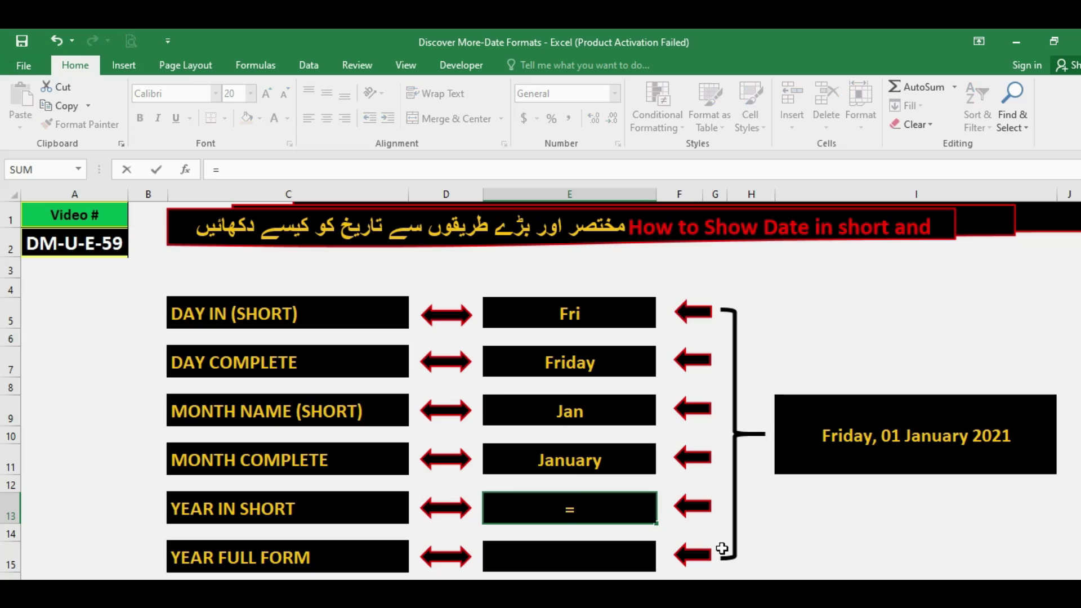
pyautogui.write('TEXT(')
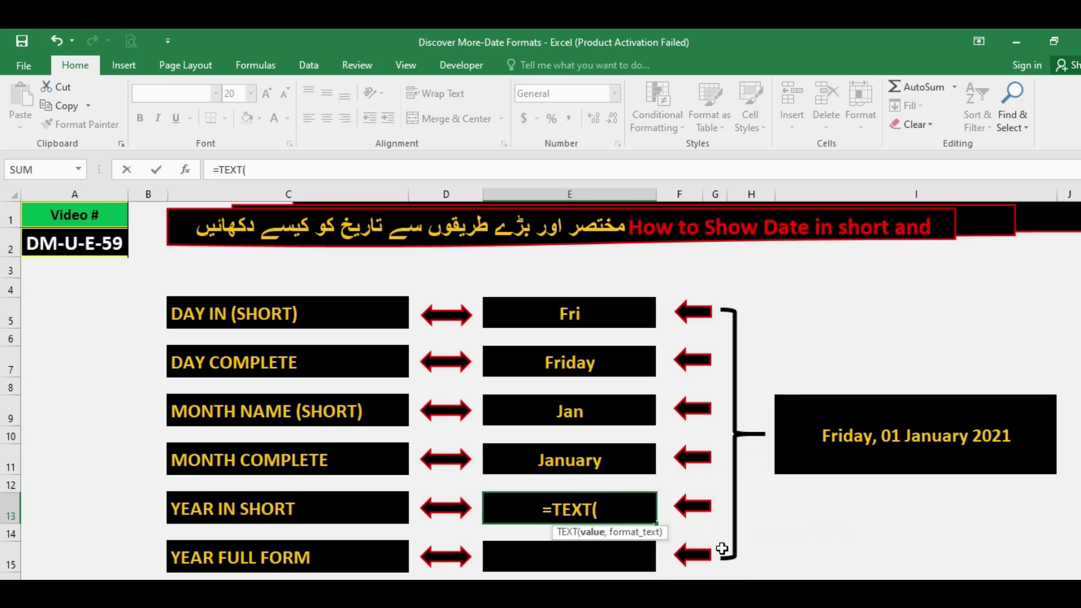
pyautogui.click(852, 429)
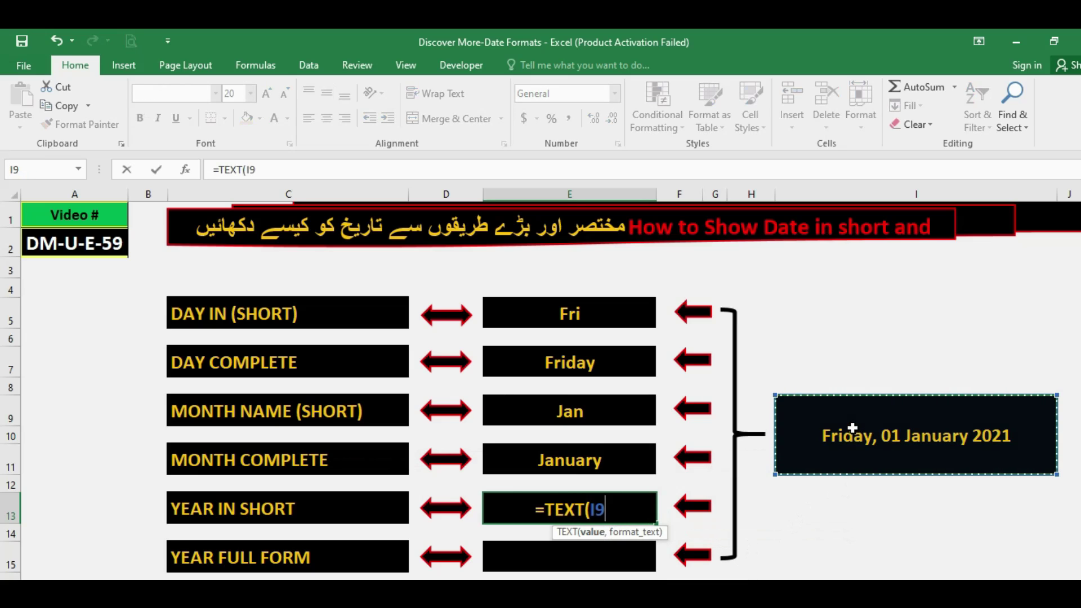
pyautogui.write(',"')
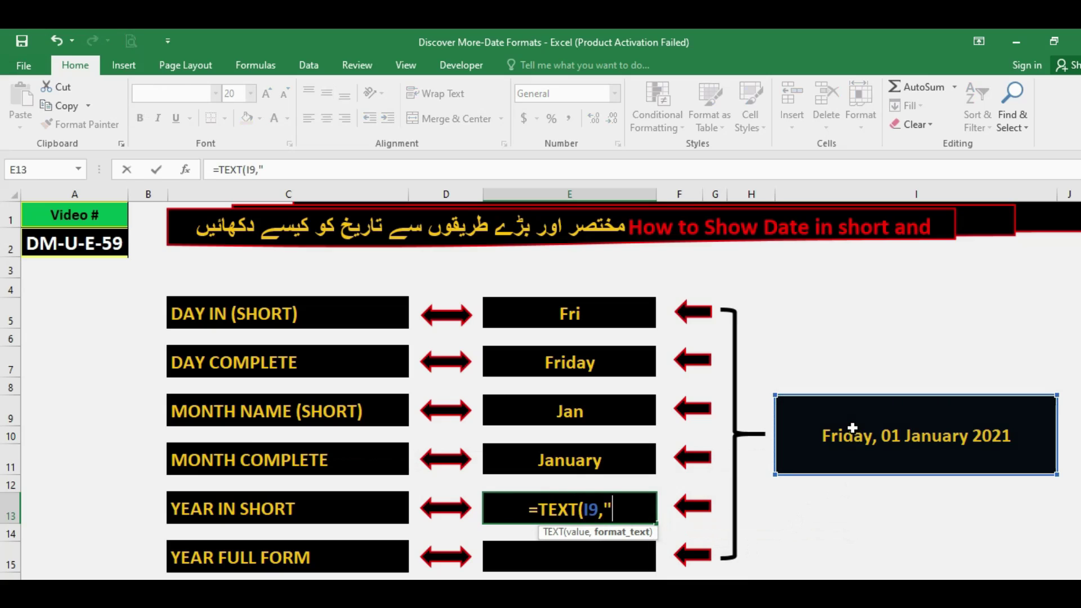
pyautogui.write('YY"')
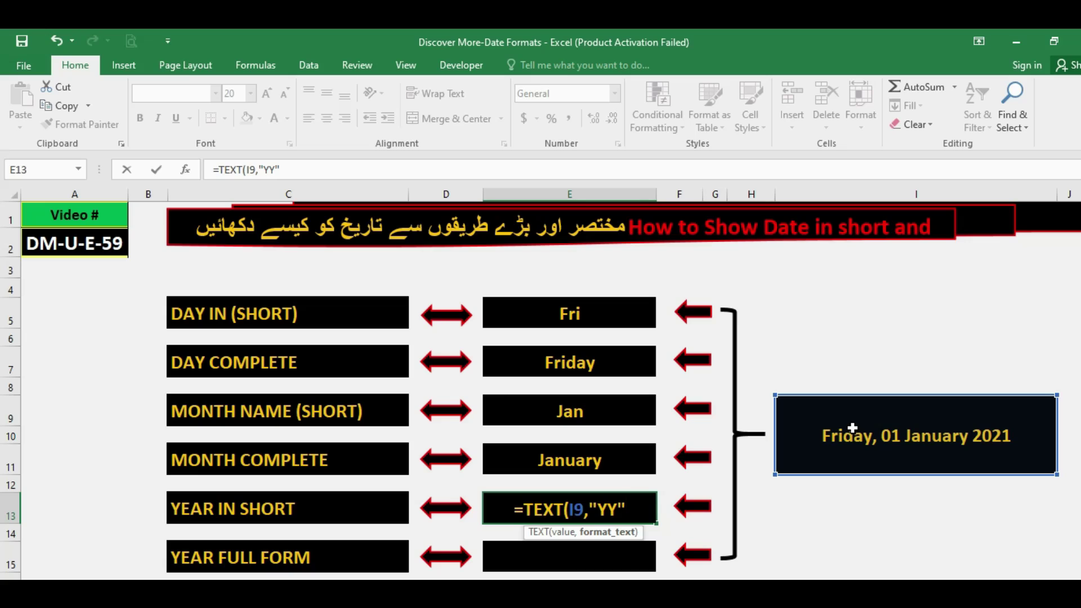
pyautogui.write(')')
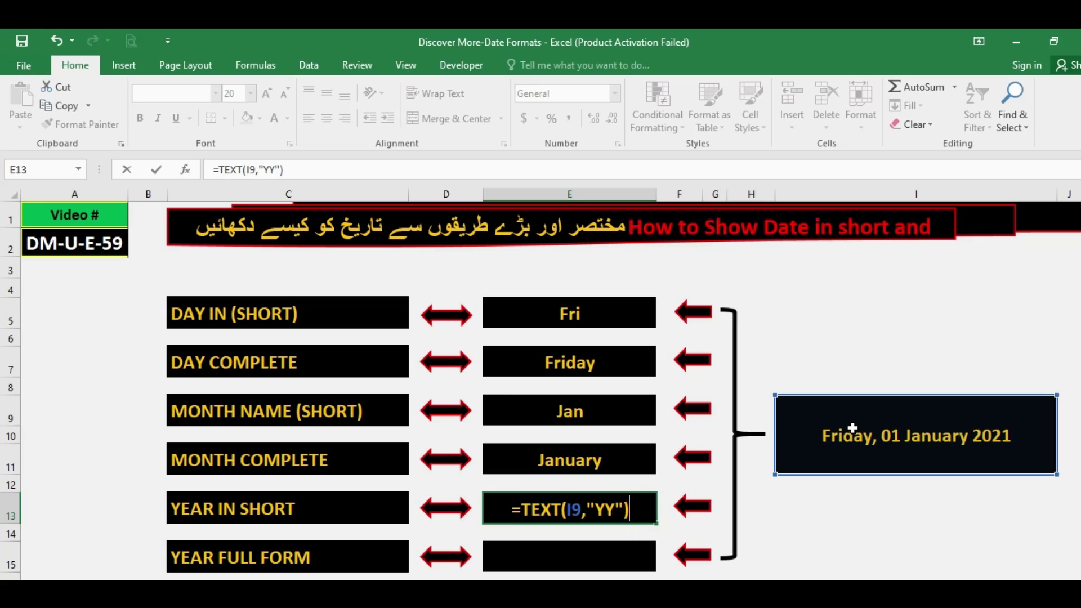
pyautogui.hotkey('ctrl', 'Return')
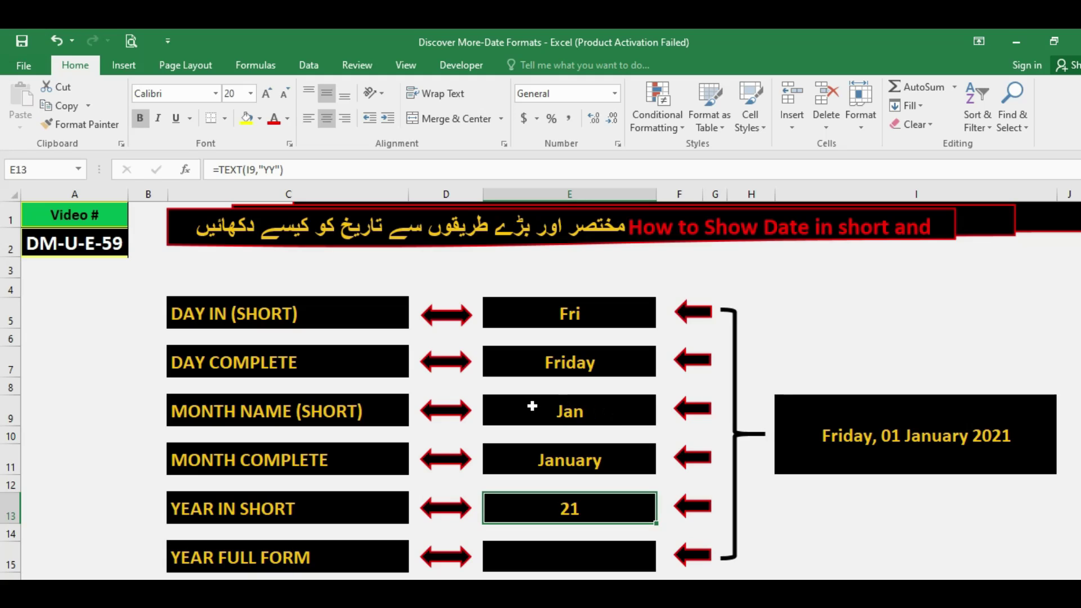
# Enter =TEXT(I9,"YYYY") in cell E15, beside the YEAR FULL FORM label, to return the four-digit year
pyautogui.click(568, 559)
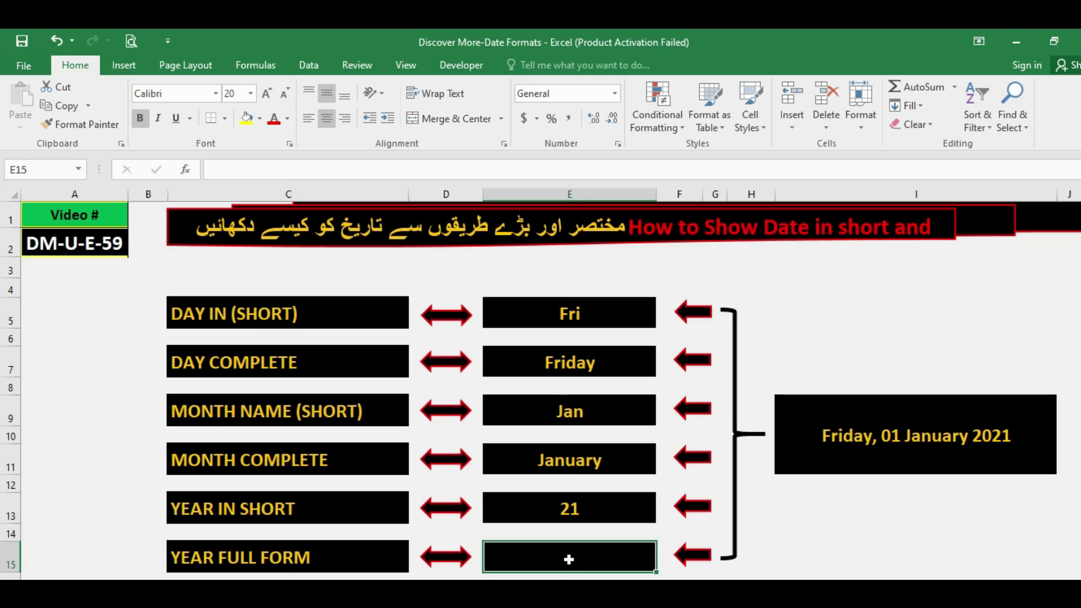
pyautogui.doubleClick(569, 559)
pyautogui.write('=T')
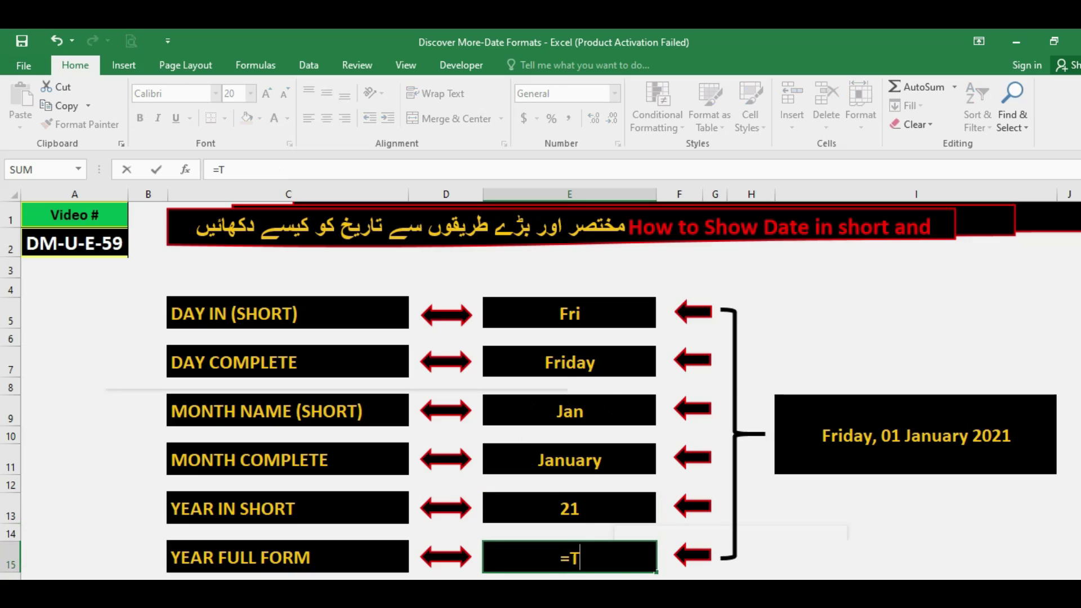
pyautogui.write('EXT(')
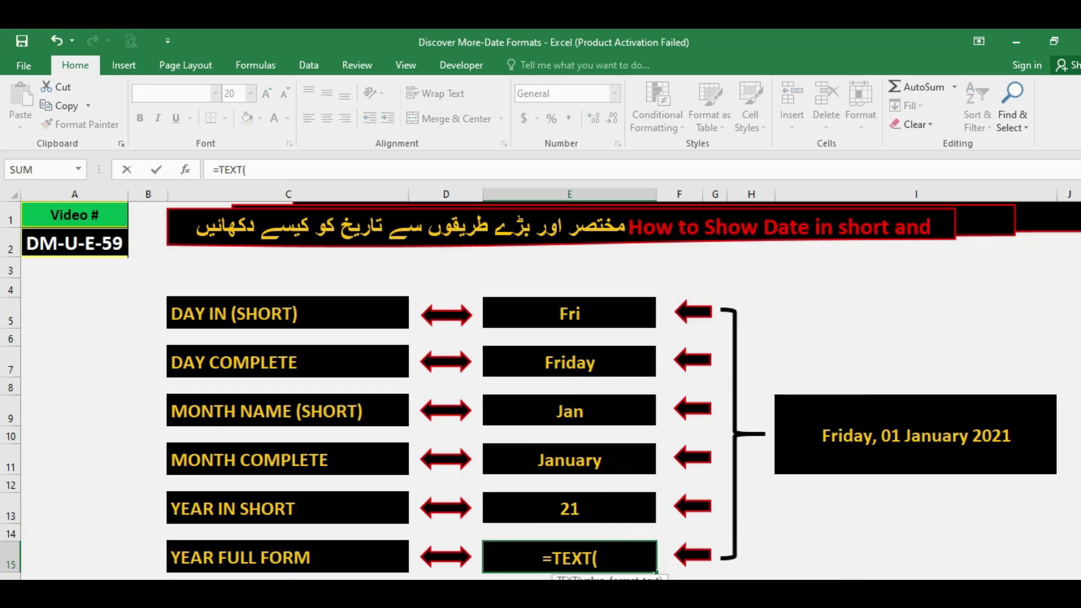
pyautogui.click(827, 436)
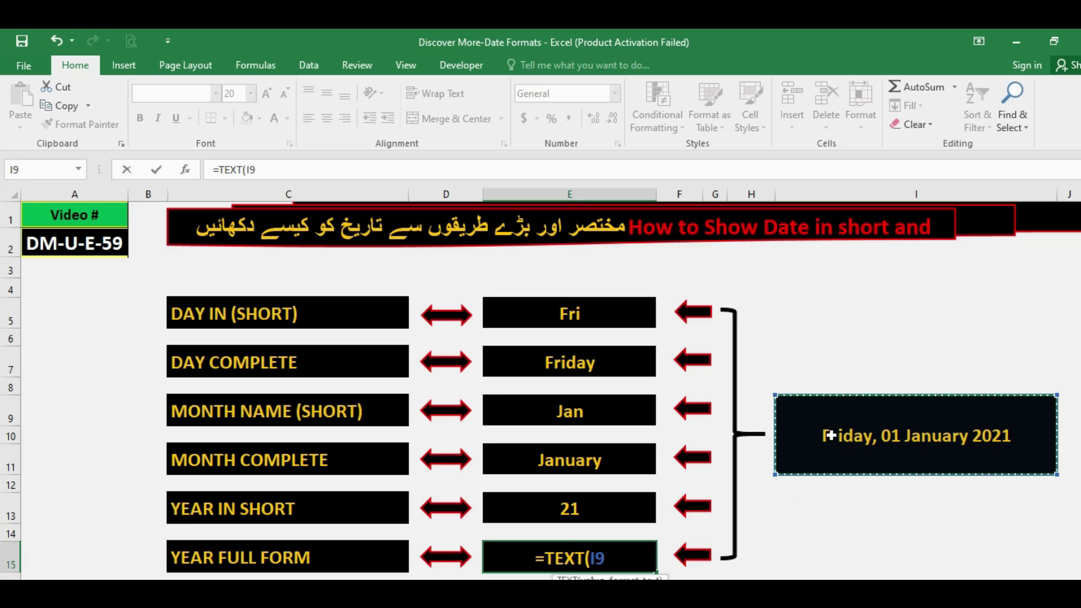
pyautogui.write(',"Y')
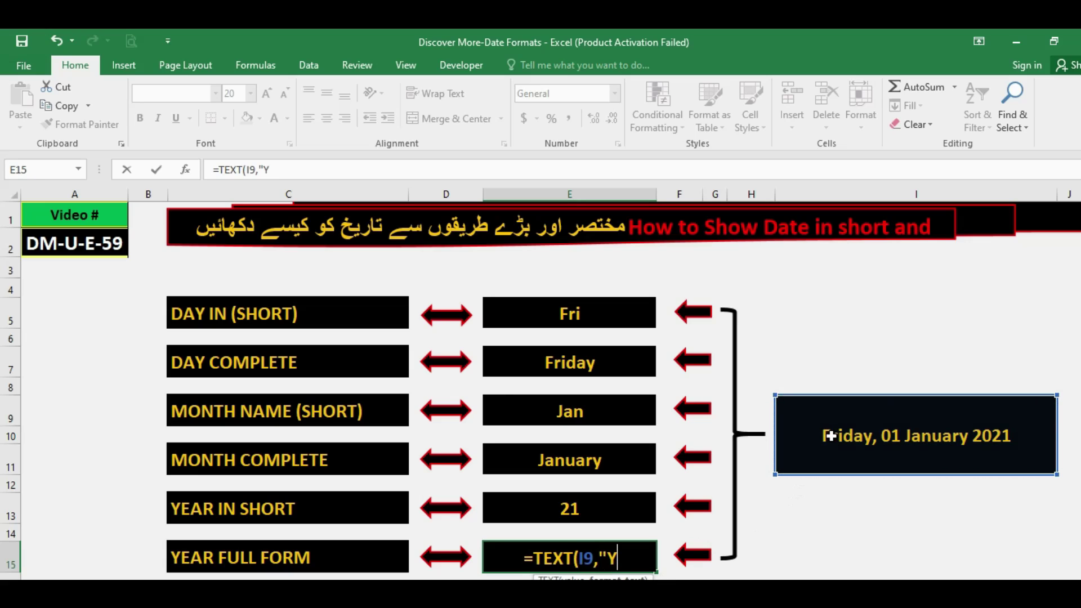
pyautogui.write('YYY"')
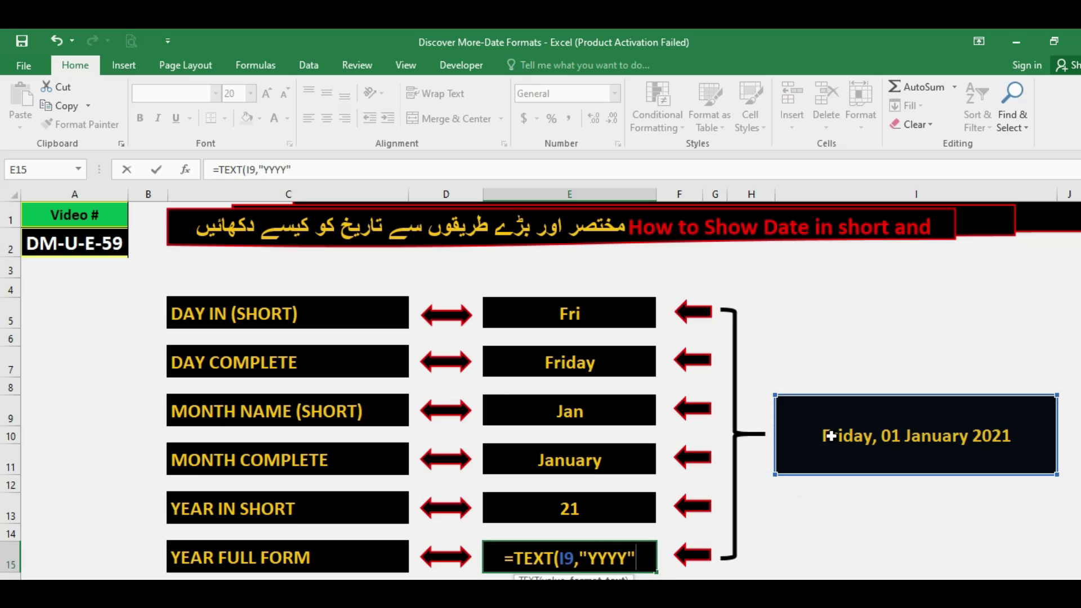
pyautogui.write(')')
pyautogui.press('Return')
pyautogui.press('Up')
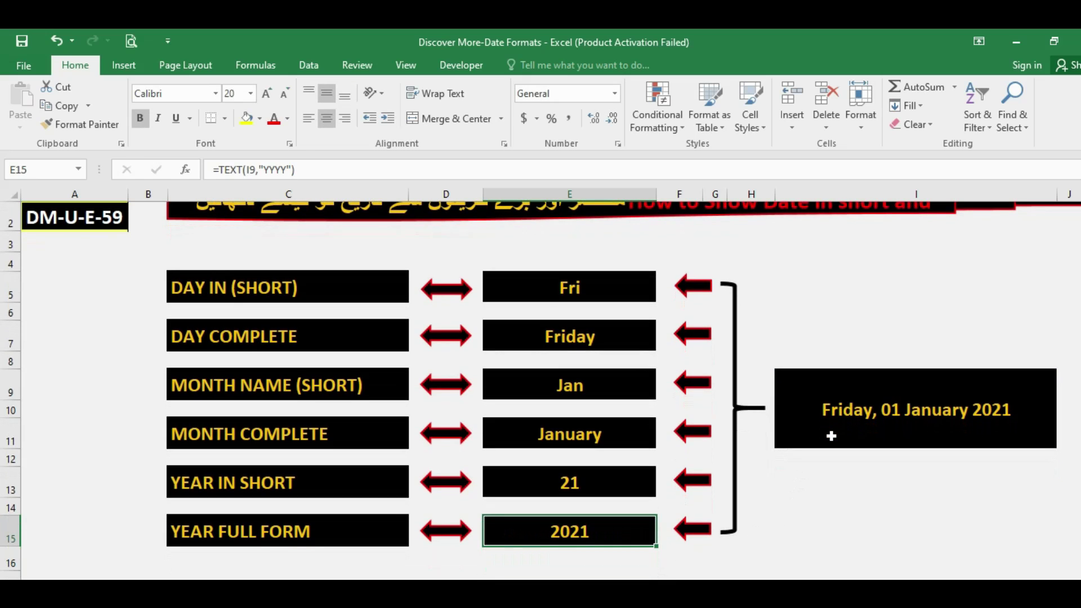
# Compare the short day formula in E5 with the complete day formula in E7
pyautogui.scroll(1, 620, 360)
pyautogui.click(573, 318)
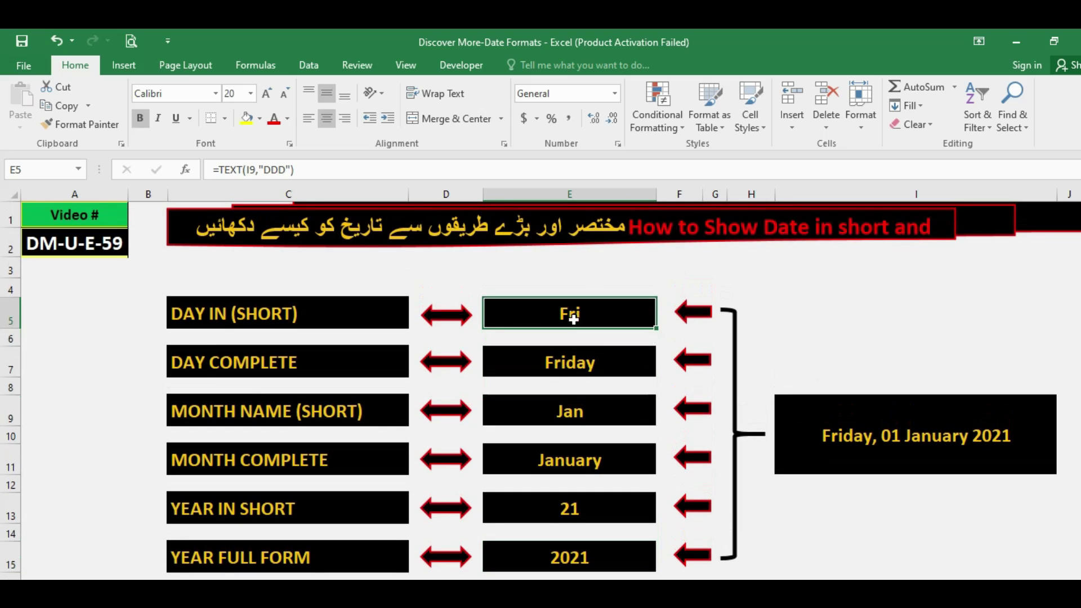
pyautogui.click(575, 370)
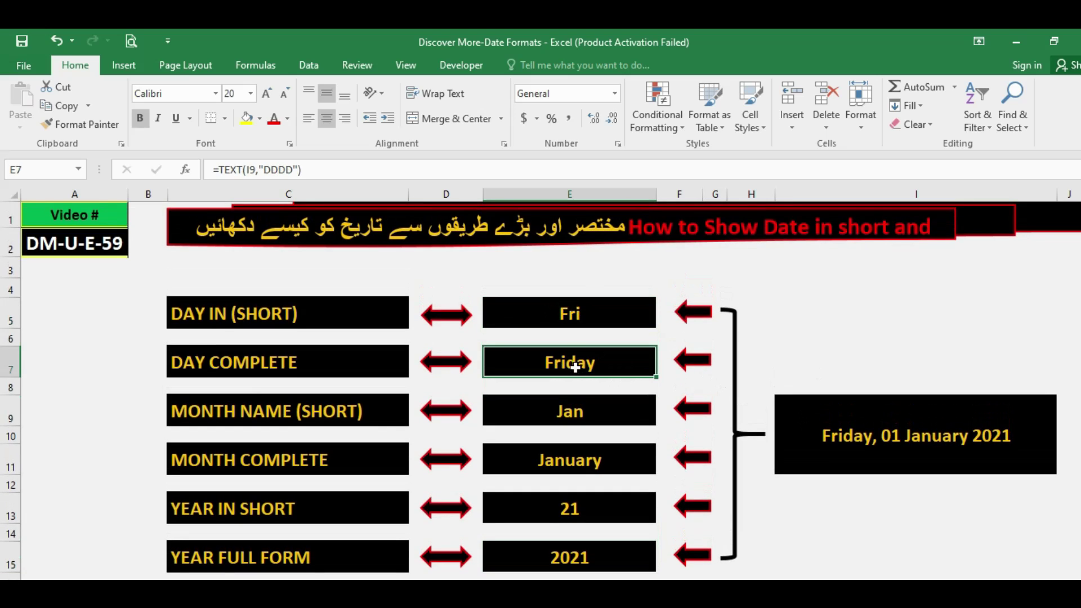
# Try the format code "DD" in the E5 formula, and undo the change
pyautogui.click(563, 313)
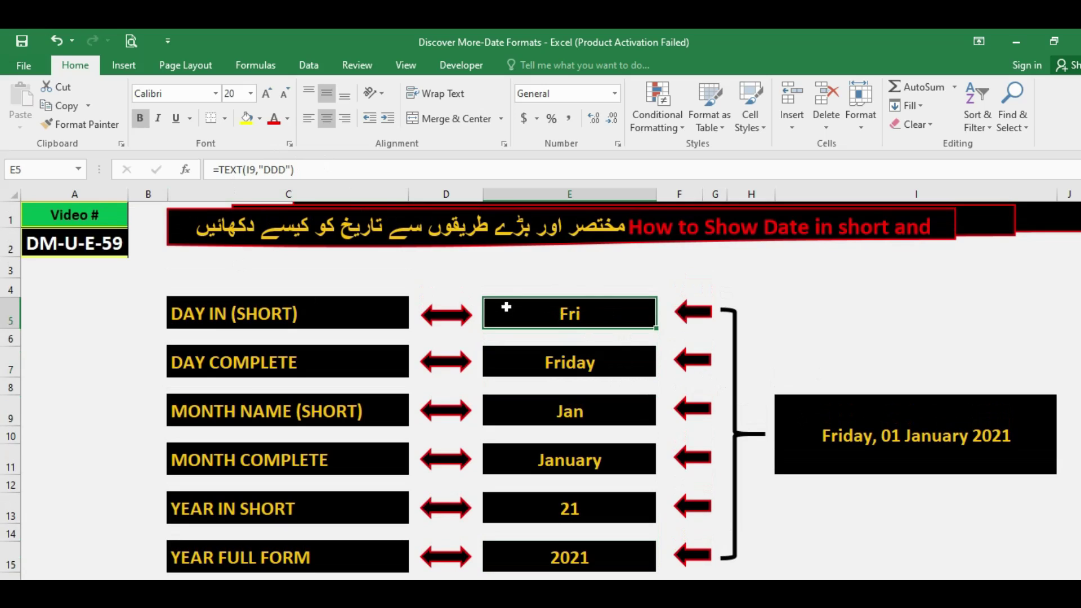
pyautogui.click(272, 170)
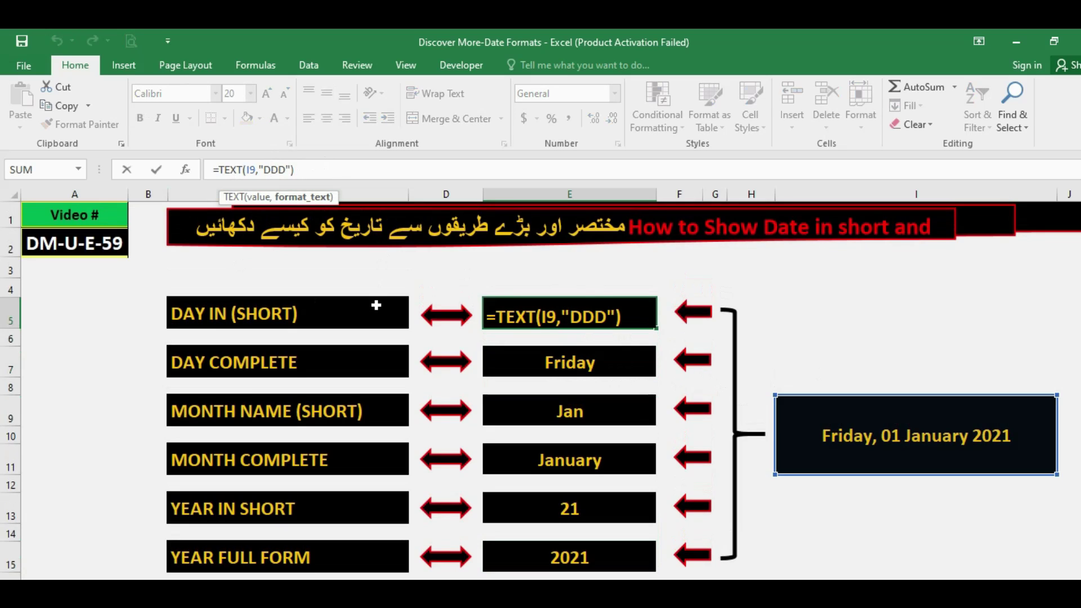
pyautogui.press('BackSpace')
pyautogui.press('Return')
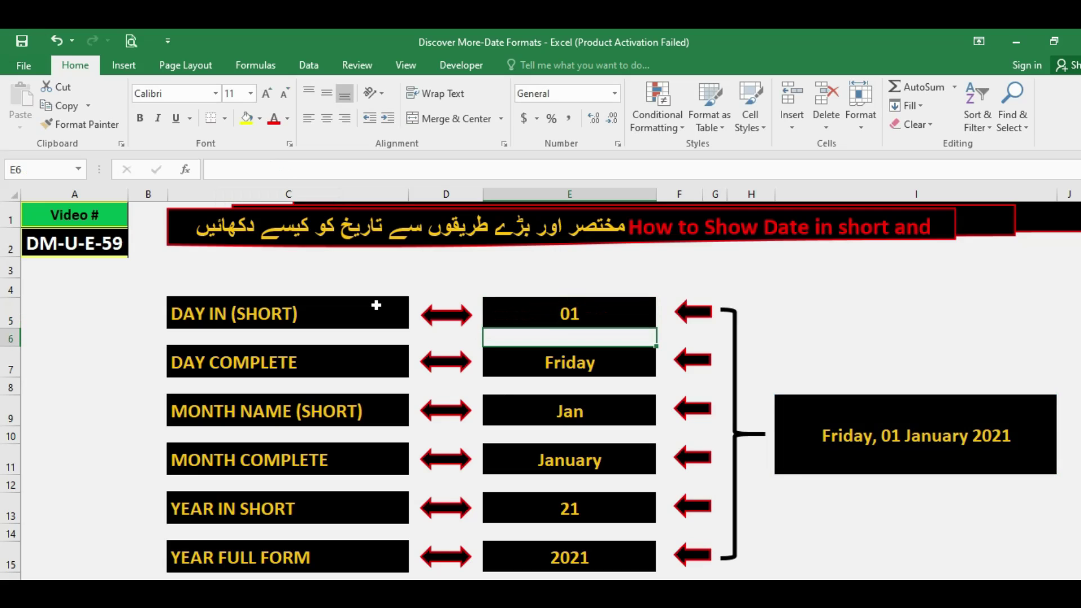
pyautogui.press('Up')
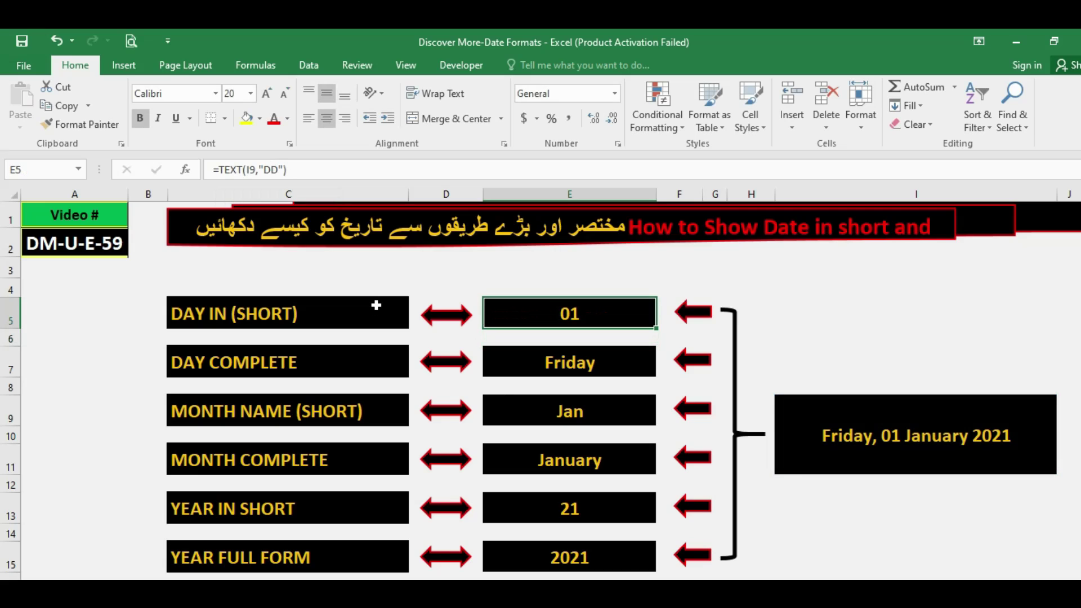
pyautogui.hotkey('ctrl', 'z')
# Review the short and full day, month and year TEXT formulas in column E, comparing their format codes
pyautogui.click(565, 365)
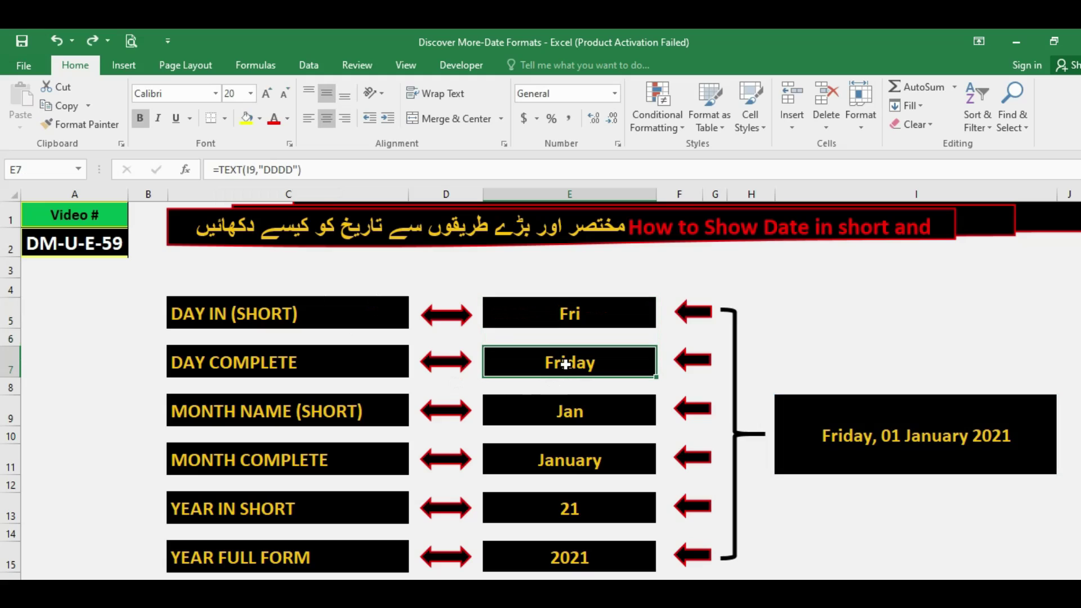
pyautogui.click(580, 415)
pyautogui.click(598, 456)
pyautogui.click(589, 413)
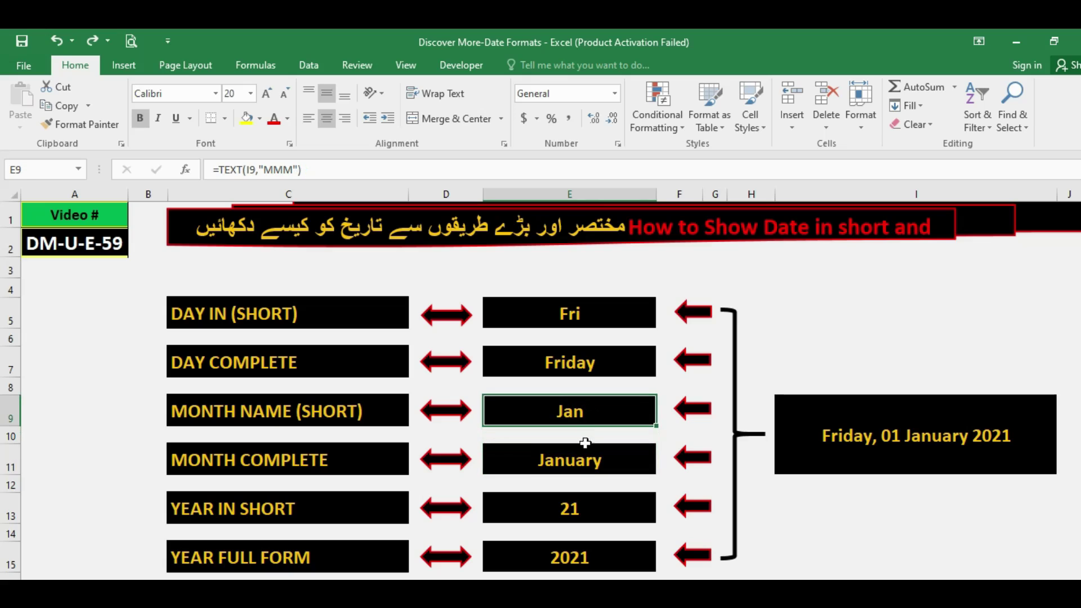
pyautogui.click(585, 444)
pyautogui.click(609, 518)
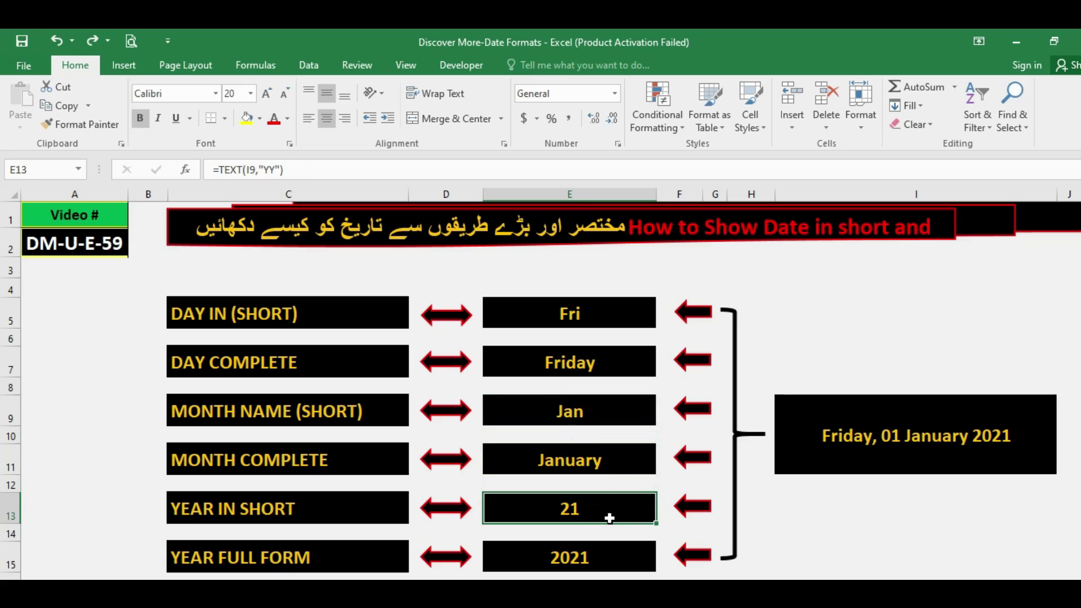
pyautogui.click(589, 553)
pyautogui.click(590, 505)
pyautogui.click(580, 554)
pyautogui.click(558, 317)
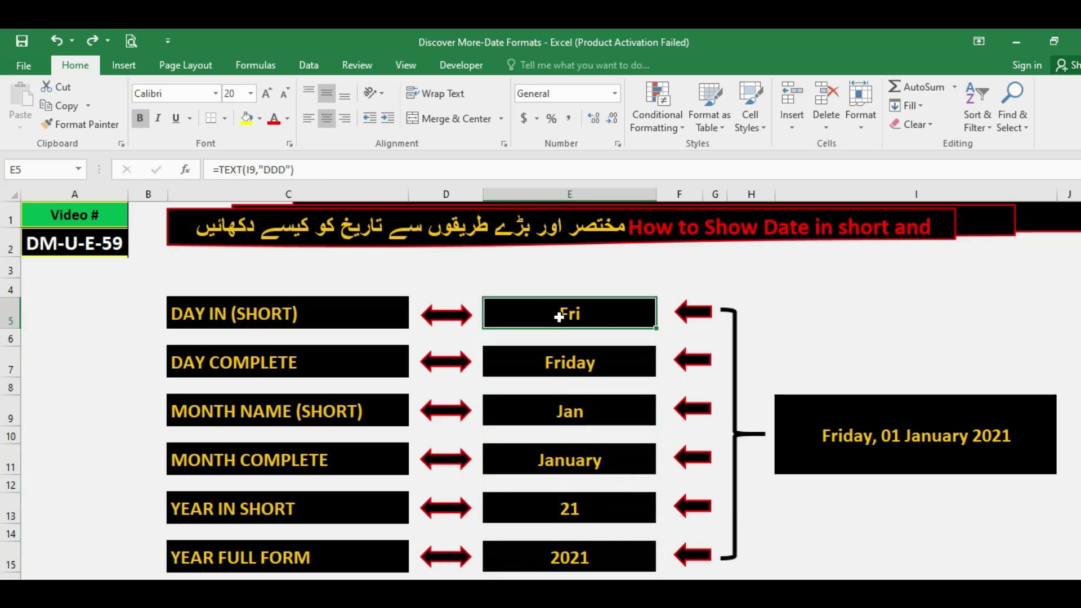
# Examine the source date in I9 against the TEXT formulas for the day and month in E5, E9 and E11
pyautogui.click(839, 417)
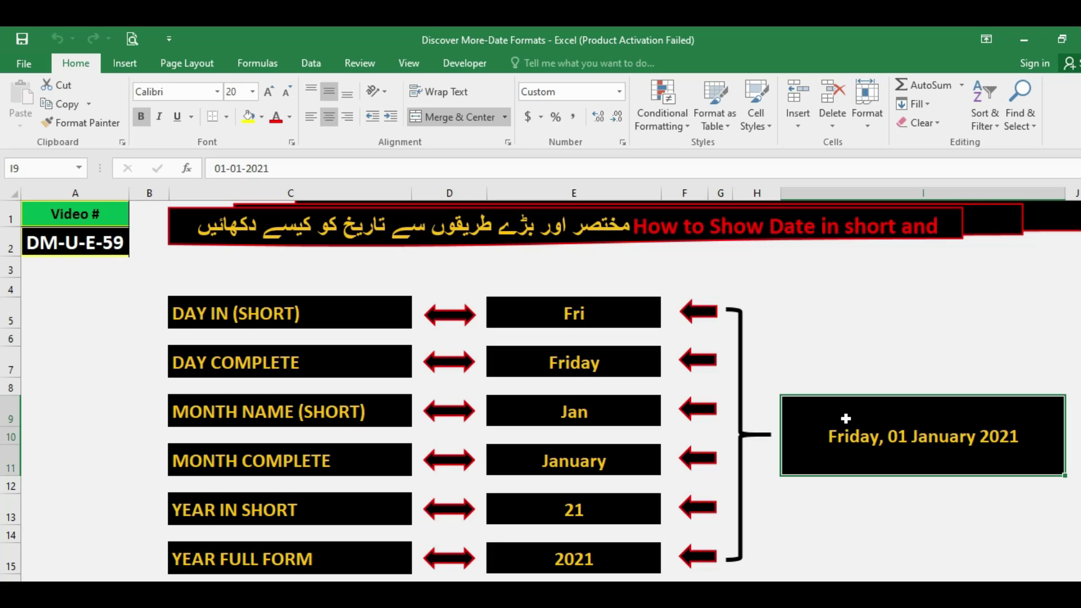
pyautogui.rightClick(813, 415)
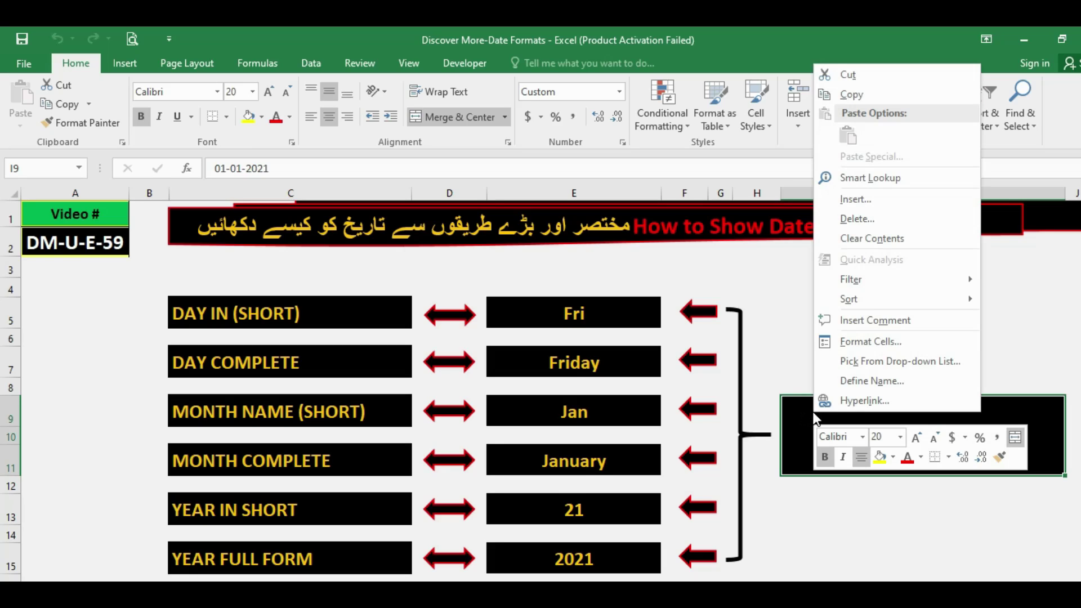
pyautogui.click(710, 376)
pyautogui.click(543, 316)
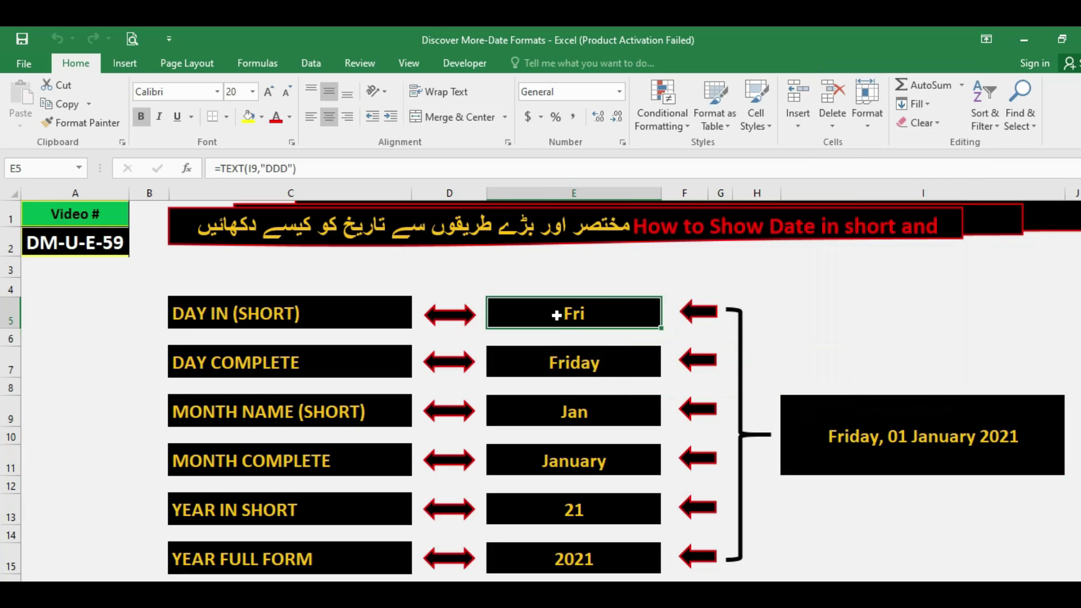
pyautogui.click(862, 434)
pyautogui.click(551, 304)
pyautogui.click(915, 429)
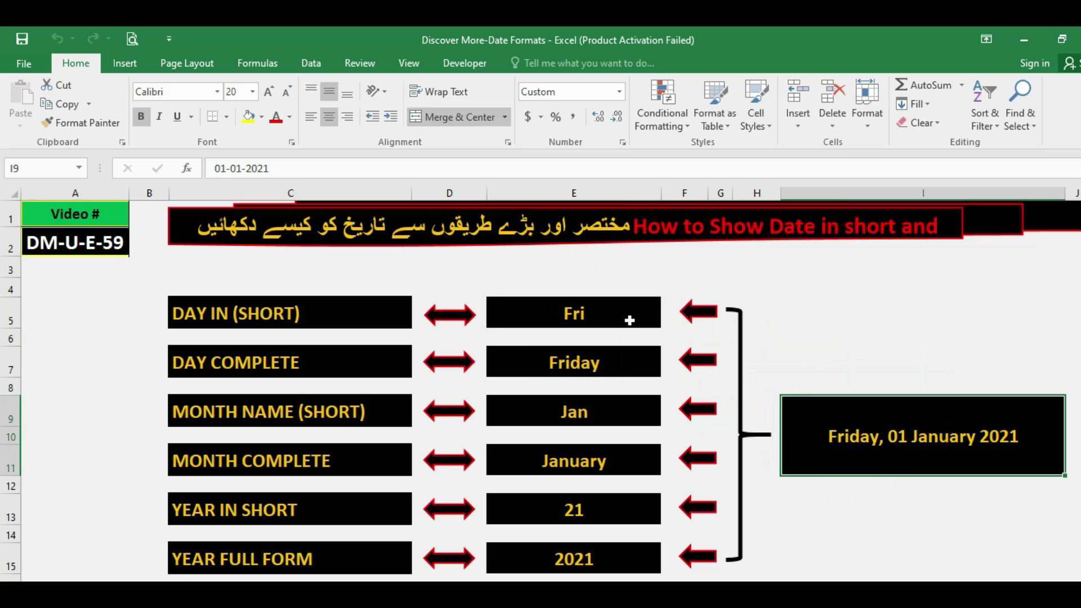
pyautogui.click(613, 315)
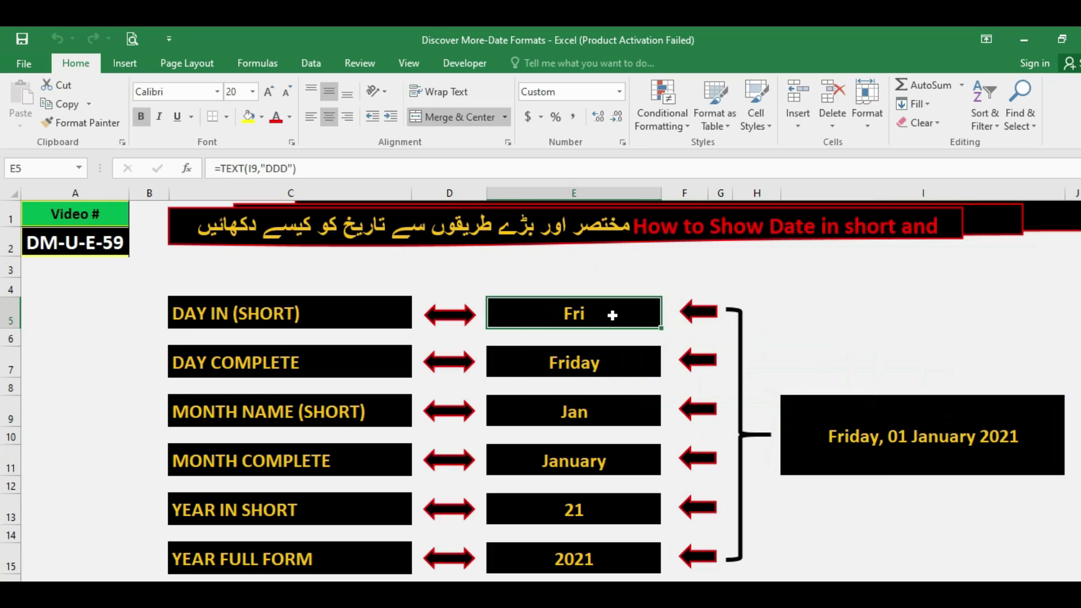
pyautogui.click(571, 417)
pyautogui.click(607, 463)
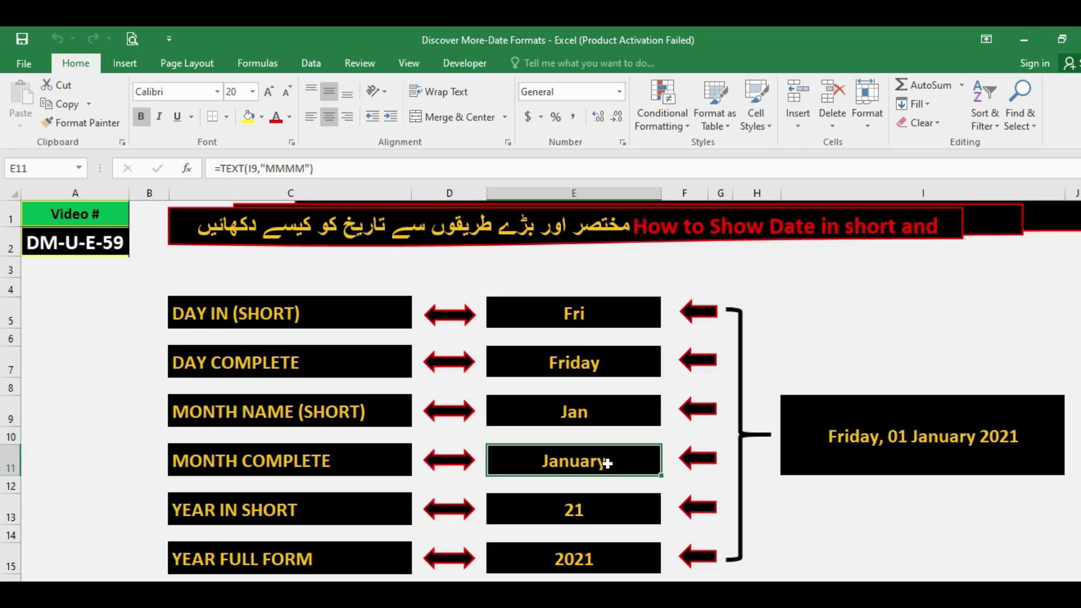
pyautogui.click(573, 316)
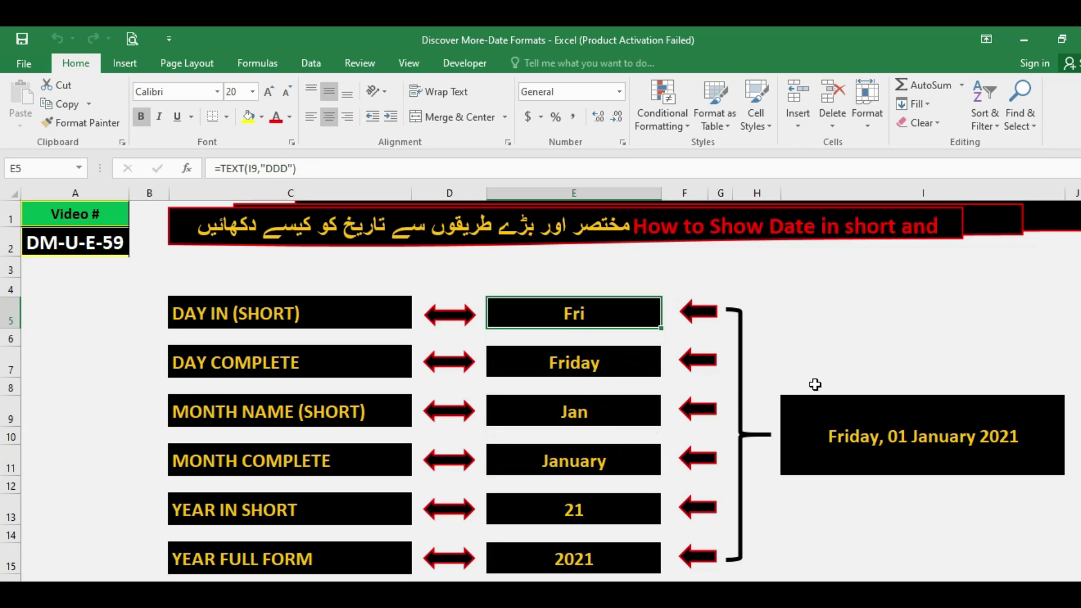
pyautogui.click(857, 423)
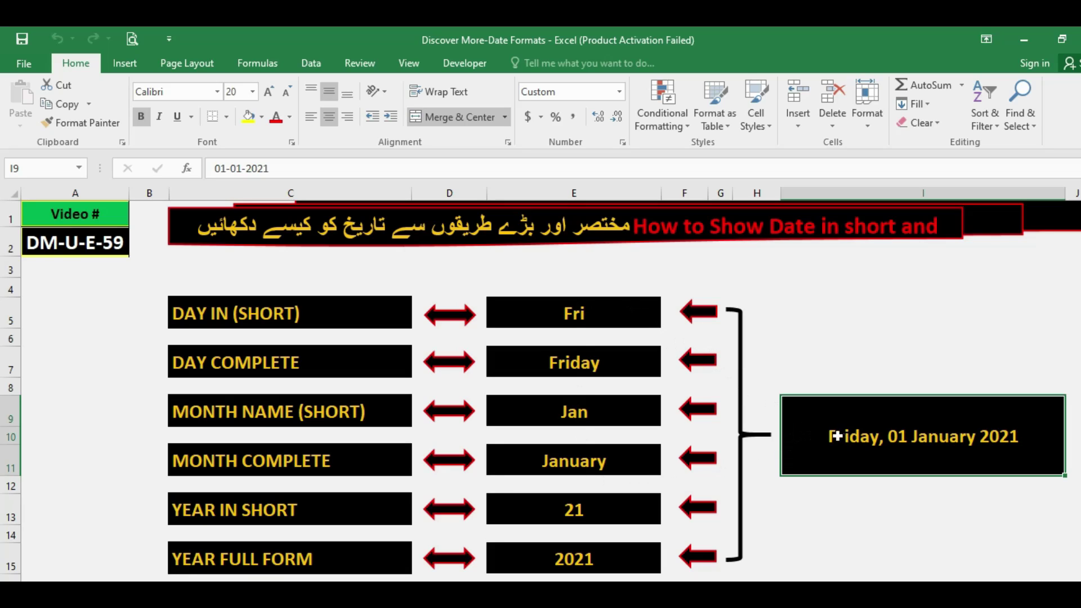
# Open the cell formatting for the date in I9 and replace its custom number format code with dd-mm-yyyy
pyautogui.rightClick(806, 414)
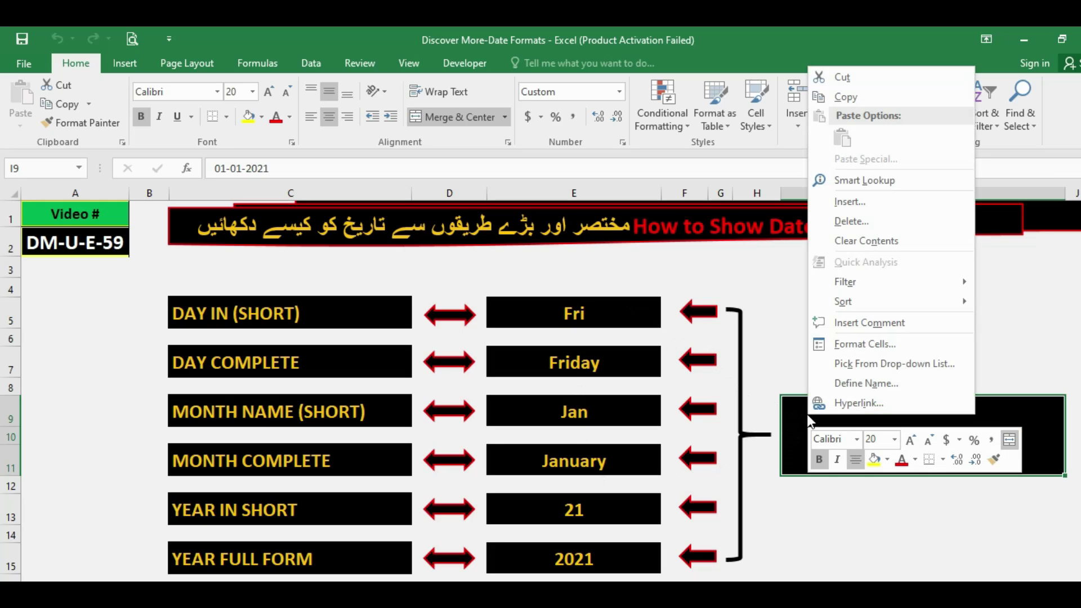
pyautogui.click(863, 346)
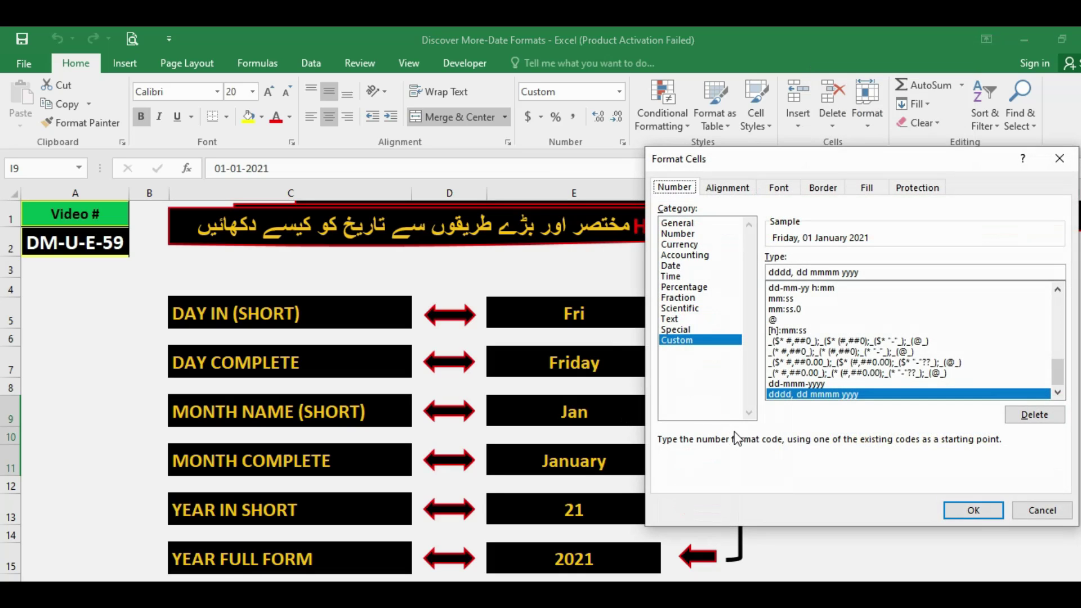
pyautogui.moveTo(785, 160); pyautogui.dragTo(422, 168)
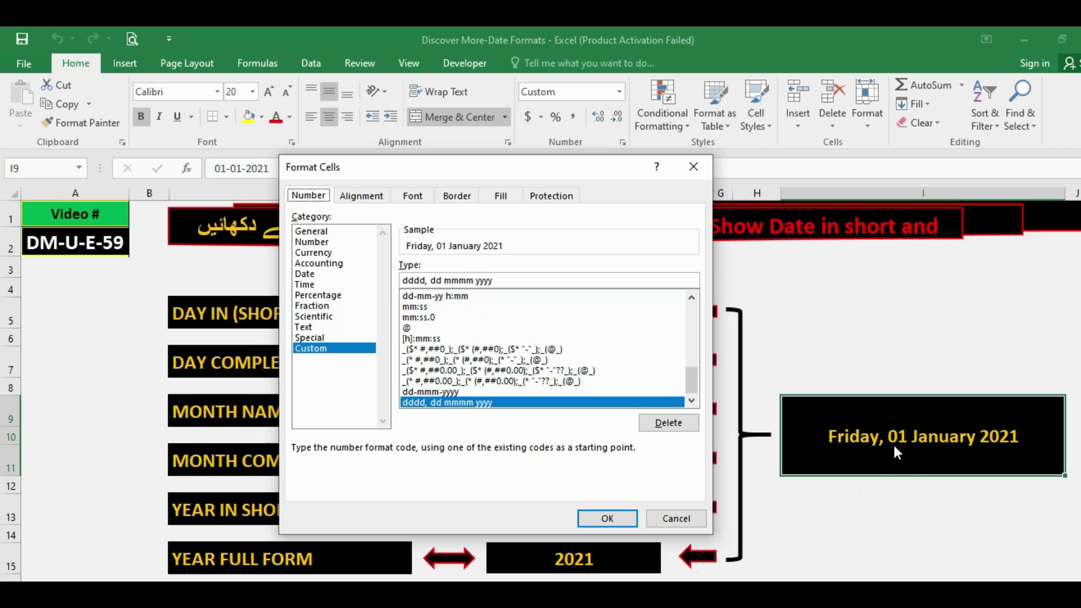
pyautogui.click(461, 282)
pyautogui.moveTo(511, 282); pyautogui.dragTo(330, 282)
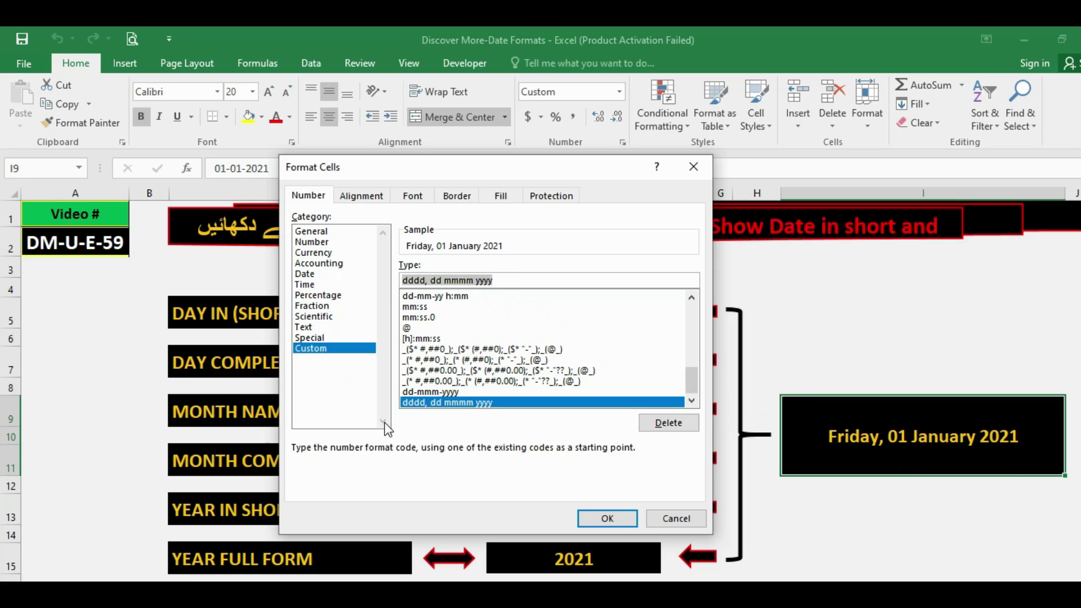
pyautogui.write('dd')
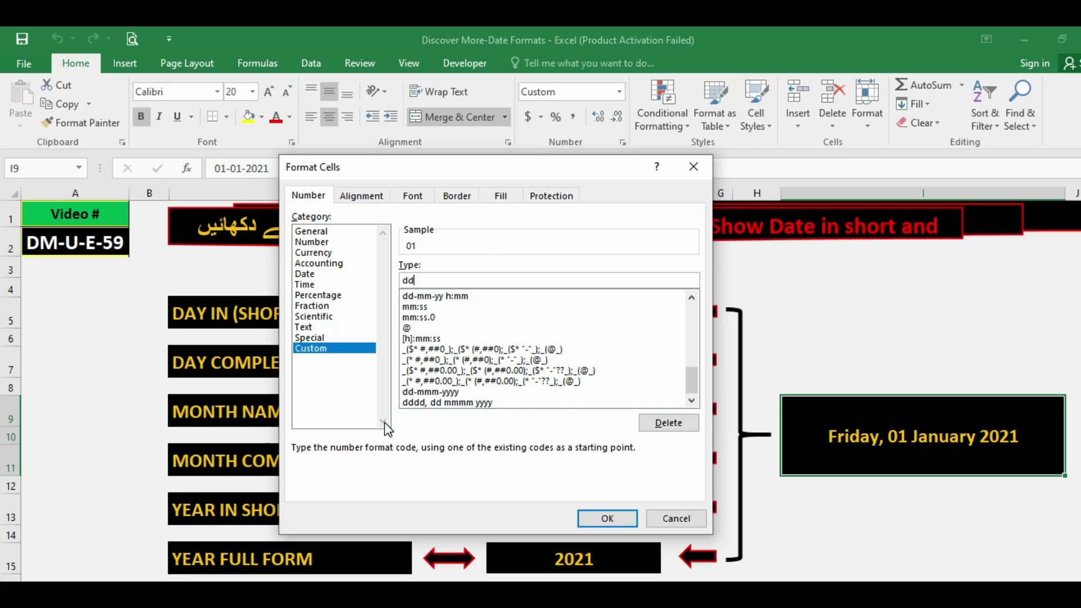
pyautogui.write('-mm-yy')
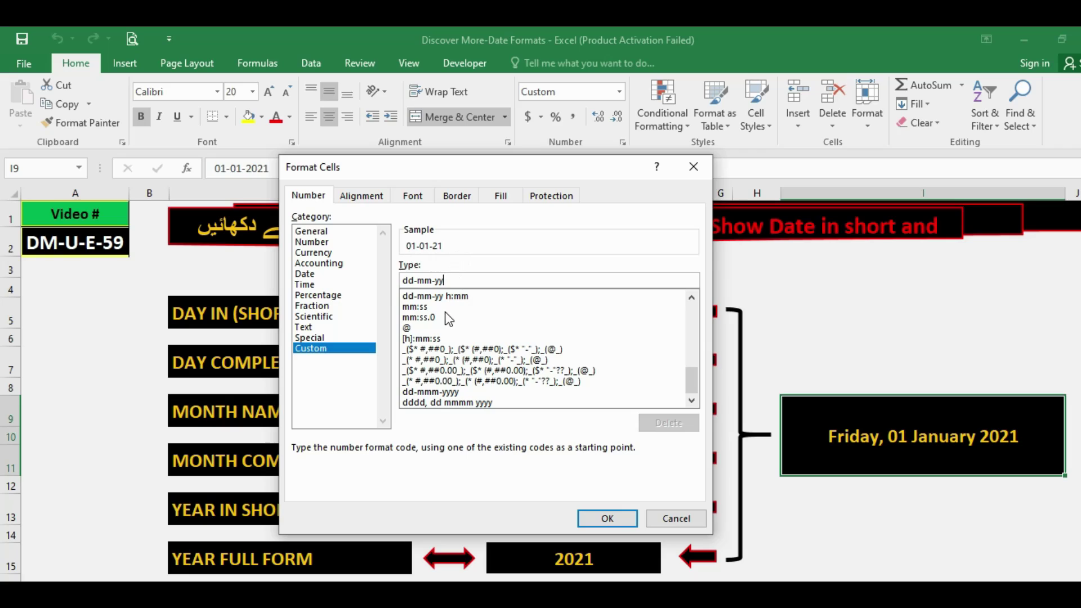
pyautogui.write('yy')
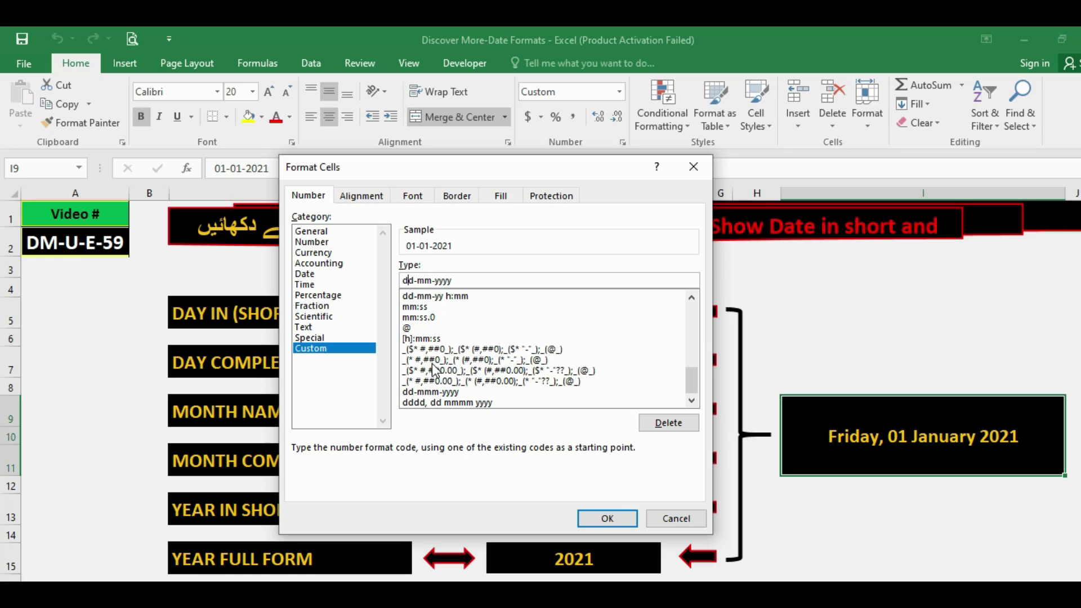
# Try ddd and dddd as the day part of I9's custom format code, and return it to dd
pyautogui.write('d')
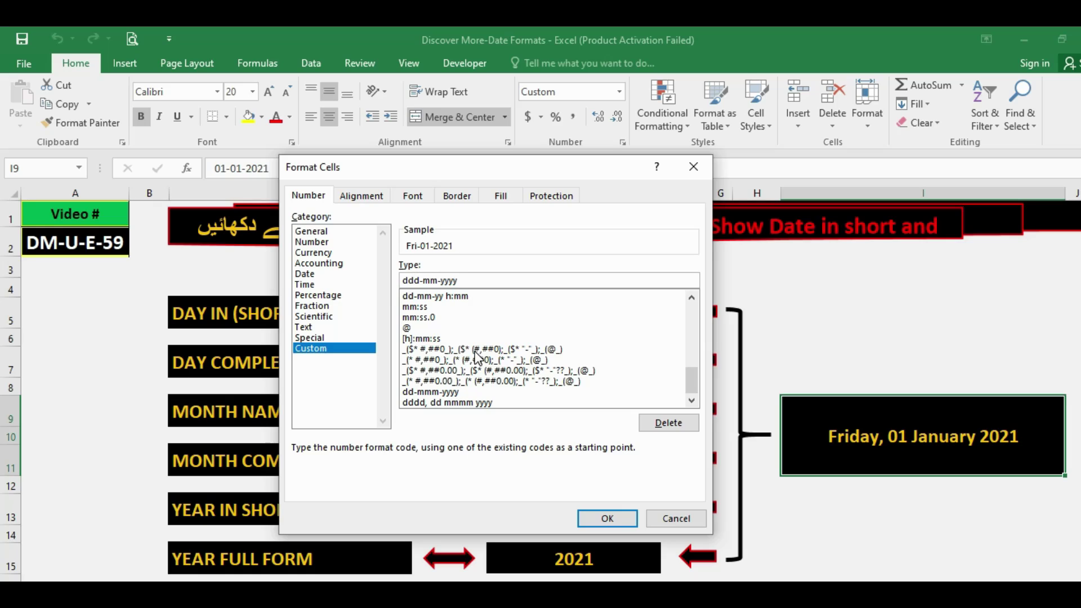
pyautogui.write('d')
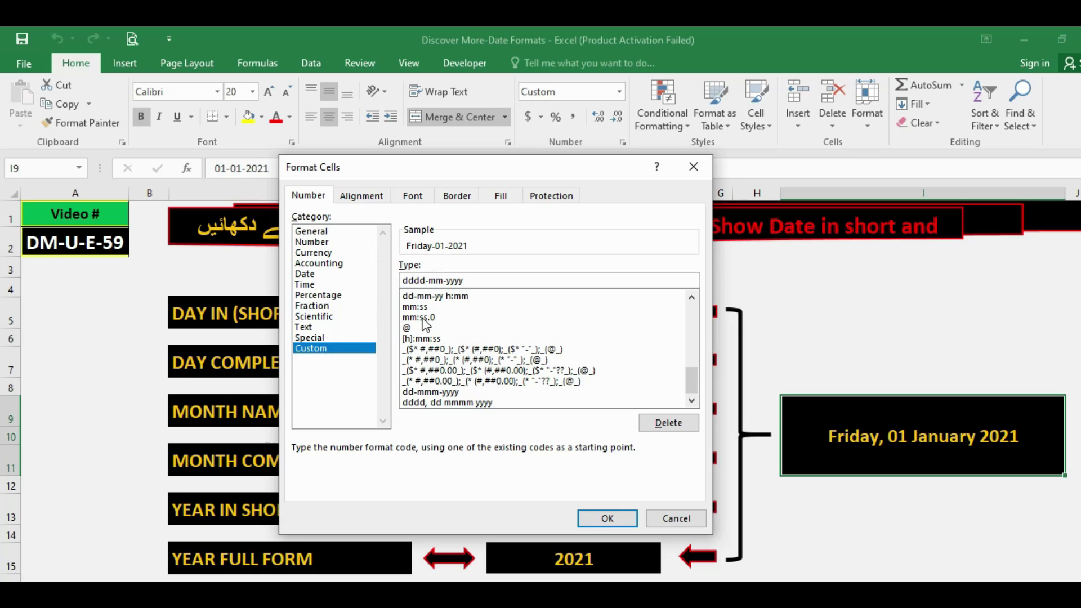
pyautogui.press('BackSpace')
pyautogui.press('BackSpace')
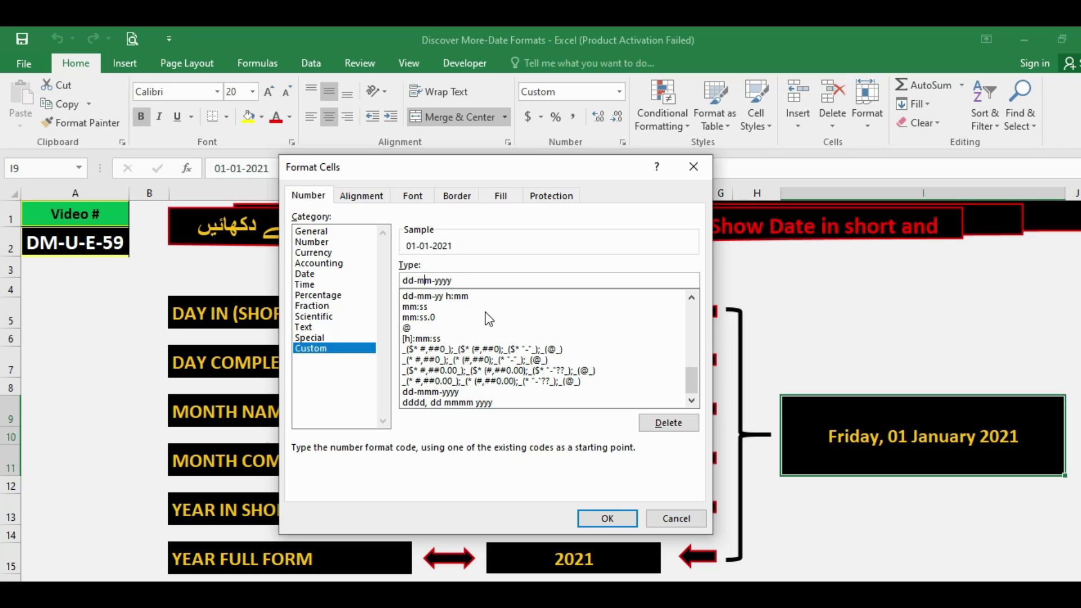
# Expand the month part of I9's custom format code to mmmm and apply dd-mmmm-yyyy
pyautogui.write('m')
pyautogui.write('m')
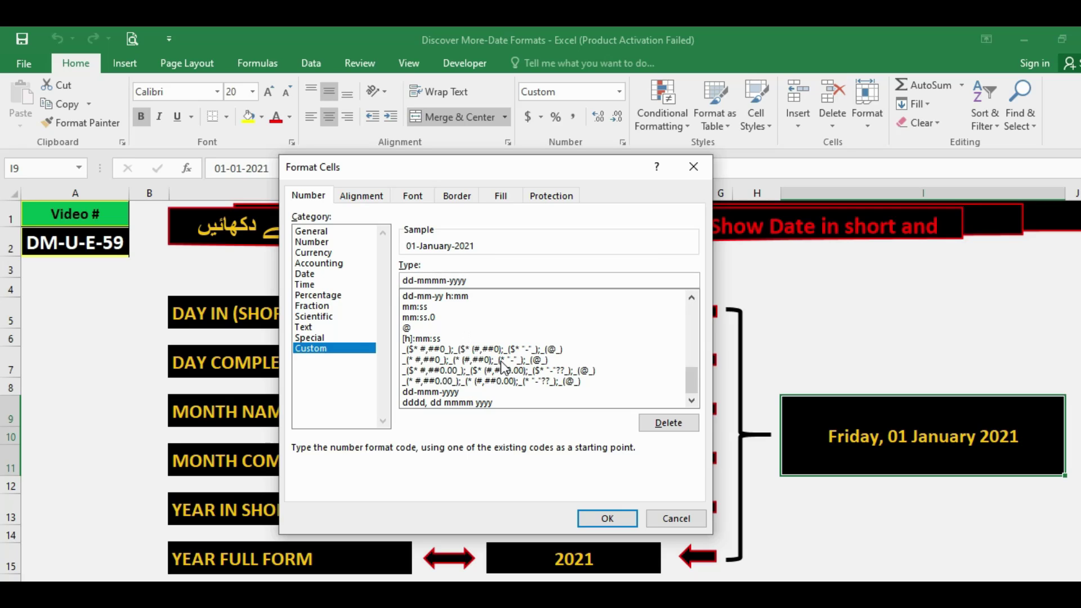
pyautogui.click(607, 521)
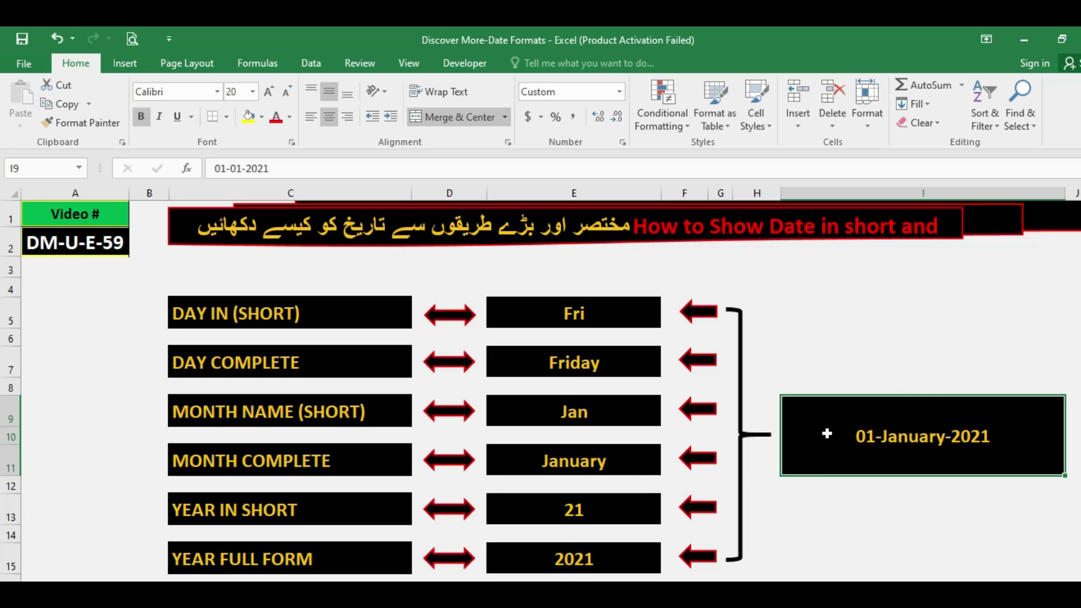
# Remove the day part from I9's custom format code and apply mmmm-yyyy to the date
pyautogui.hotkey('ctrl', '1')
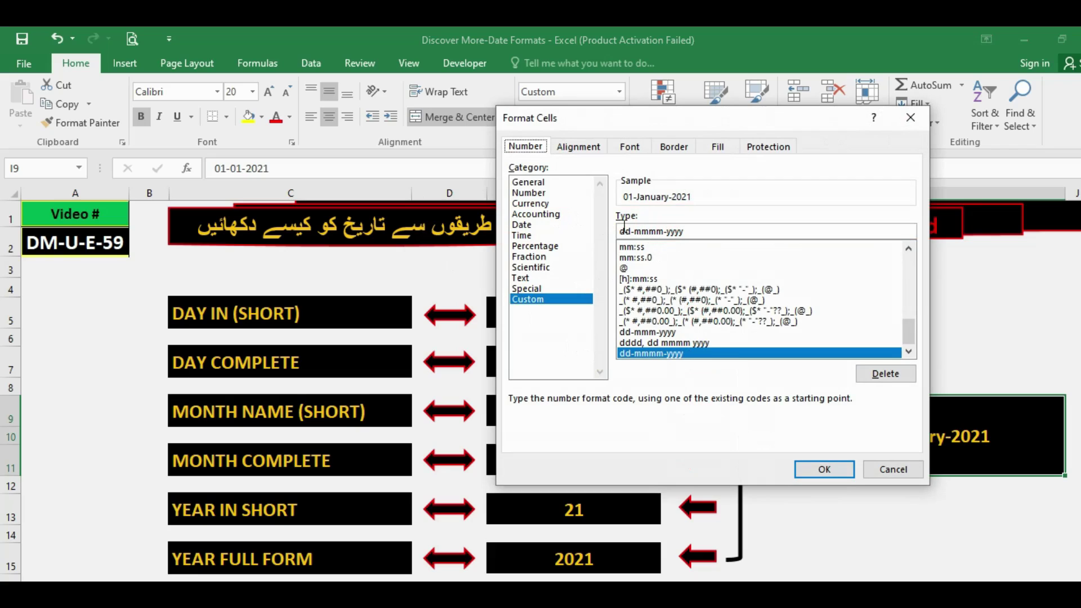
pyautogui.doubleClick(693, 232)
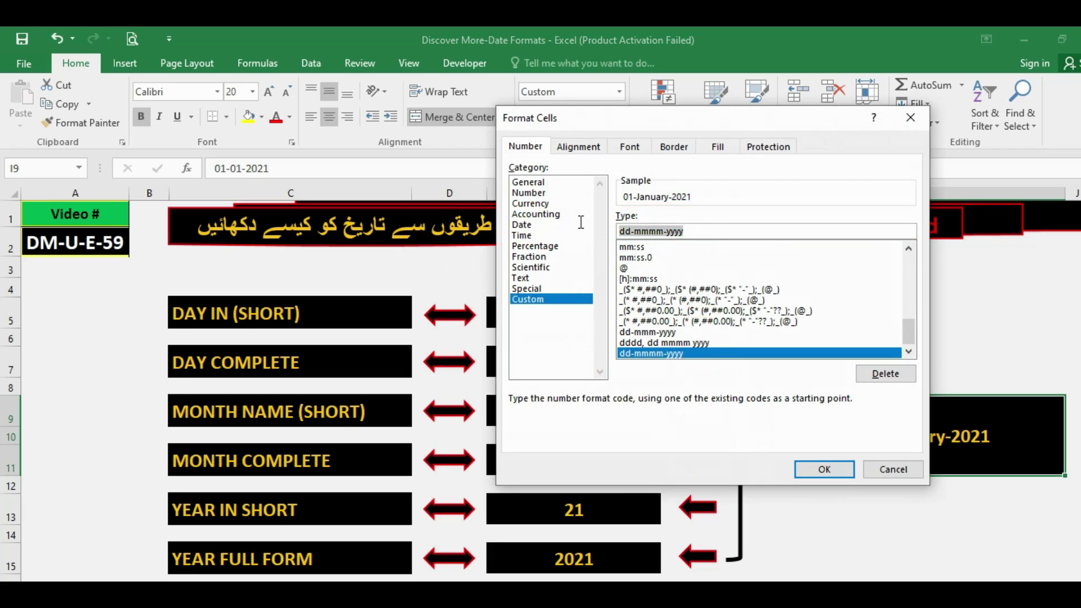
pyautogui.click(623, 229)
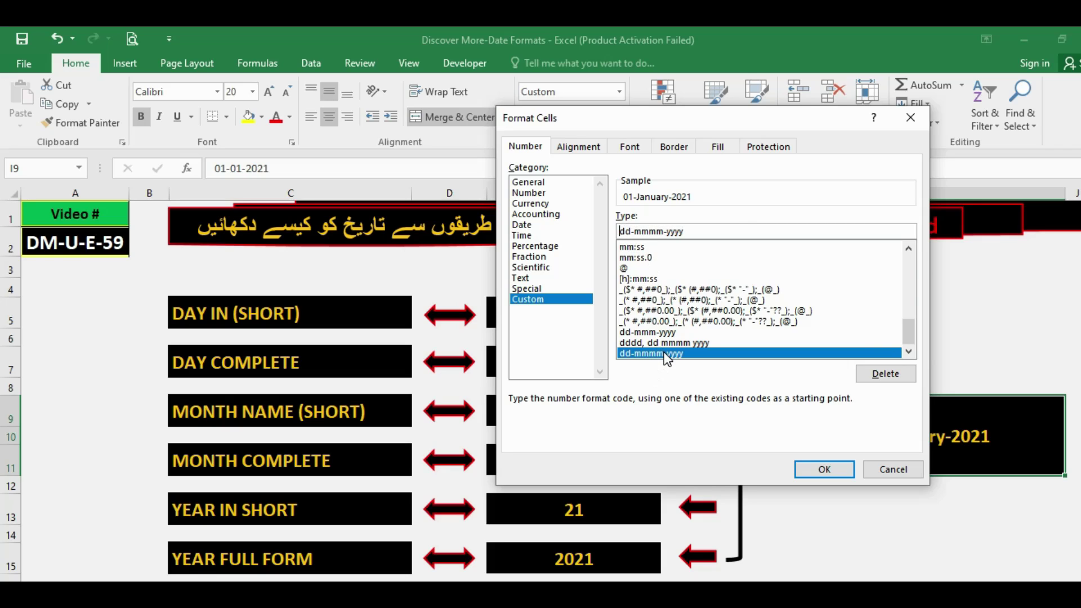
pyautogui.press('Delete')
pyautogui.press('Delete')
pyautogui.press('Delete')
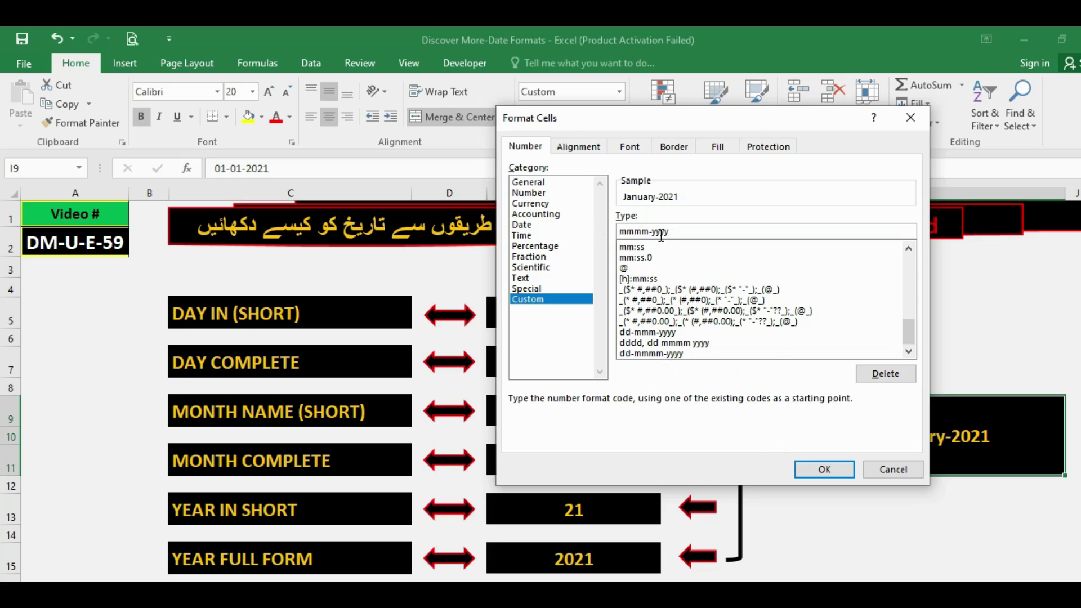
pyautogui.click(821, 468)
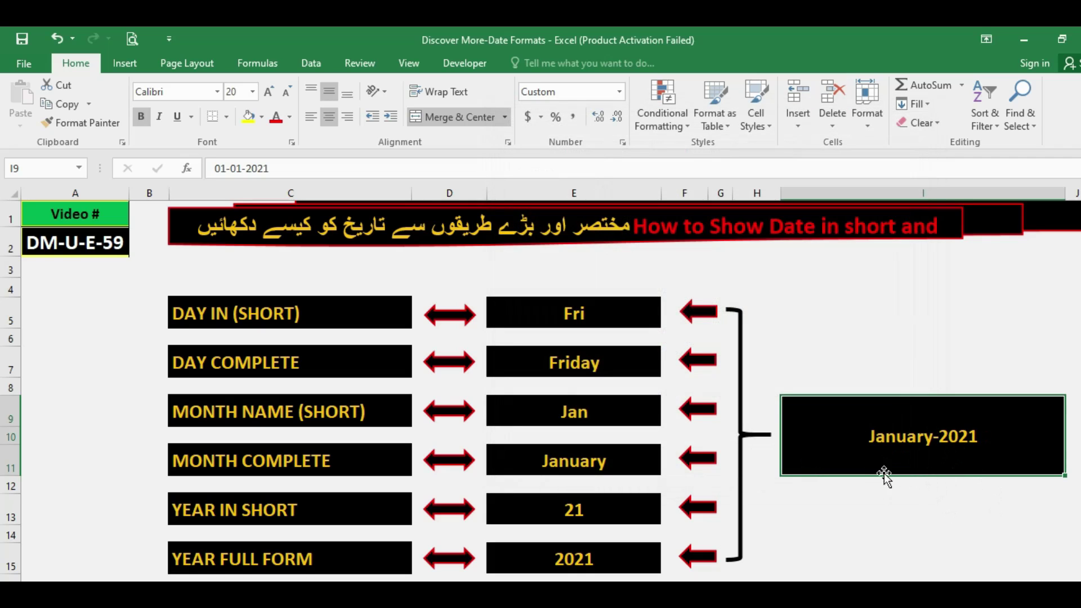
# Reduce I9's custom format code to yyyy, apply it, and check the cell's underlying date without changing it
pyautogui.hotkey('ctrl', '1')
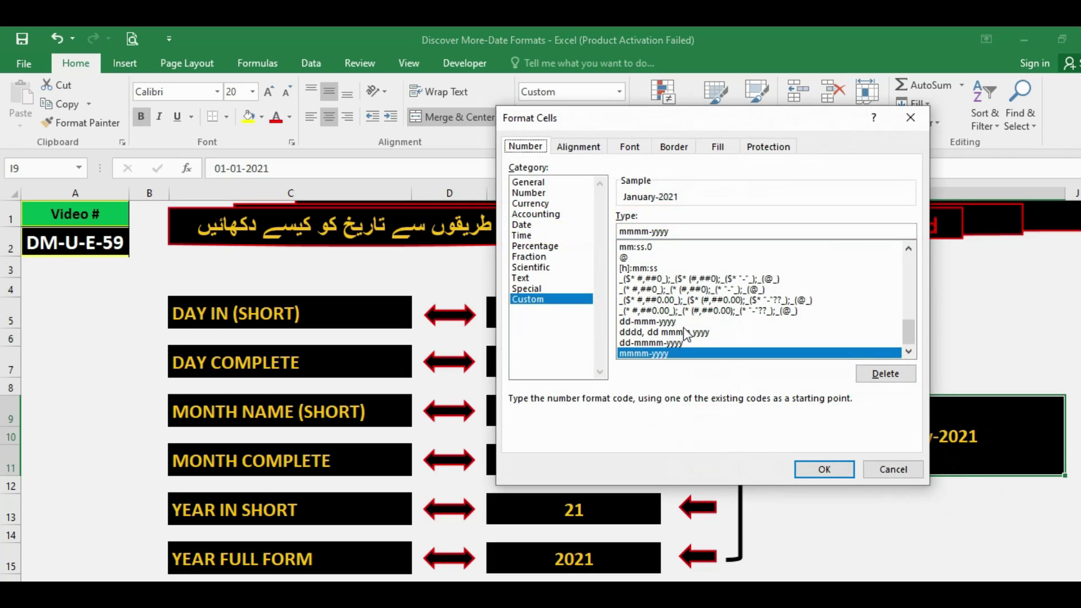
pyautogui.moveTo(653, 232); pyautogui.dragTo(618, 231)
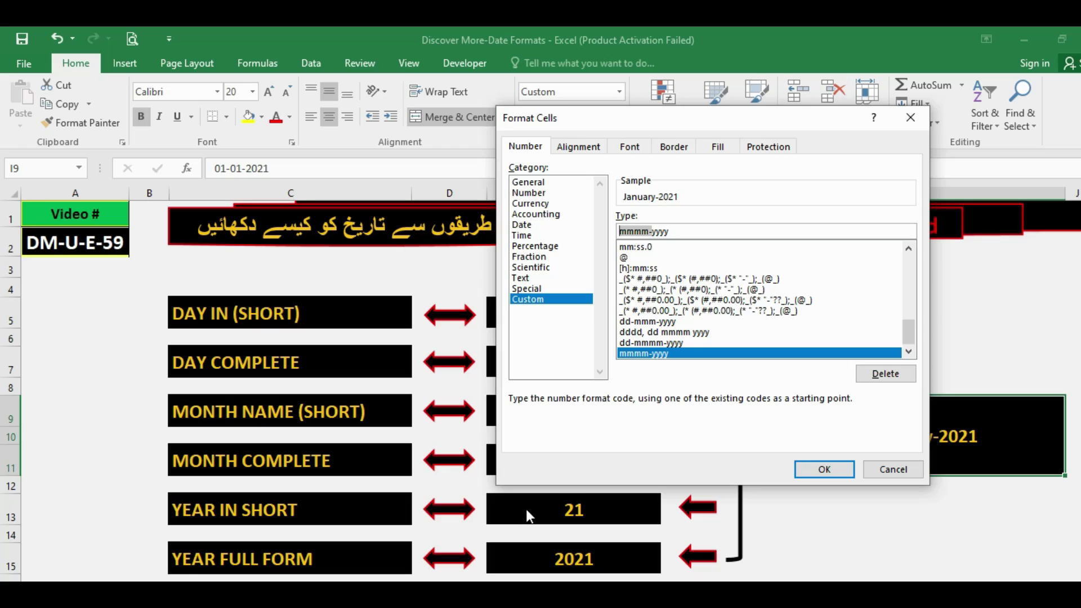
pyautogui.press('BackSpace')
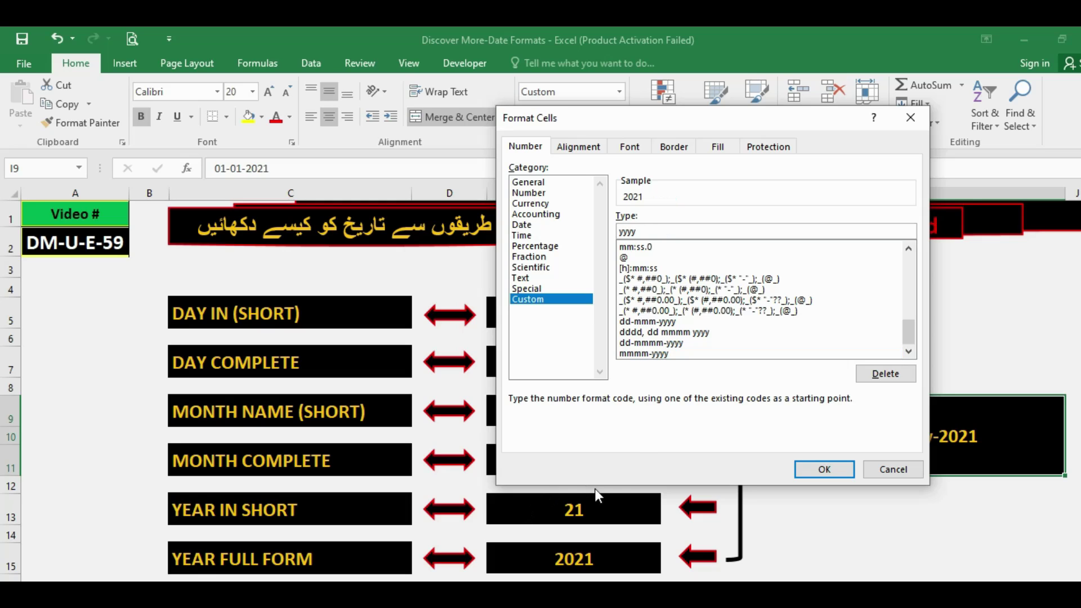
pyautogui.click(828, 471)
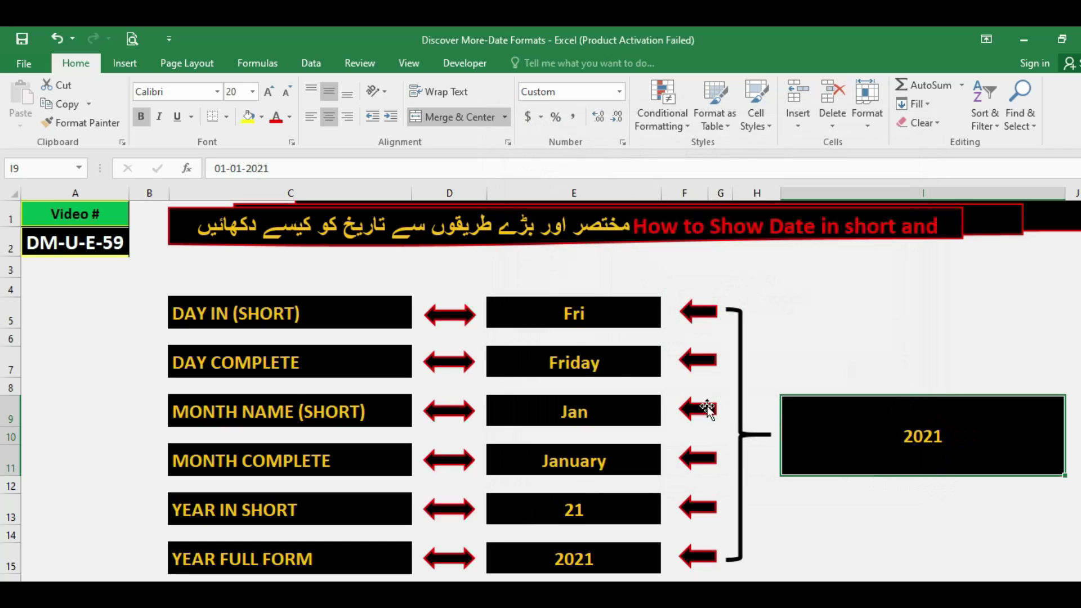
pyautogui.moveTo(271, 168); pyautogui.dragTo(213, 170)
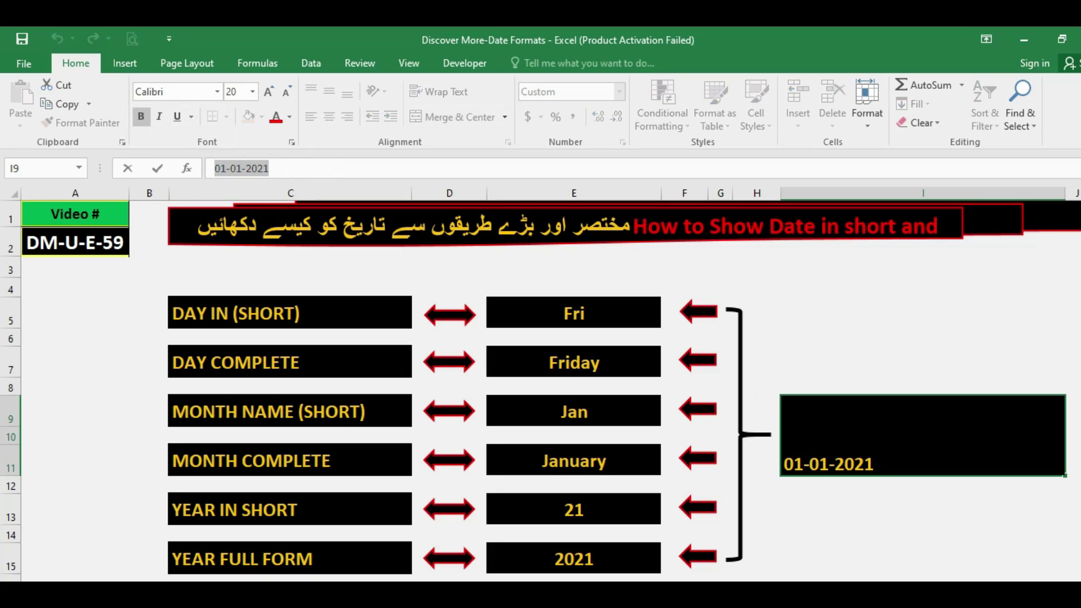
pyautogui.press('Escape')
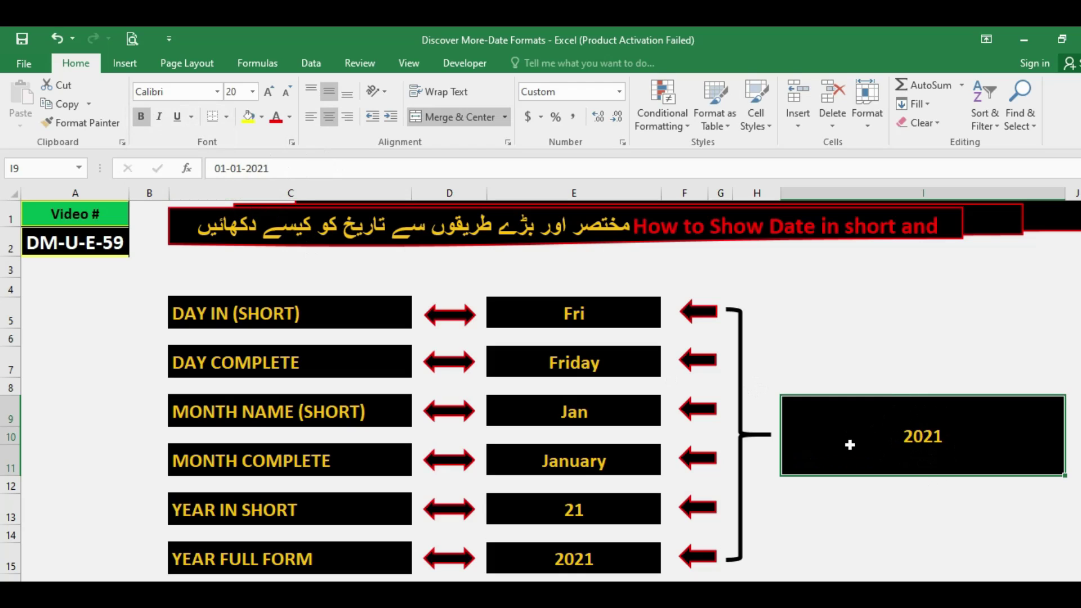
# Replace I9's custom format code with MMMM so the cell displays only the full month name
pyautogui.hotkey('ctrl', '1')
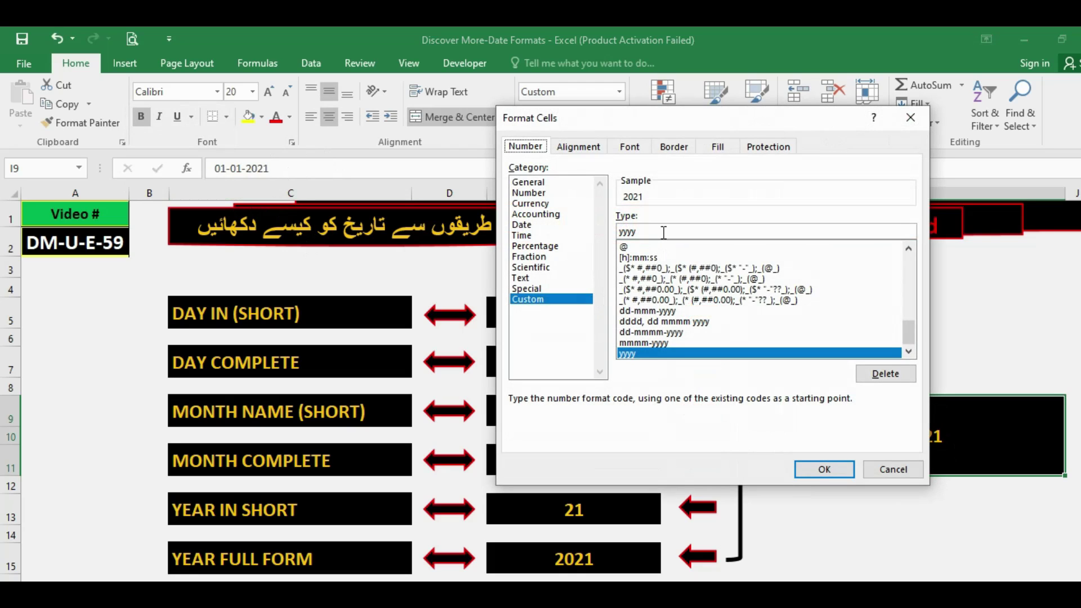
pyautogui.write('MMMM')
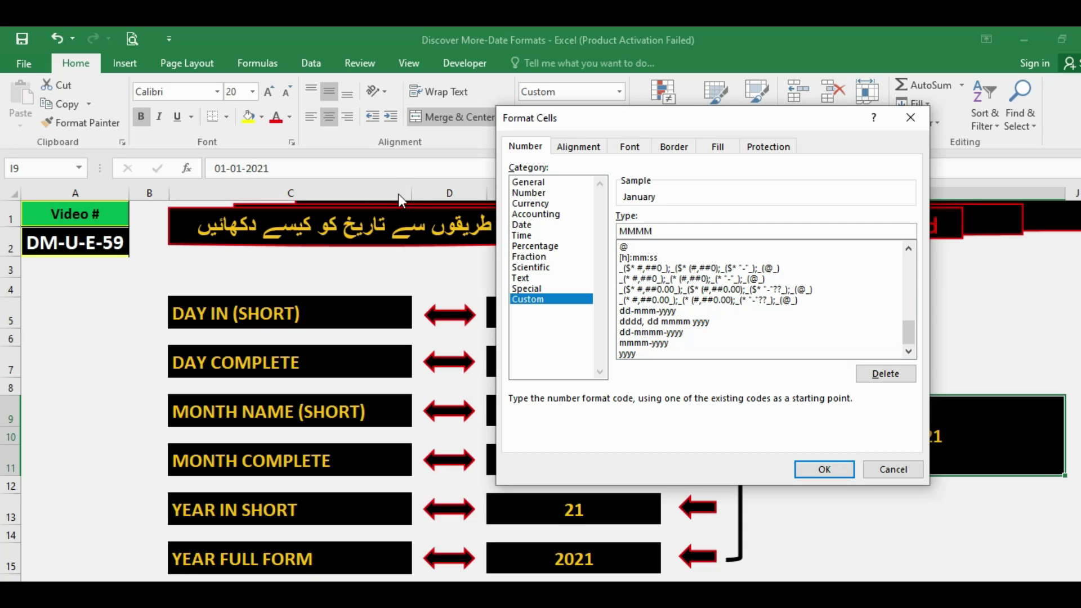
pyautogui.click(824, 469)
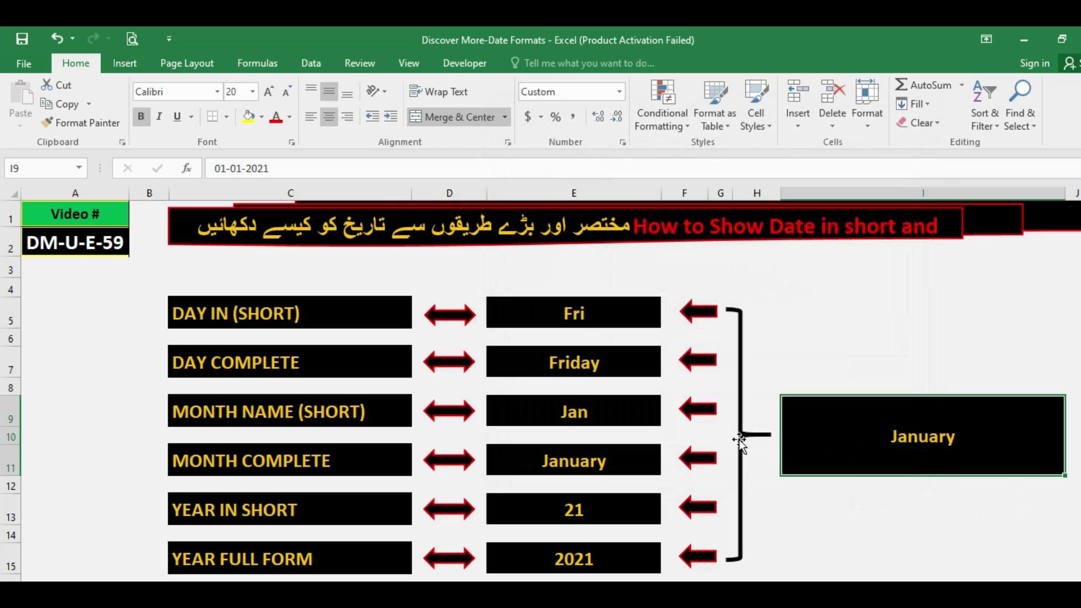
# Clear I9's custom format code and enter a day-month-year code beginning with dd-mmm
pyautogui.hotkey('ctrl', '1')
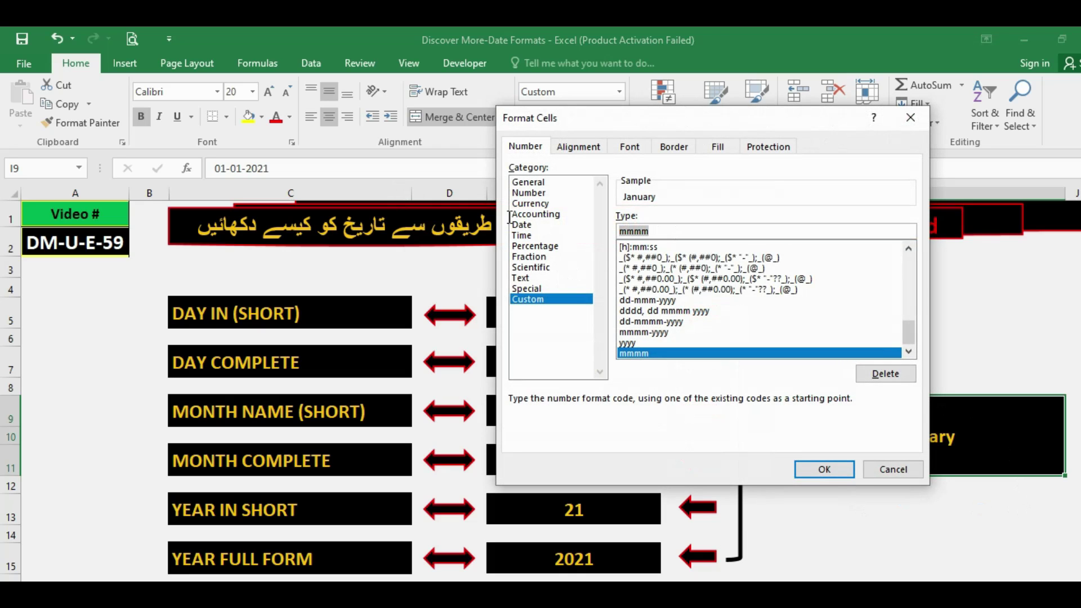
pyautogui.press('BackSpace')
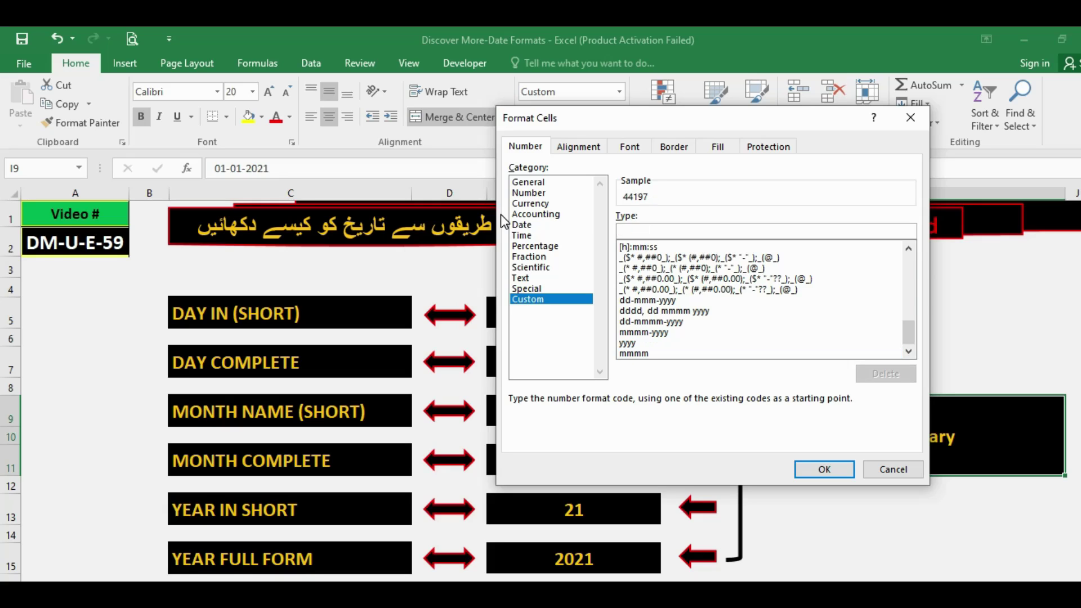
pyautogui.write('dd-mmm')
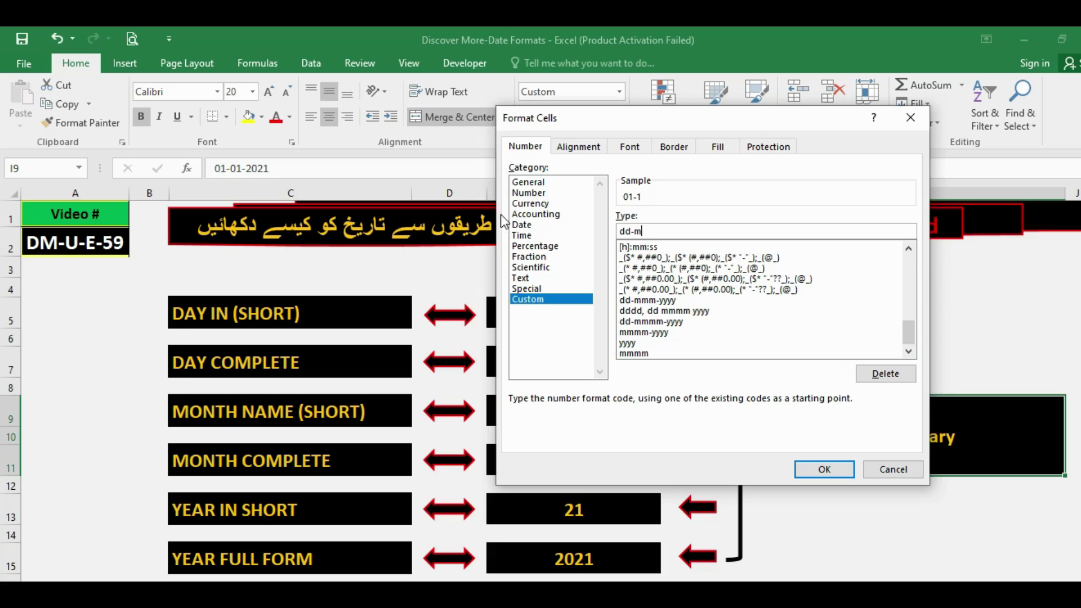
pyautogui.write('m-yyy')
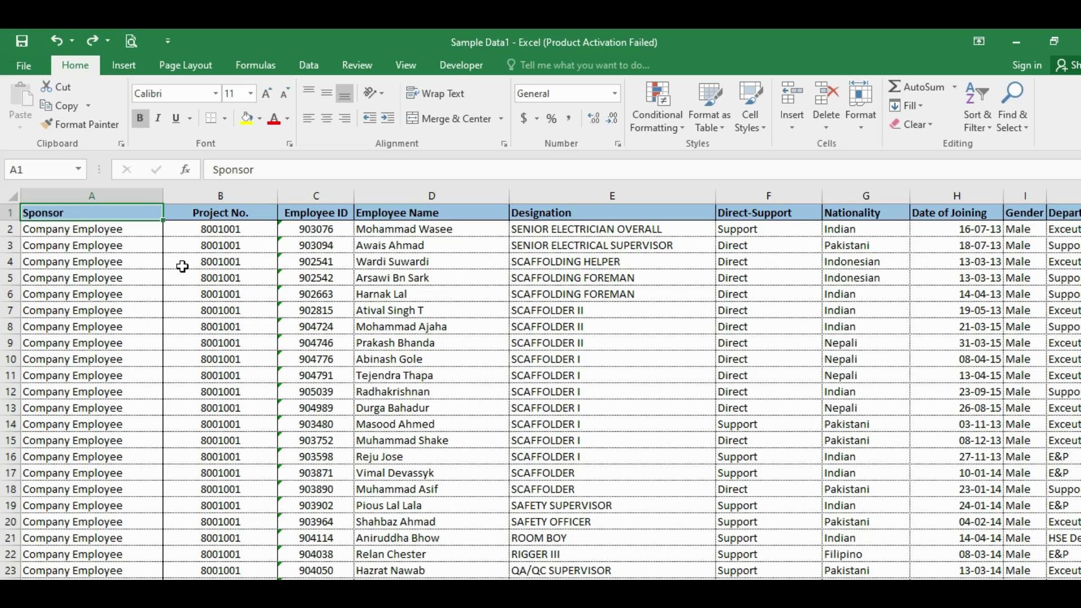
# In the Sample Data1 workbook, turn on filters for the header row and view the Date of Joining filter options
pyautogui.click(266, 246)
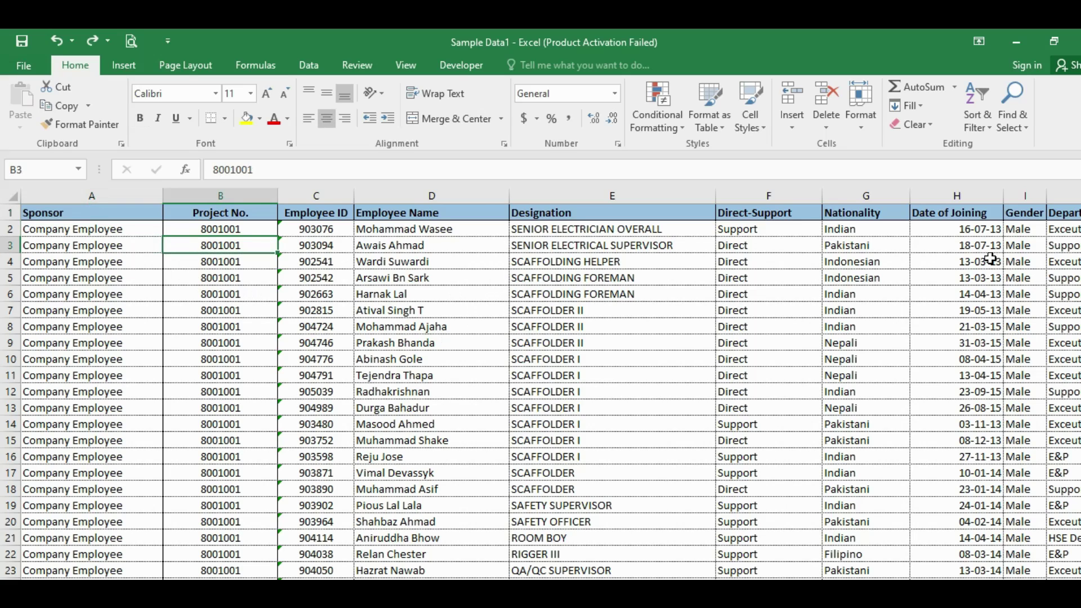
pyautogui.click(951, 243)
pyautogui.moveTo(938, 219); pyautogui.dragTo(948, 375)
pyautogui.click(542, 258)
pyautogui.click(547, 214)
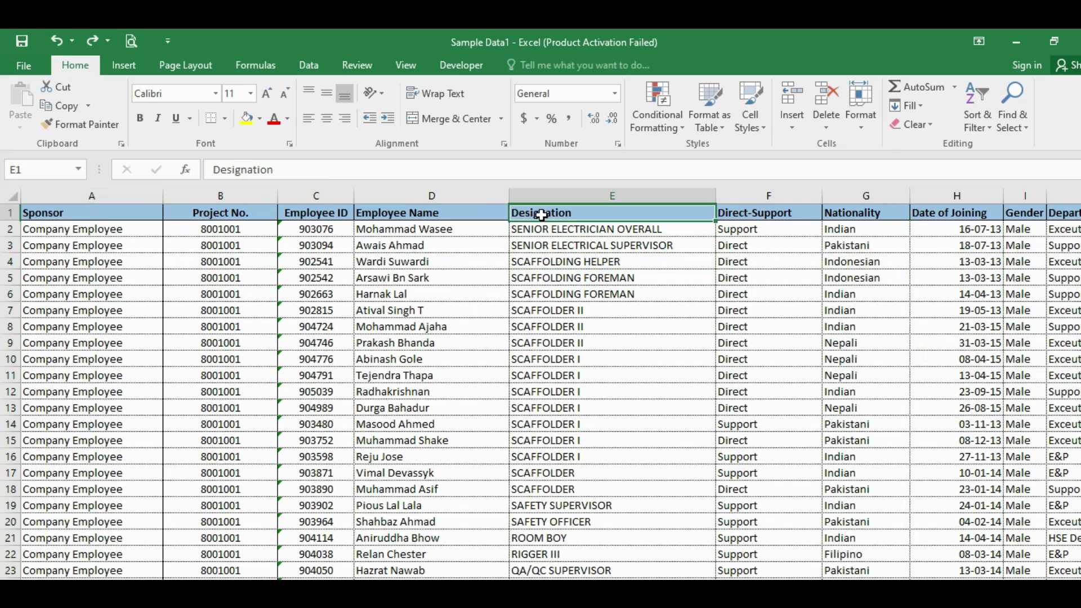
pyautogui.click(309, 63)
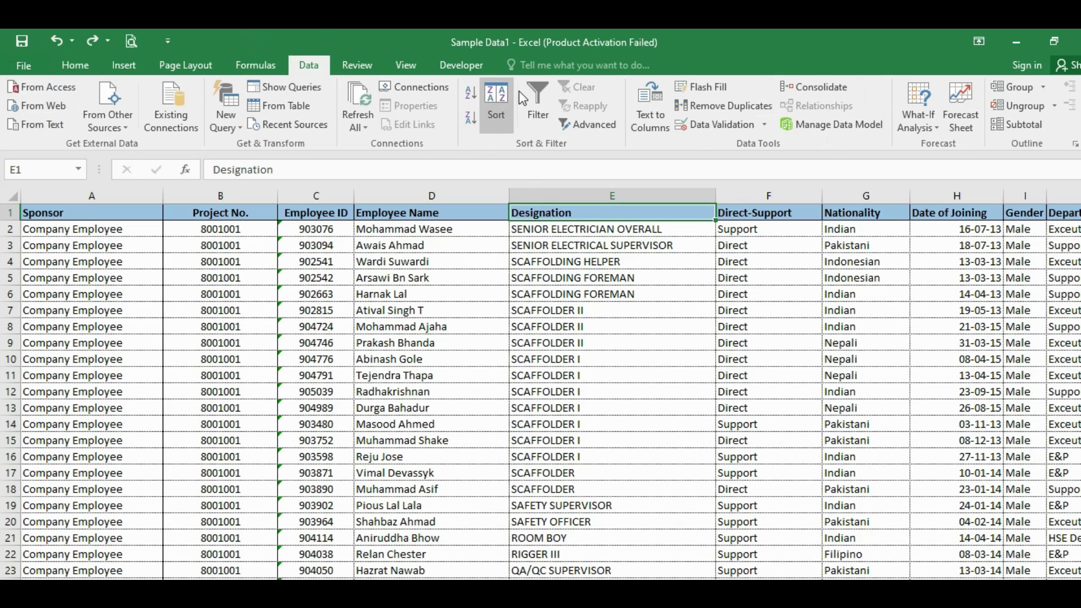
pyautogui.click(537, 104)
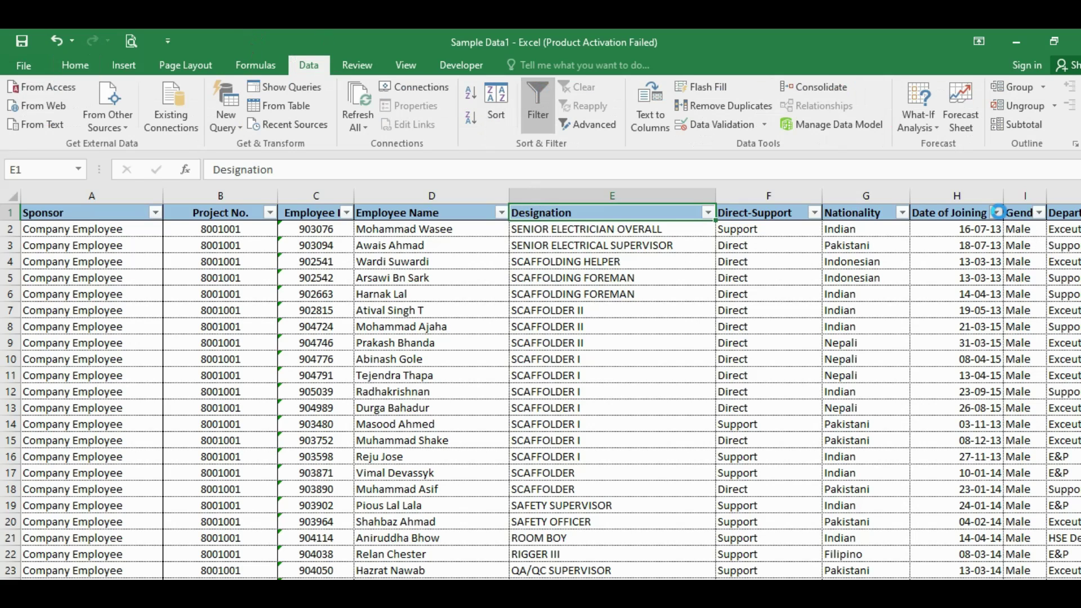
pyautogui.click(996, 213)
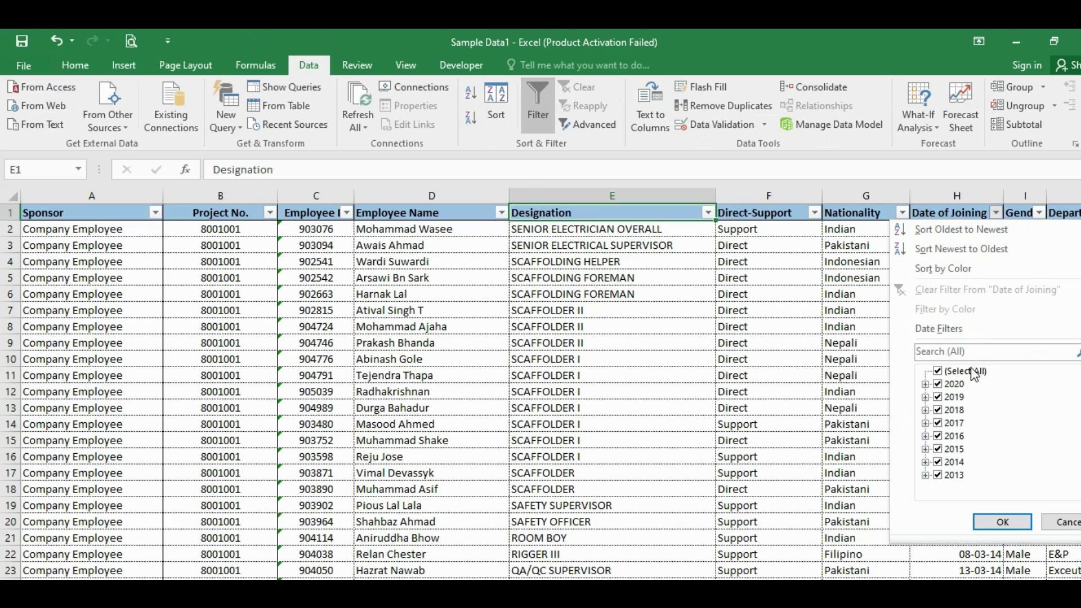
pyautogui.click(1062, 523)
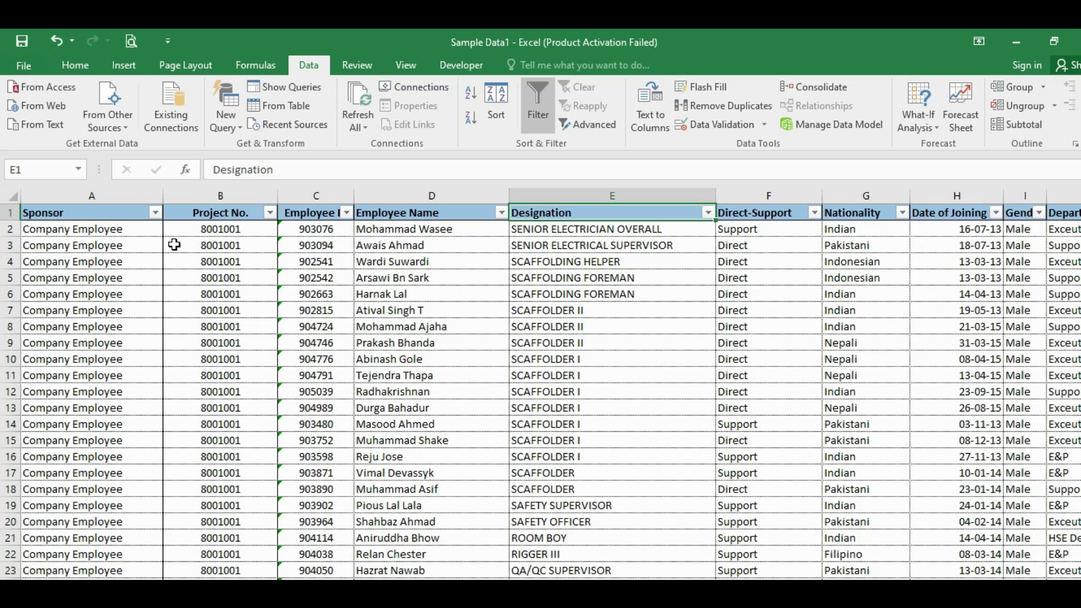
# Select the whole employee data range A1:K8981 and create a PivotTable from it on a new worksheet
pyautogui.click(92, 219)
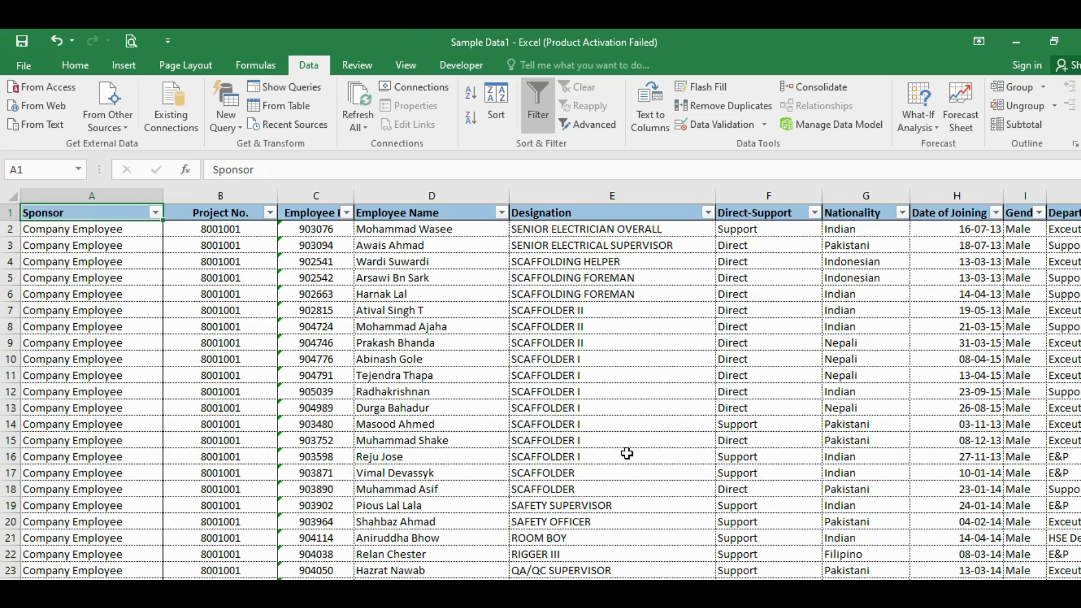
pyautogui.hotkey('ctrl', 'shift', 'End')
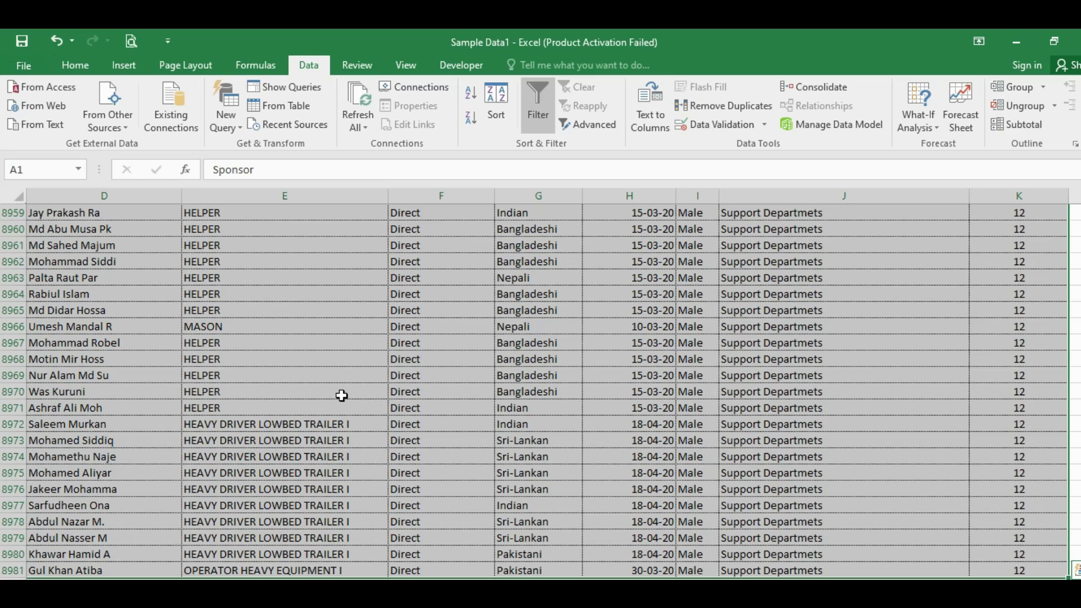
pyautogui.click(123, 66)
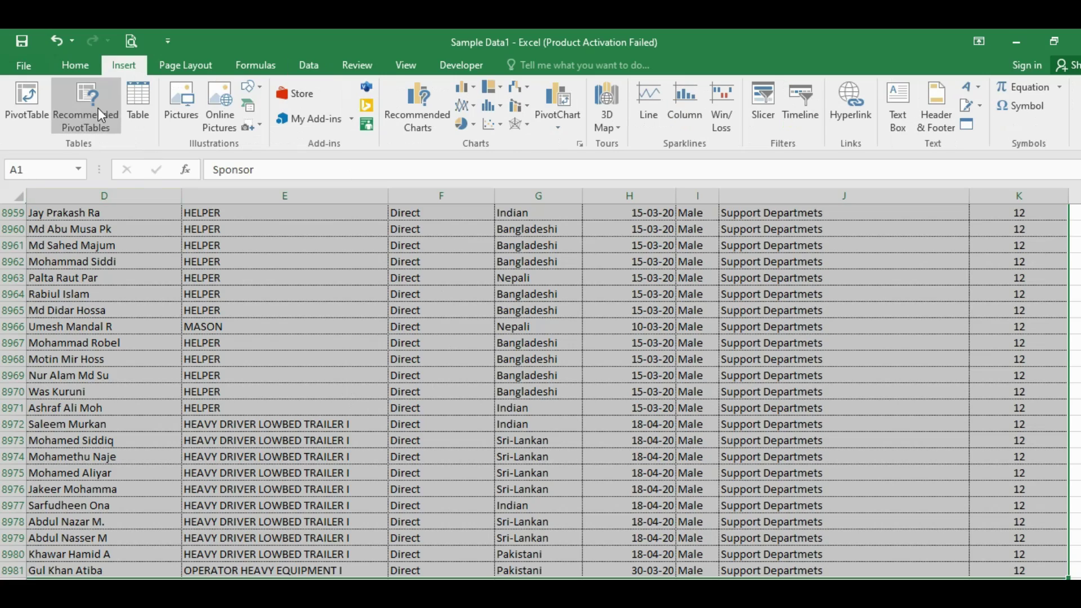
pyautogui.click(27, 105)
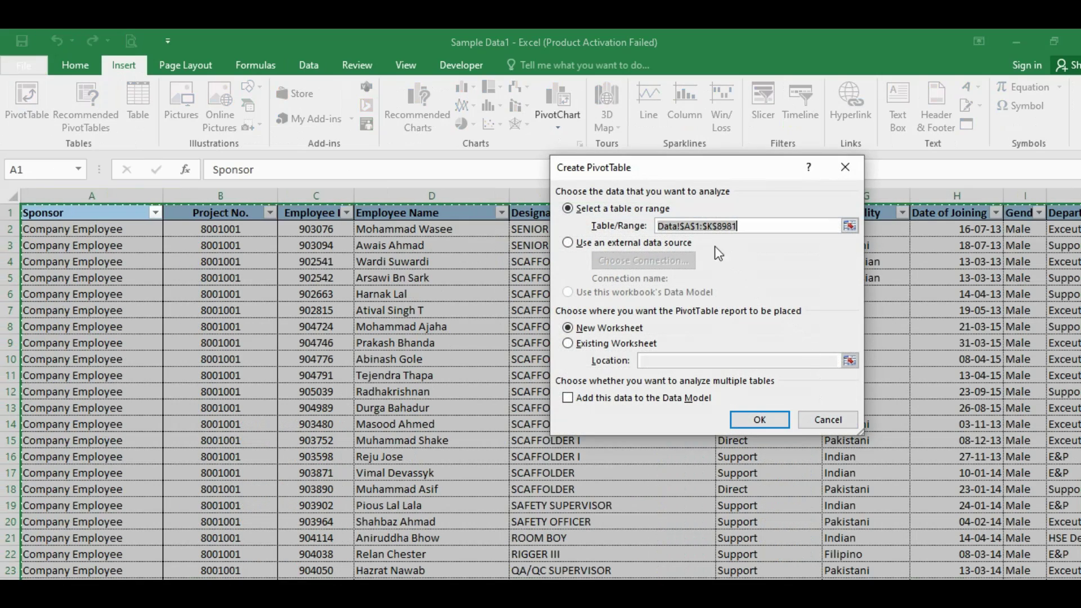
pyautogui.click(758, 422)
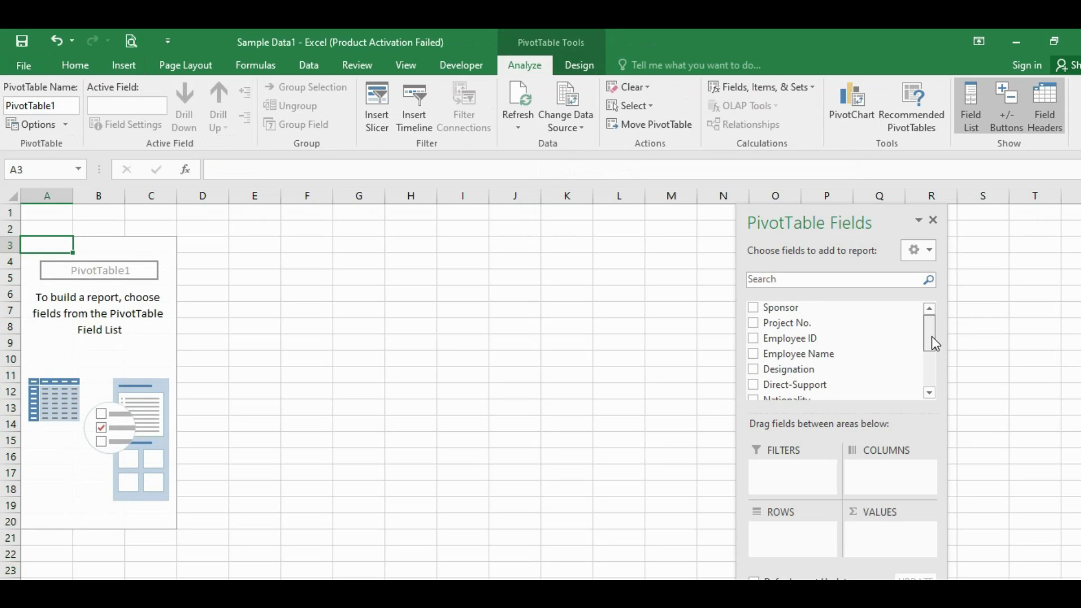
# Add Date of Joining to the PivotTable's rows and Sponsor to its columns
pyautogui.moveTo(931, 336); pyautogui.dragTo(931, 363)
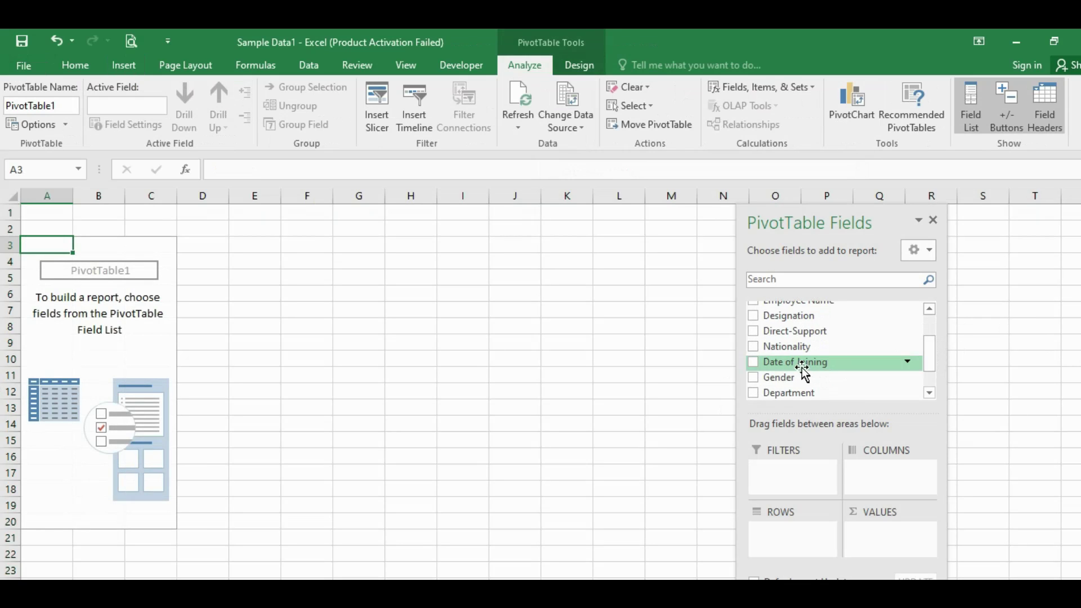
pyautogui.moveTo(801, 371); pyautogui.dragTo(805, 535)
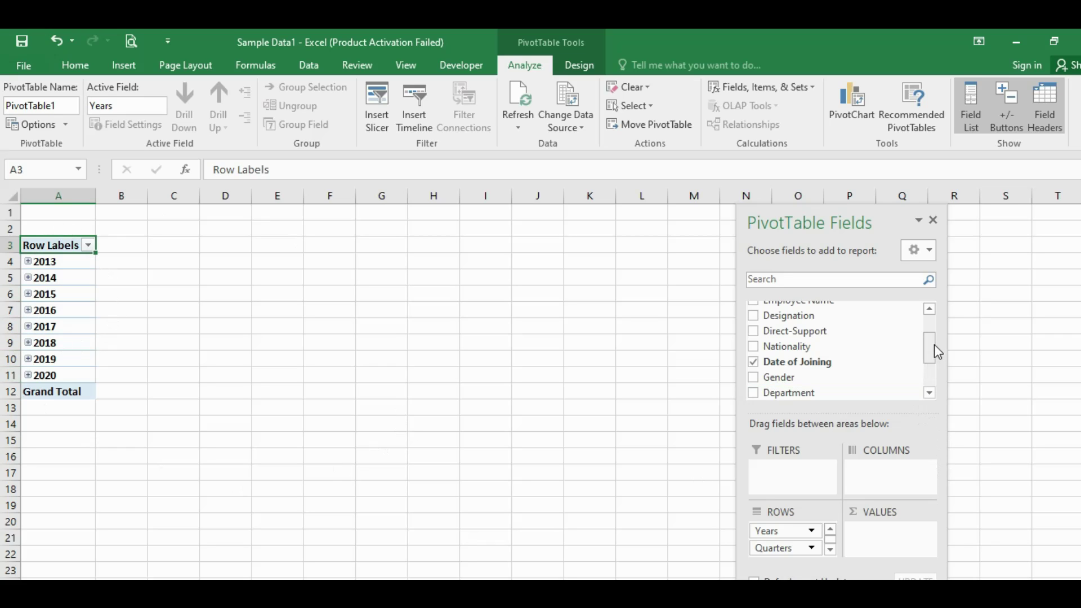
pyautogui.moveTo(934, 346)
pyautogui.mouseDown()
pyautogui.moveTo(930, 366)
pyautogui.moveTo(930, 328)
pyautogui.mouseUp()
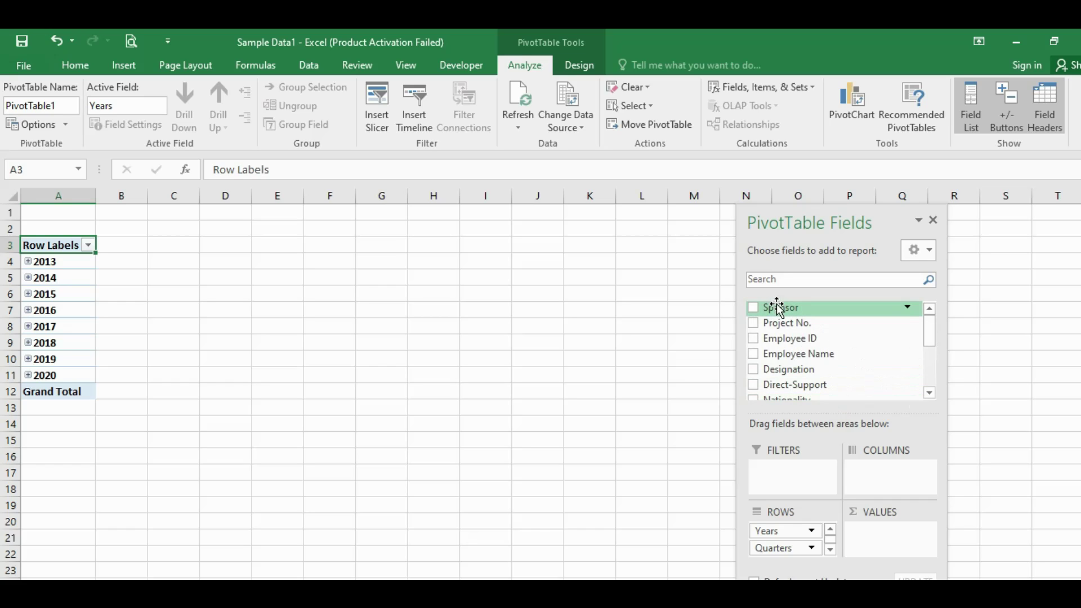
pyautogui.moveTo(778, 307); pyautogui.dragTo(883, 473)
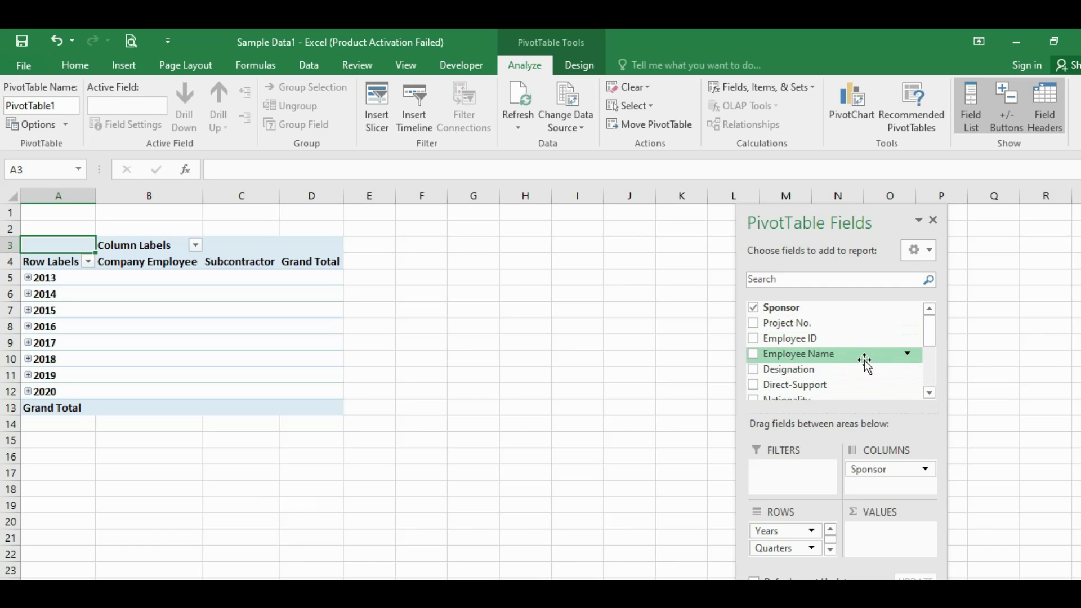
# Add Employee ID to the PivotTable's values as a count
pyautogui.moveTo(816, 339); pyautogui.dragTo(889, 551)
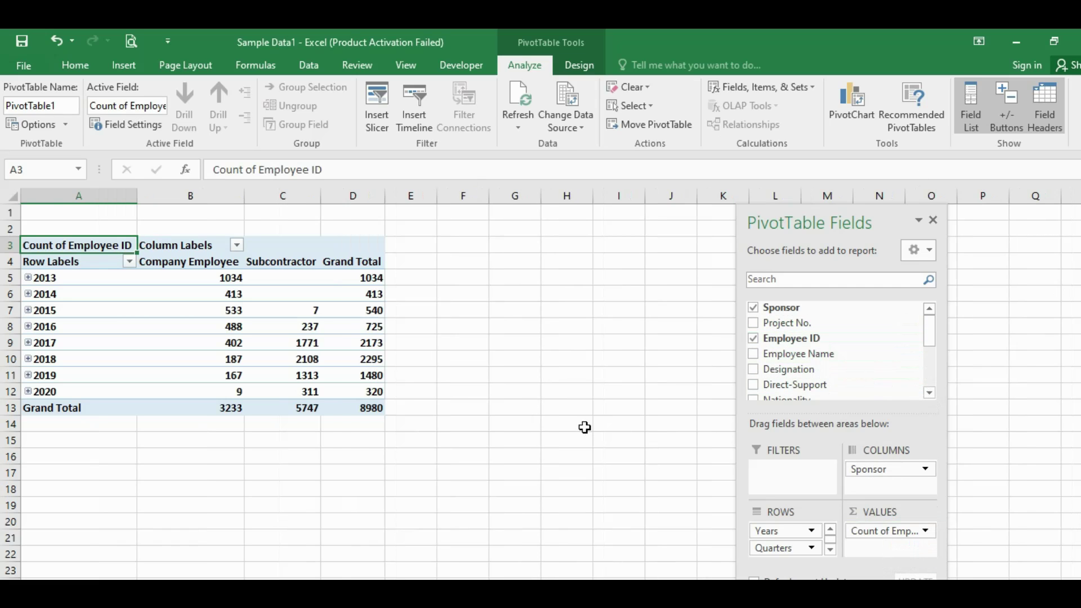
pyautogui.click(197, 280)
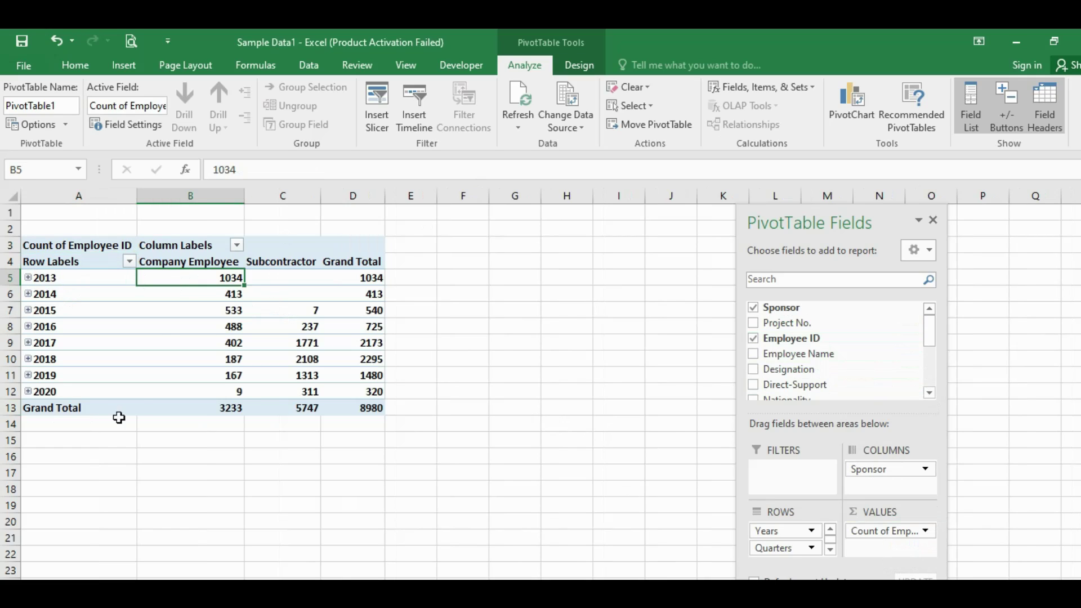
# Ungroup the PivotTable's year rows into individual joining dates and look through the date list
pyautogui.rightClick(72, 279)
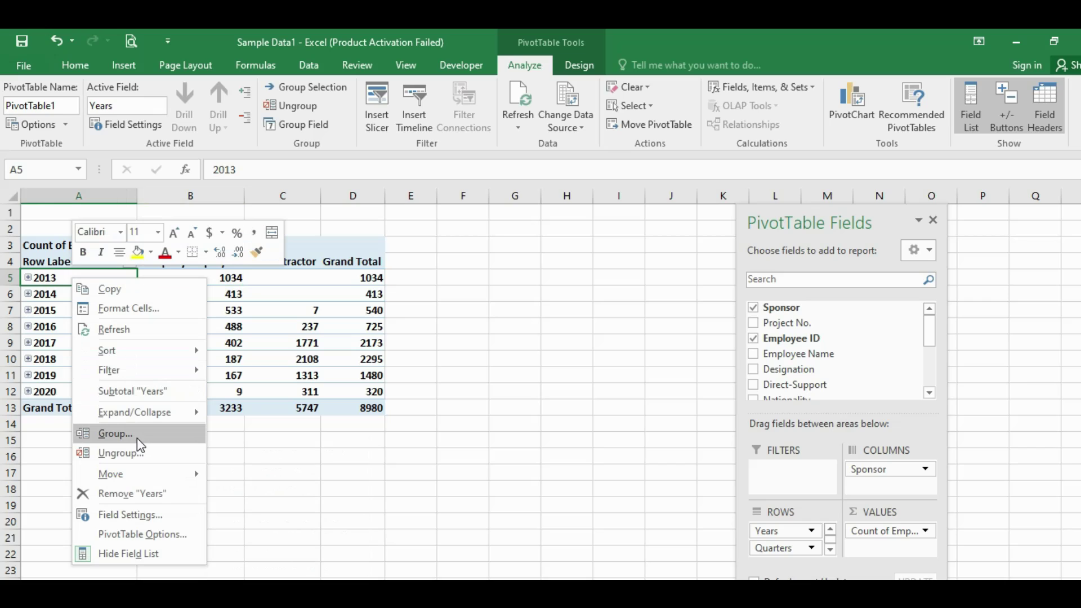
pyautogui.click(122, 454)
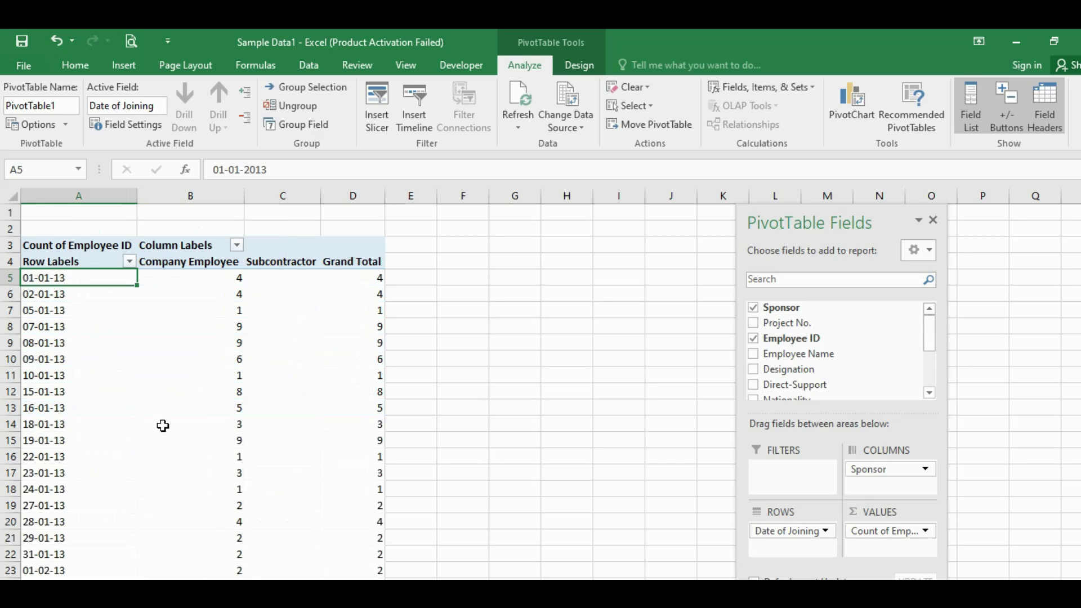
pyautogui.click(90, 320)
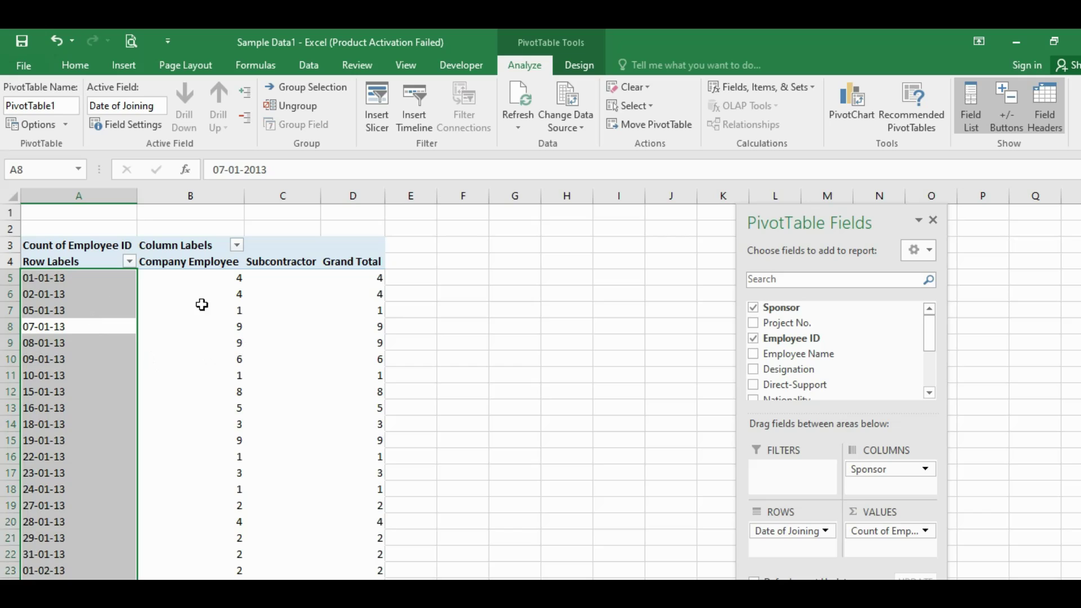
pyautogui.click(89, 293)
pyautogui.click(80, 277)
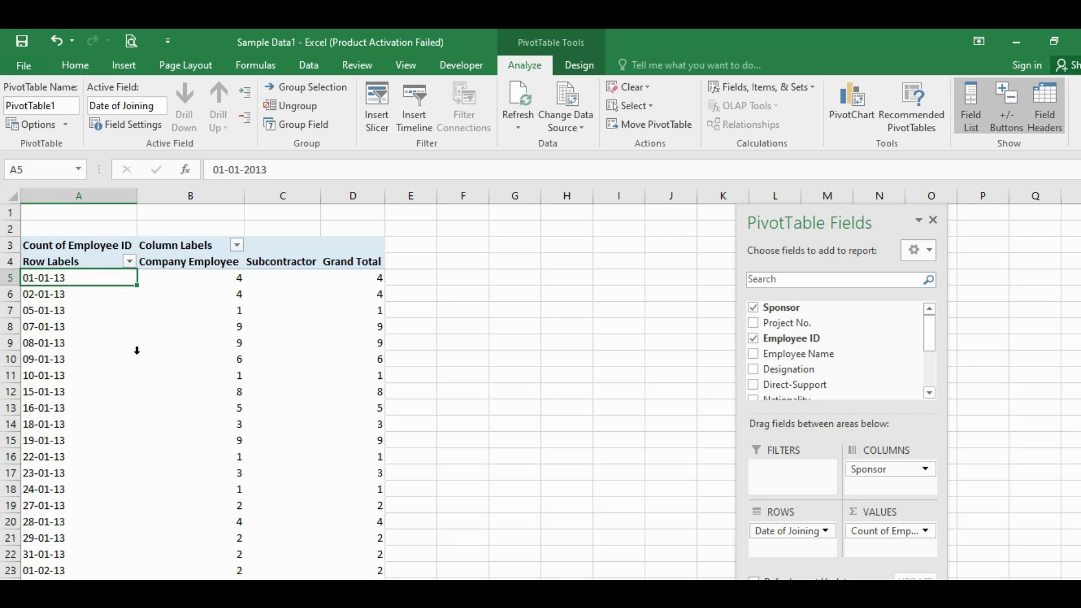
pyautogui.scroll(-20, 137, 351)
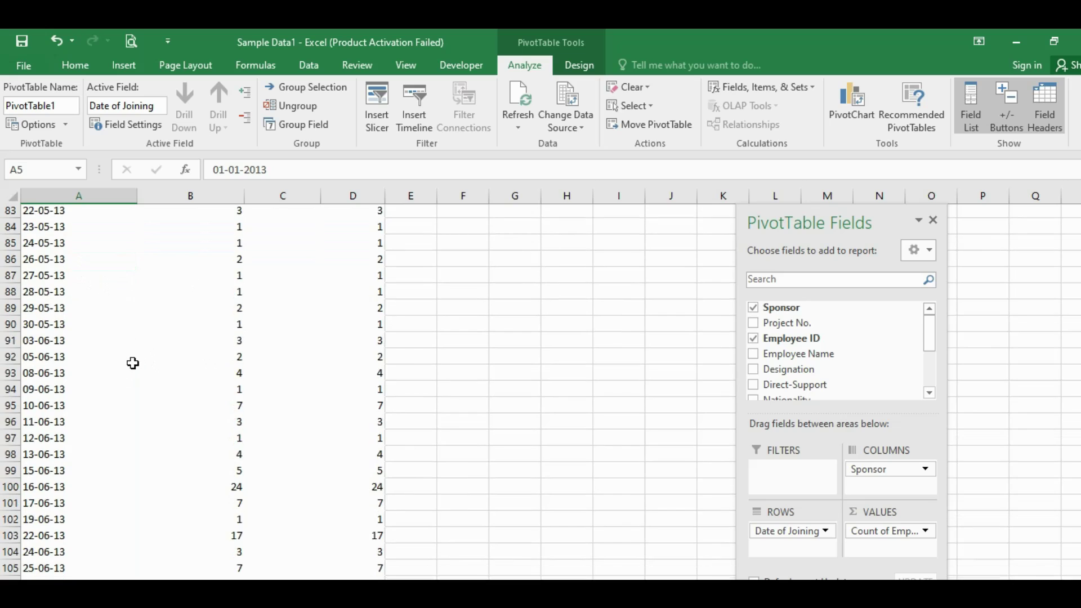
pyautogui.scroll(-20, 133, 363)
pyautogui.scroll(19, 145, 355)
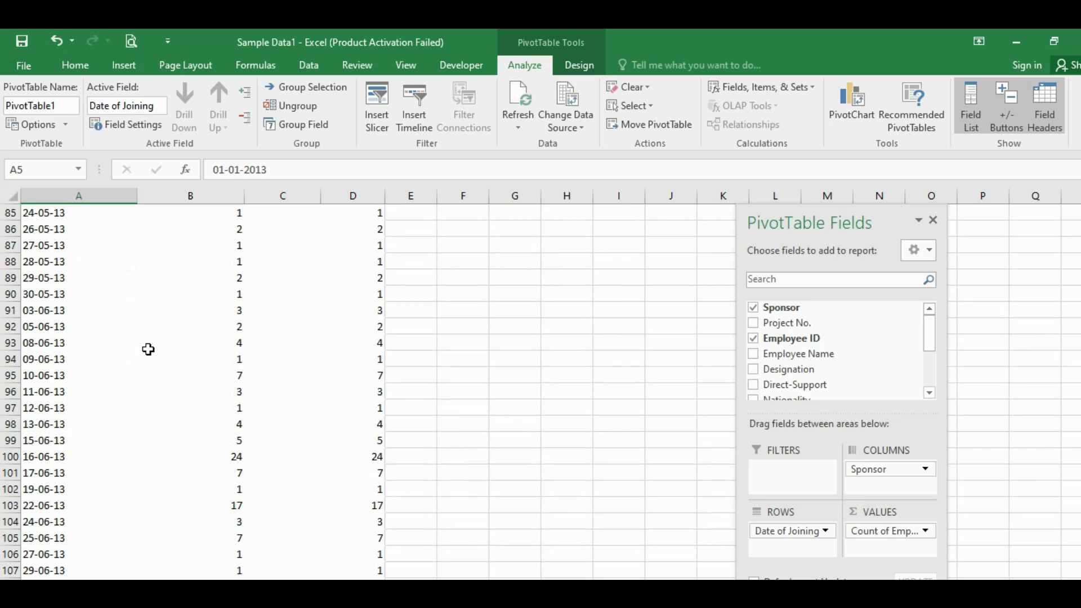
pyautogui.scroll(20, 148, 350)
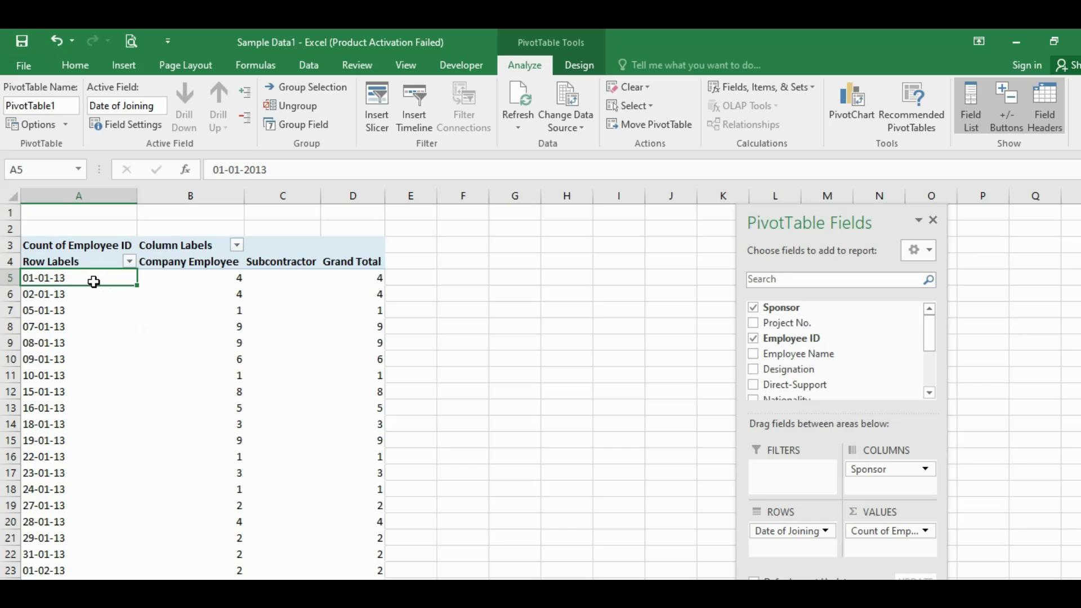
# Group the PivotTable's joining dates by Days only, leaving Months and Hours unselected
pyautogui.rightClick(80, 278)
pyautogui.click(79, 281)
pyautogui.rightClick(77, 279)
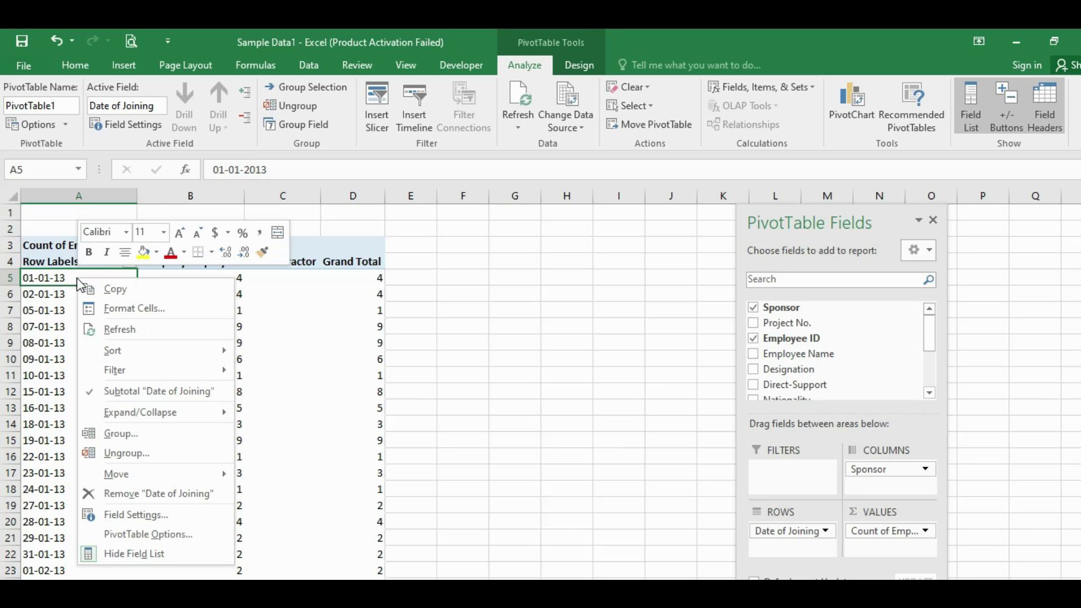
pyautogui.click(140, 435)
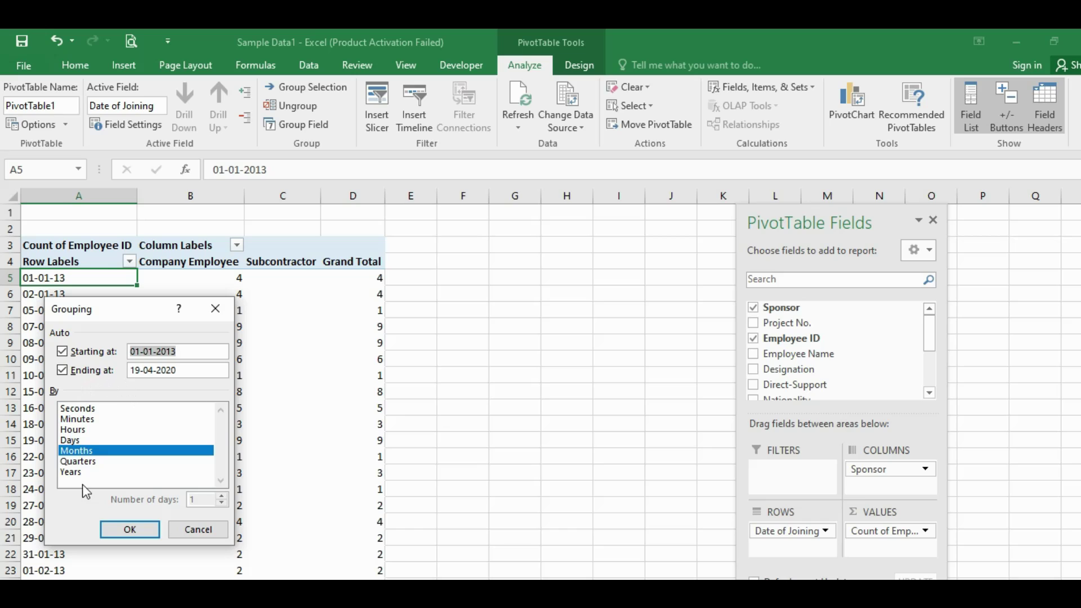
pyautogui.moveTo(126, 320); pyautogui.dragTo(492, 270)
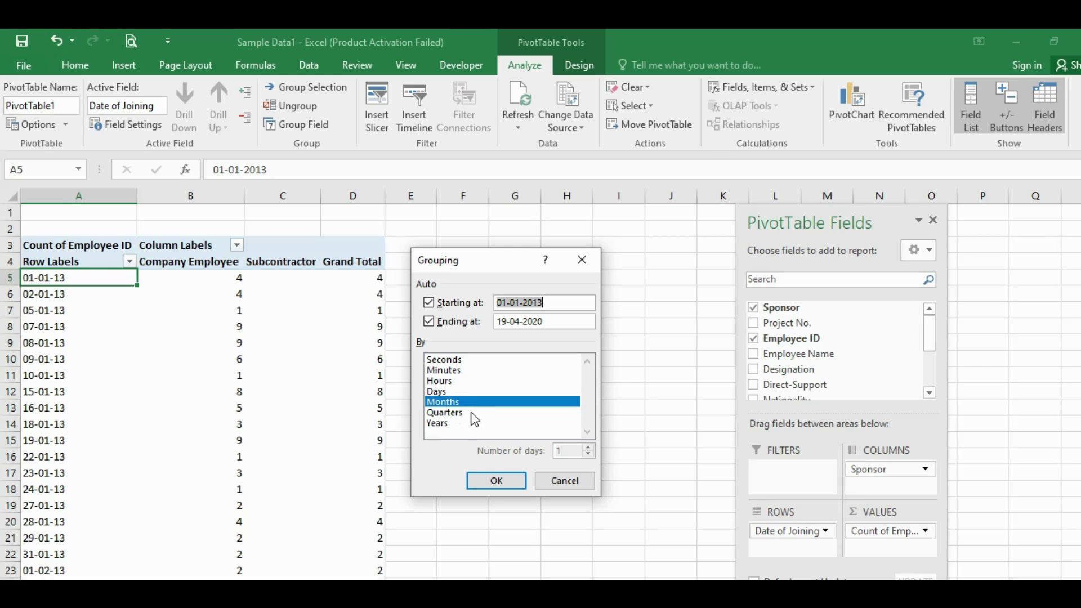
pyautogui.click(446, 391)
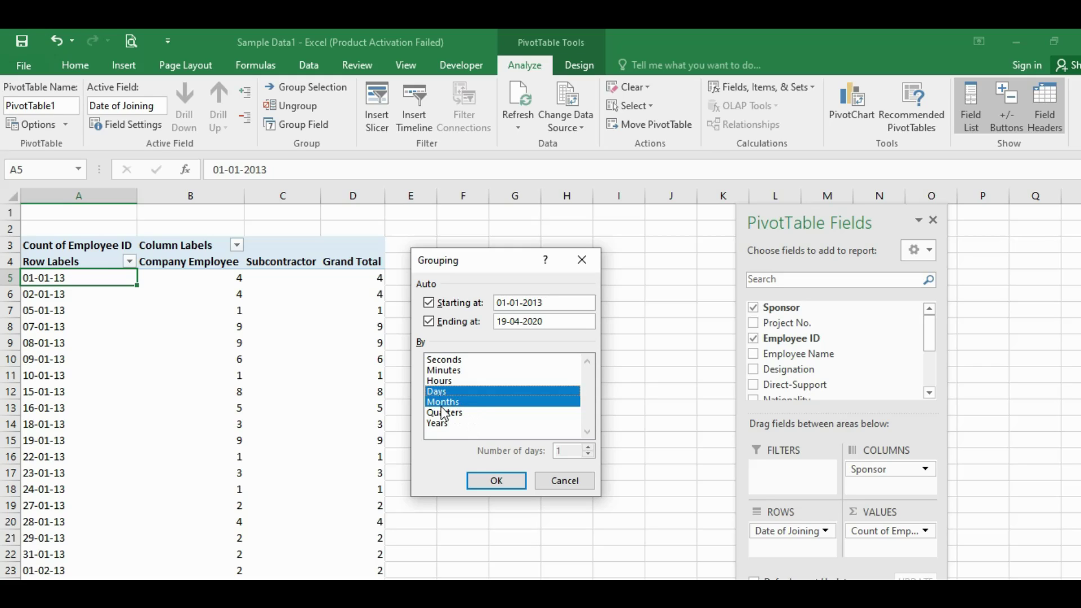
pyautogui.click(443, 403)
pyautogui.click(448, 382)
pyautogui.click(448, 390)
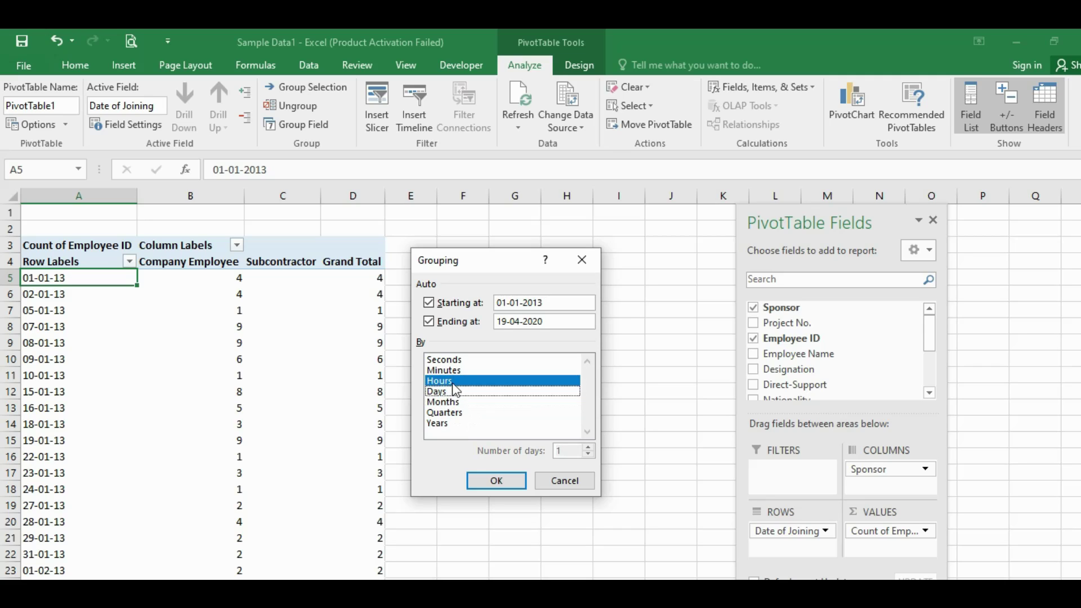
pyautogui.click(451, 383)
pyautogui.click(451, 392)
pyautogui.click(501, 481)
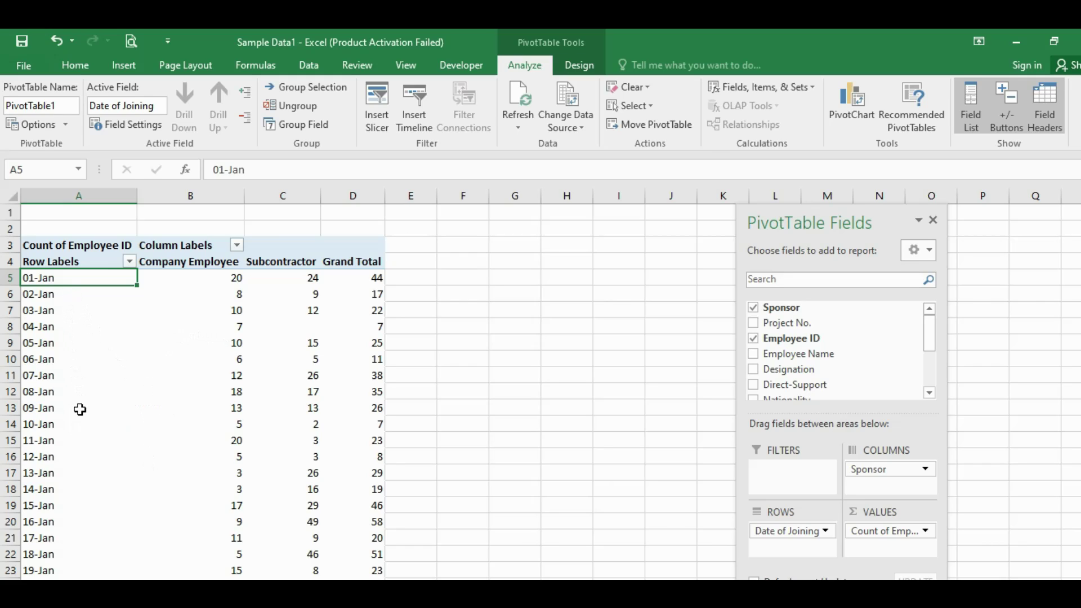
# Change the joining date grouping in the PivotTable from Days to Months only
pyautogui.scroll(-13, 124, 365)
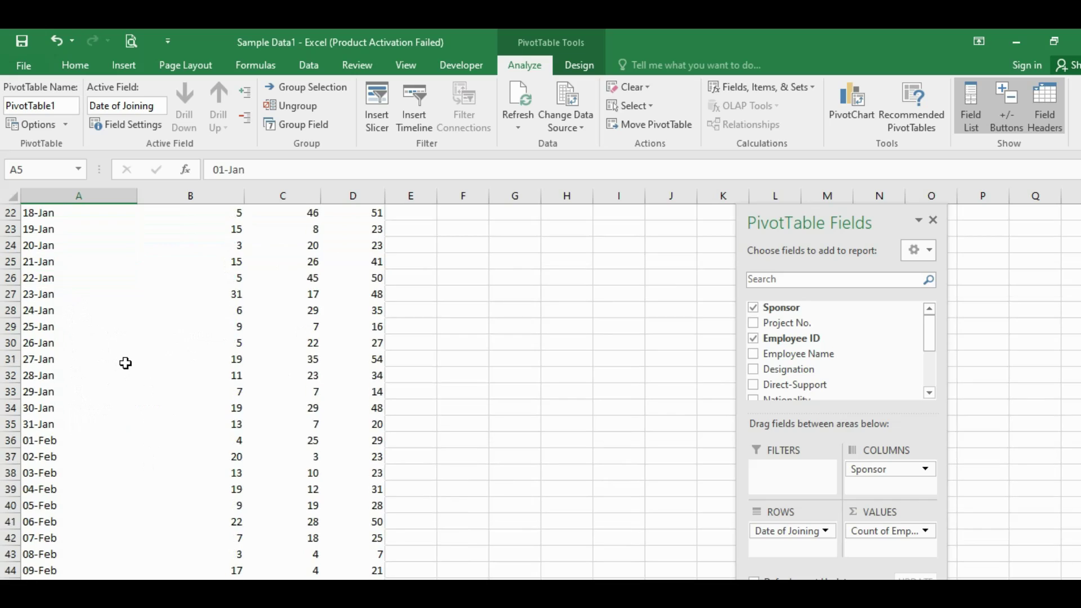
pyautogui.scroll(13, 129, 360)
pyautogui.rightClick(96, 277)
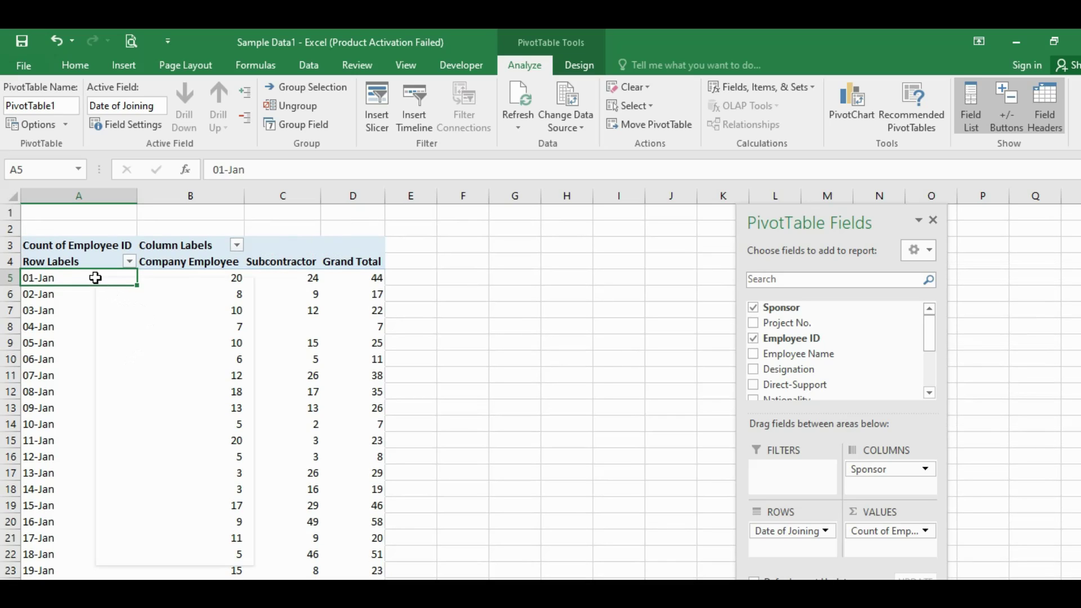
pyautogui.click(155, 434)
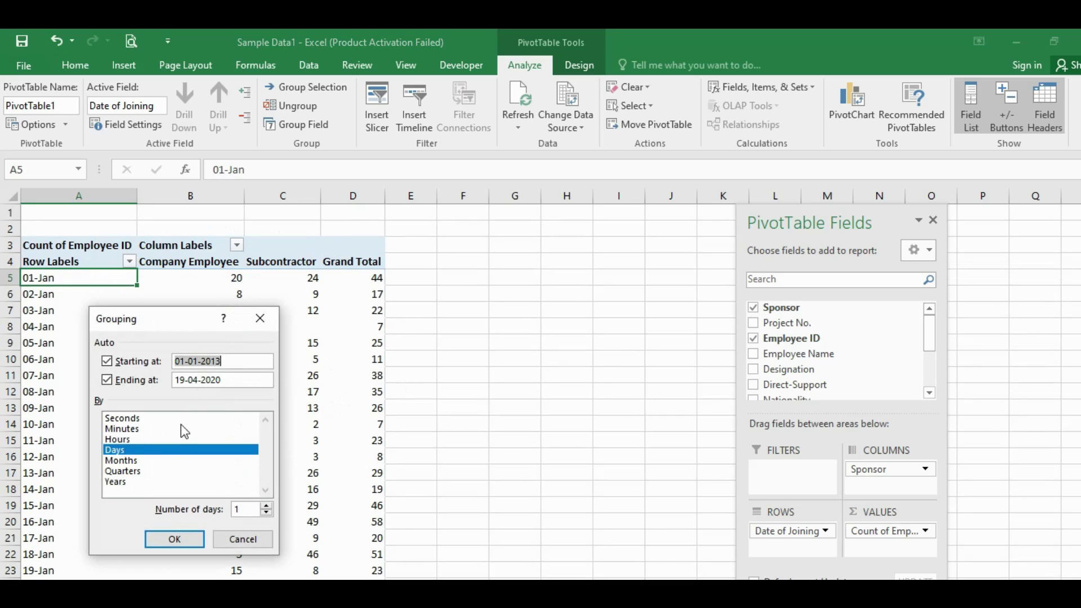
pyautogui.click(141, 461)
pyautogui.click(135, 448)
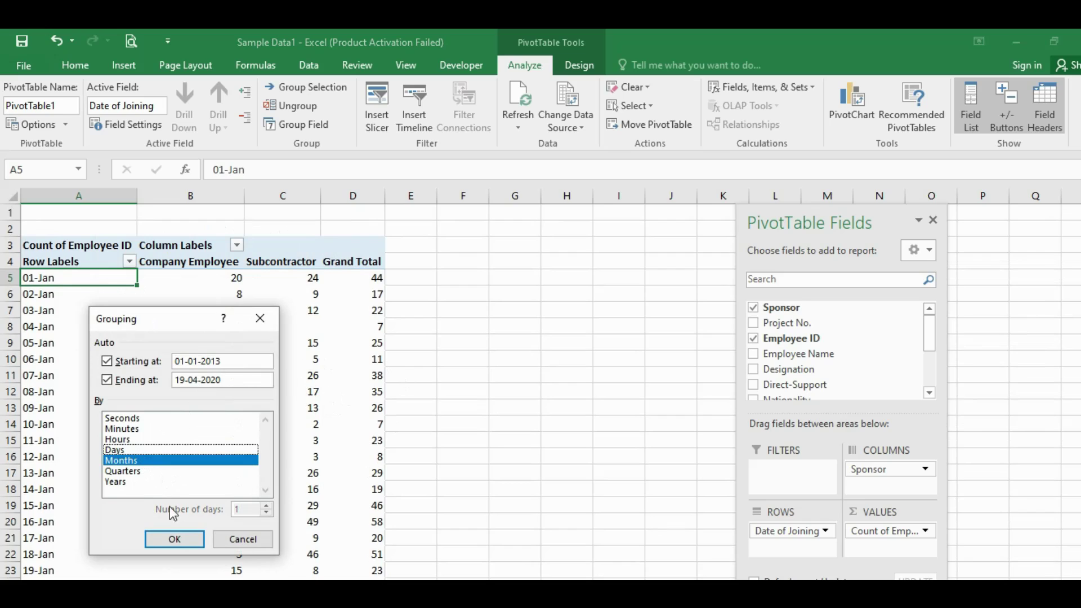
pyautogui.click(179, 542)
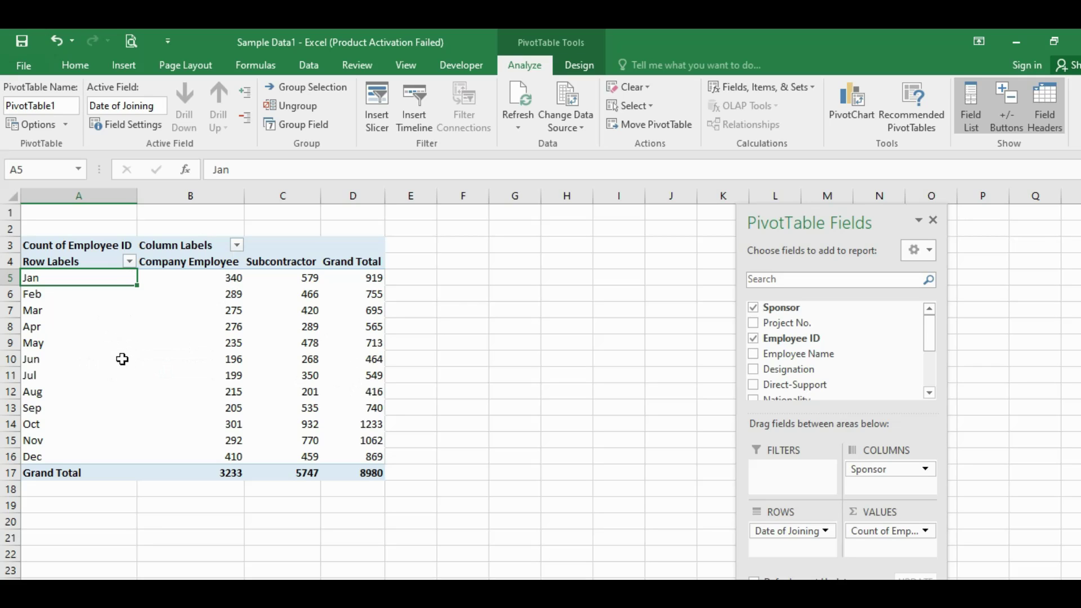
# Regroup the PivotTable's joining date rows by Quarters only, with Months deselected
pyautogui.rightClick(112, 277)
pyautogui.click(176, 436)
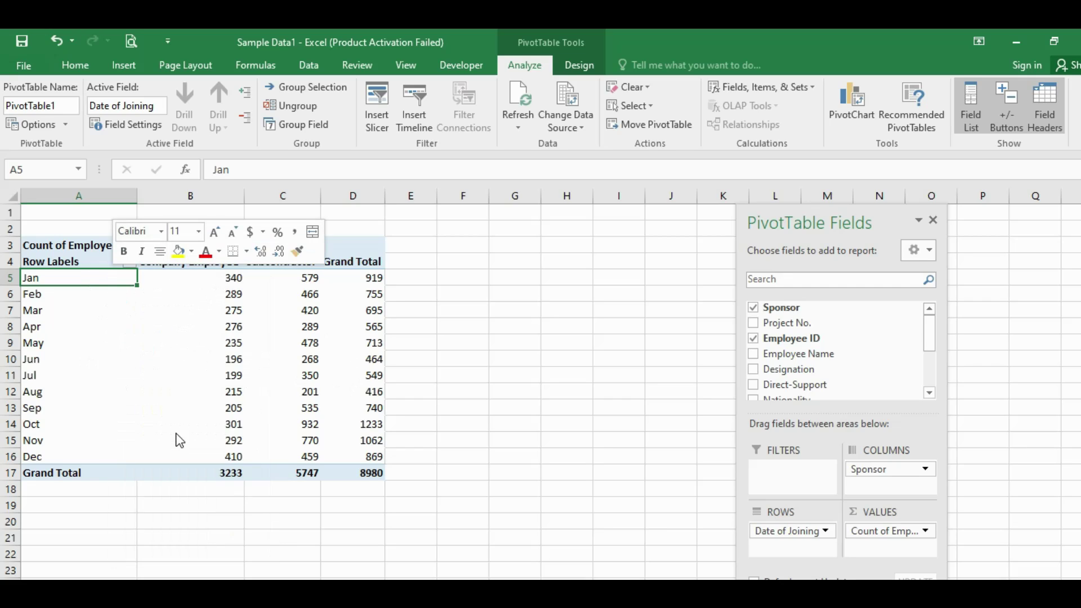
pyautogui.click(121, 463)
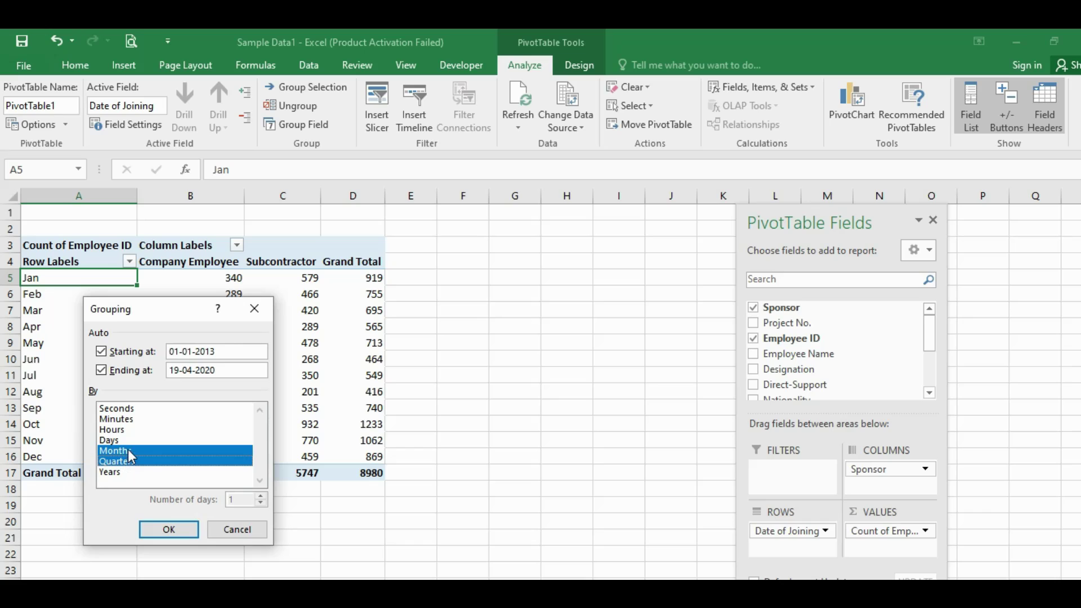
pyautogui.click(127, 449)
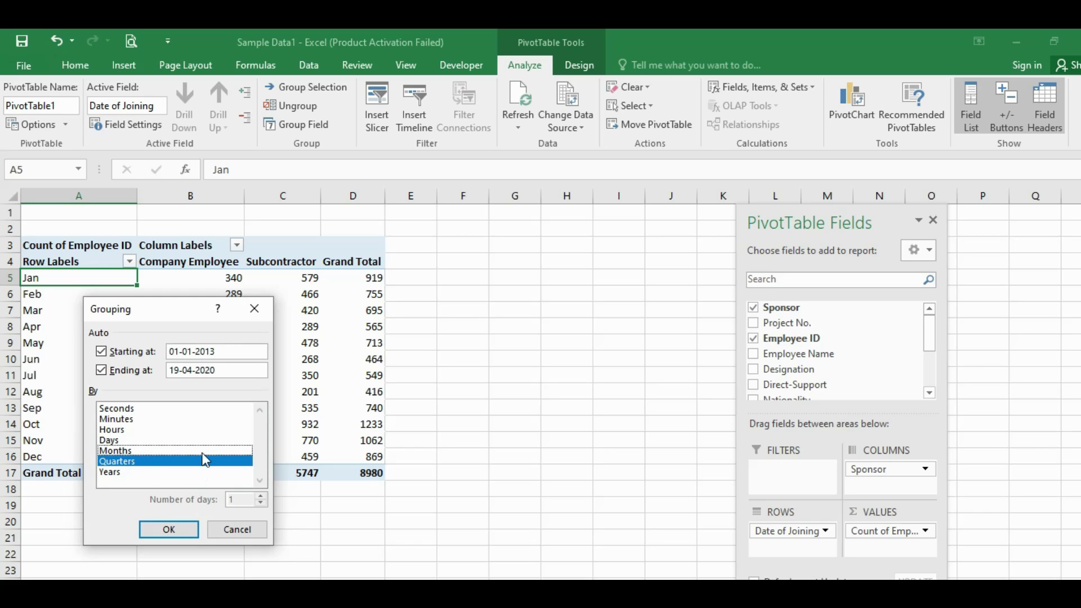
pyautogui.click(169, 529)
# Regroup the PivotTable's joining date rows by Years only, with Quarters deselected
pyautogui.moveTo(168, 340)
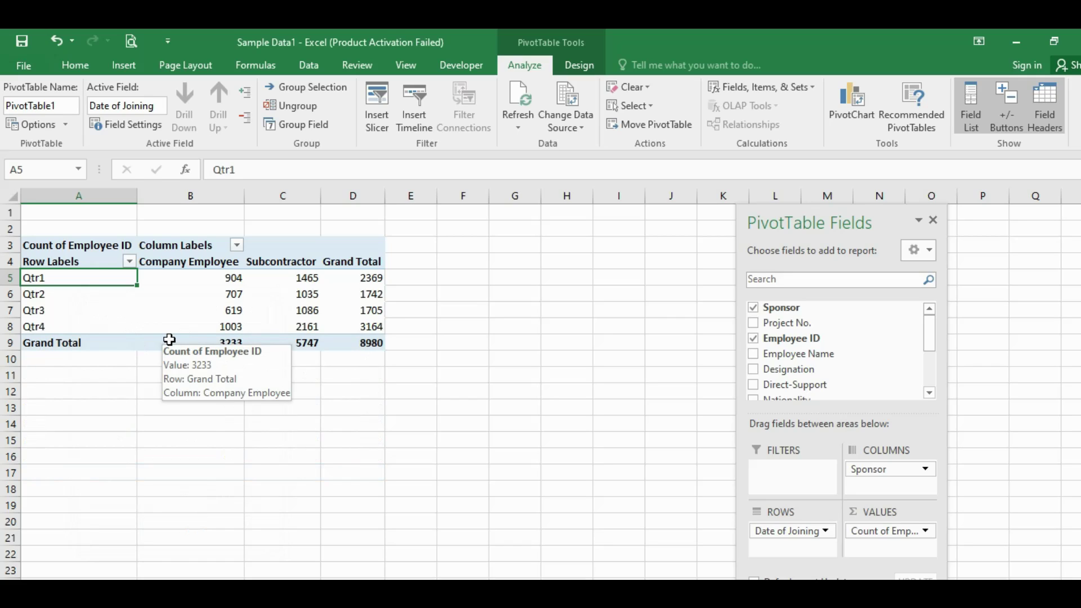
pyautogui.rightClick(94, 279)
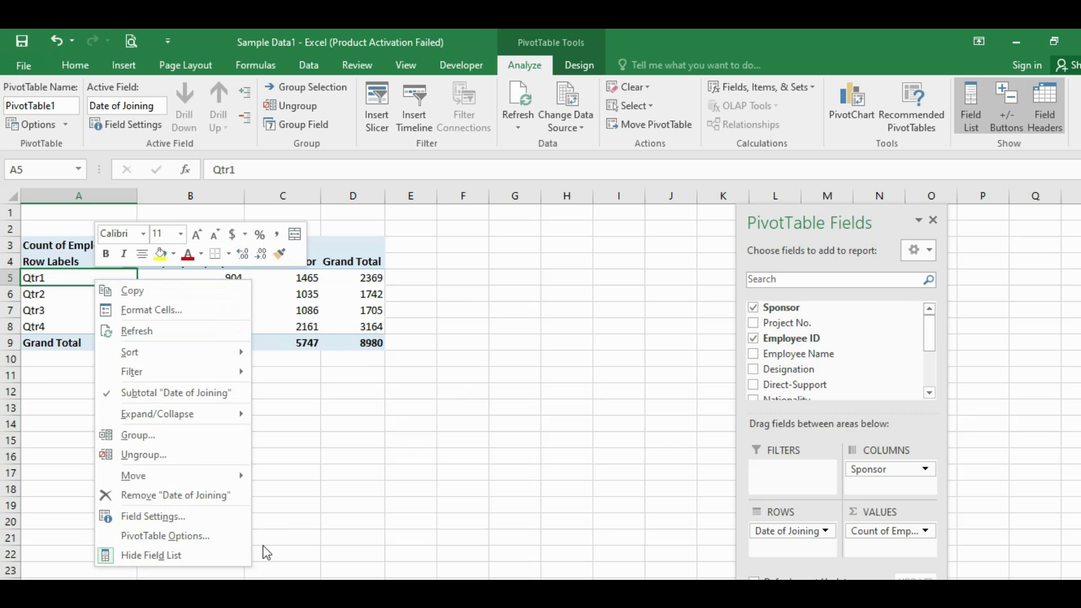
pyautogui.click(170, 441)
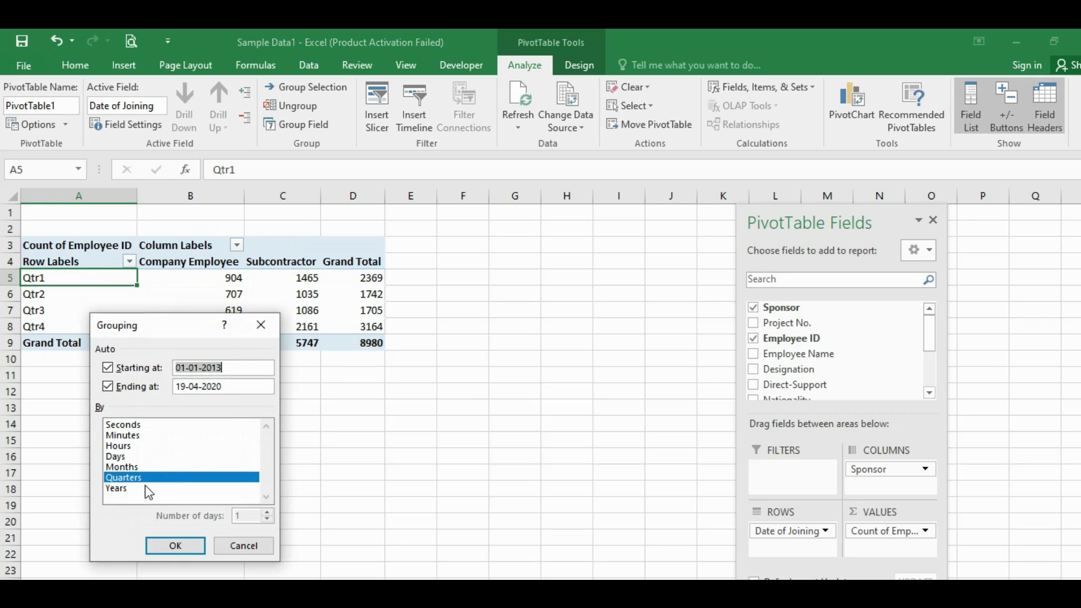
pyautogui.click(128, 488)
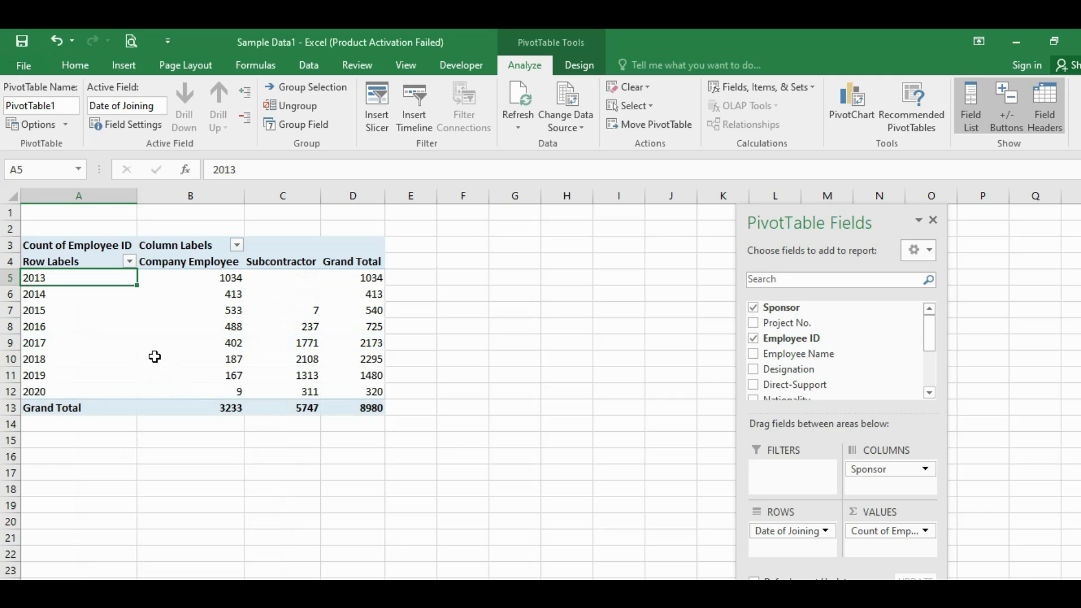
# Examine the yearly joining counts for company employees and subcontractors in the PivotTable
pyautogui.click(91, 303)
pyautogui.click(95, 295)
pyautogui.click(80, 275)
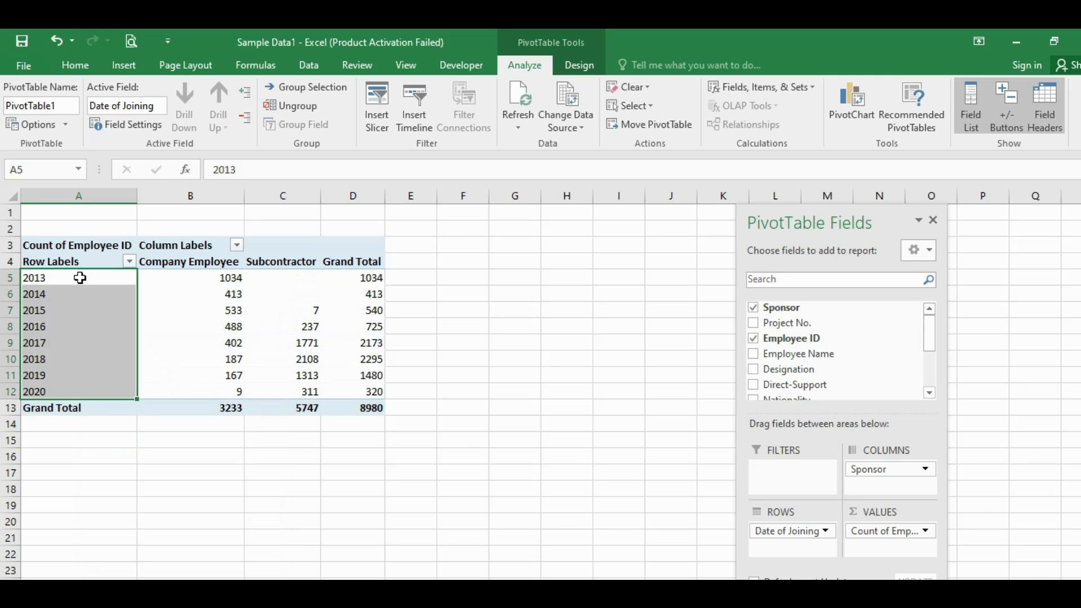
pyautogui.click(85, 282)
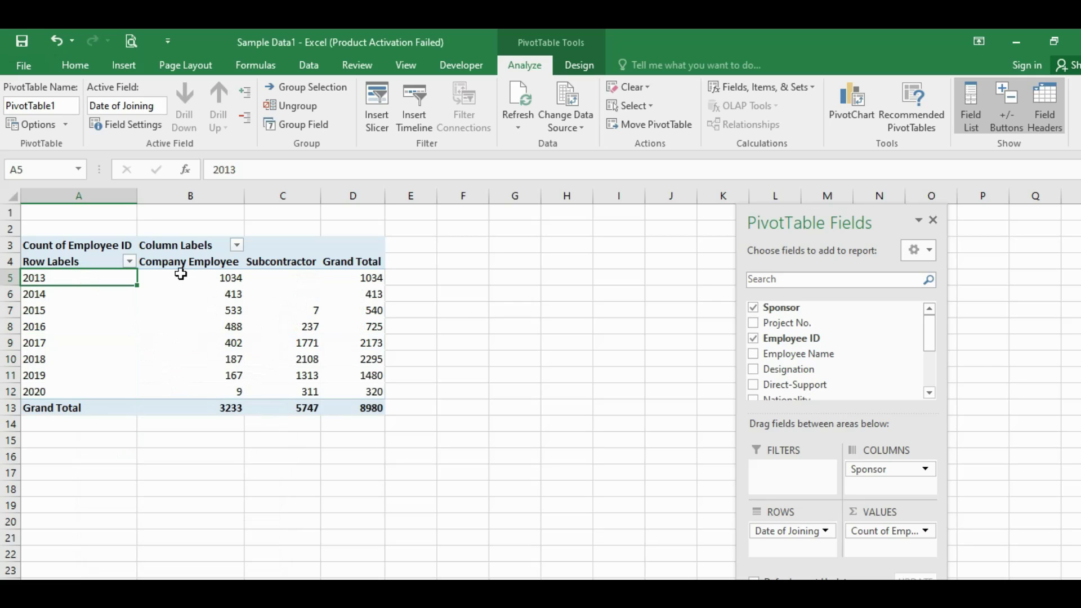
pyautogui.click(116, 303)
pyautogui.click(164, 340)
pyautogui.click(147, 296)
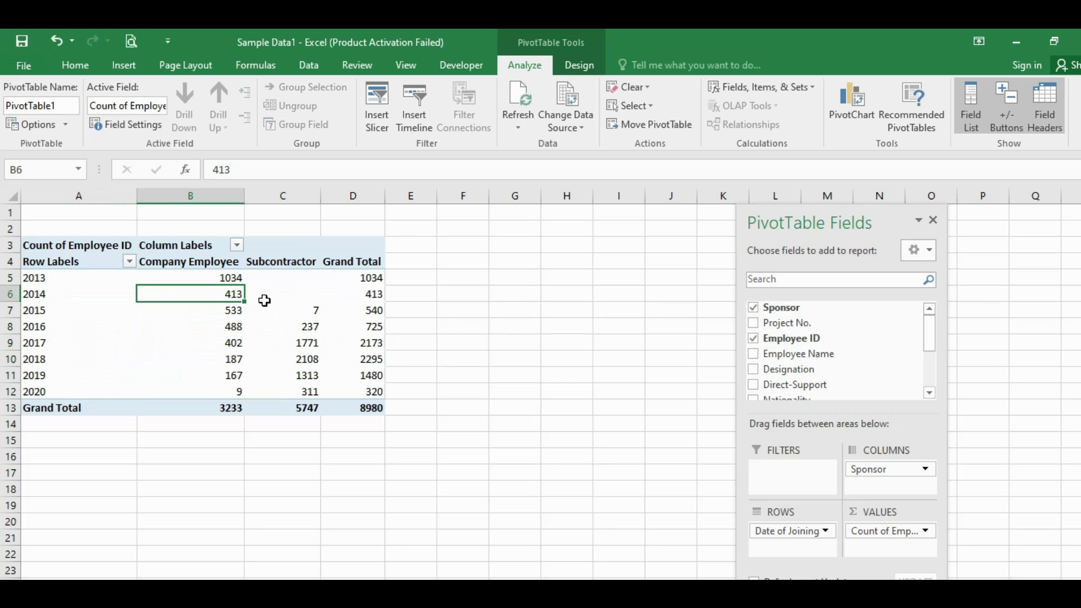
pyautogui.click(274, 281)
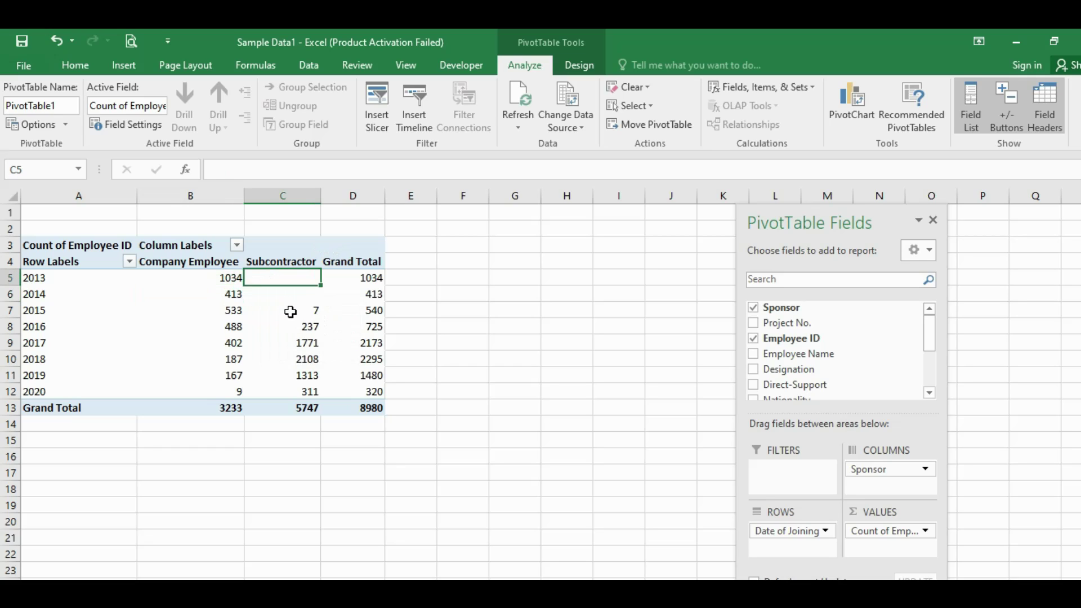
pyautogui.click(290, 312)
pyautogui.click(292, 347)
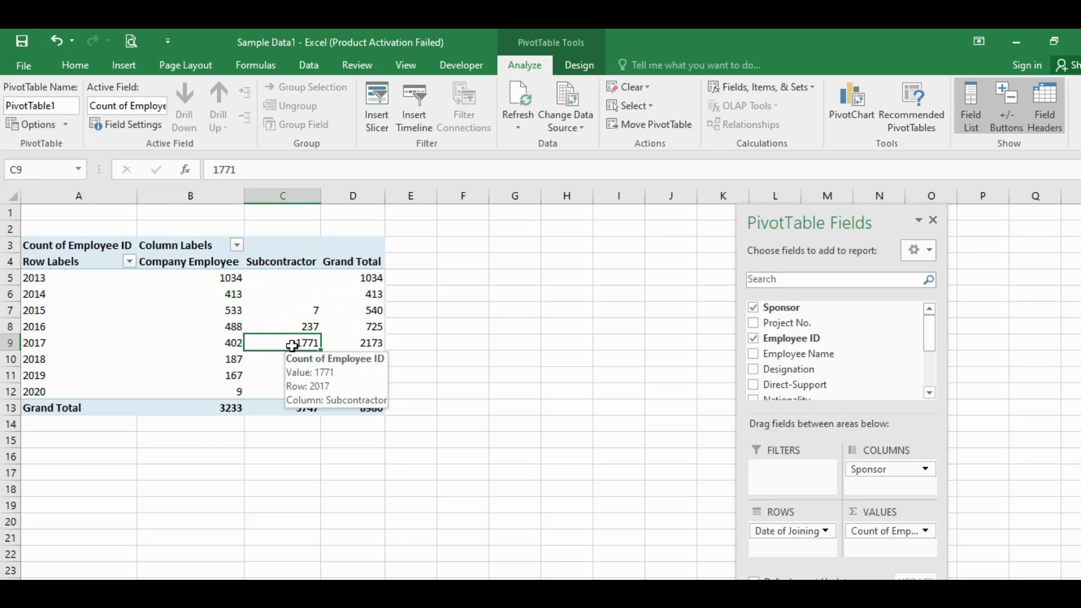